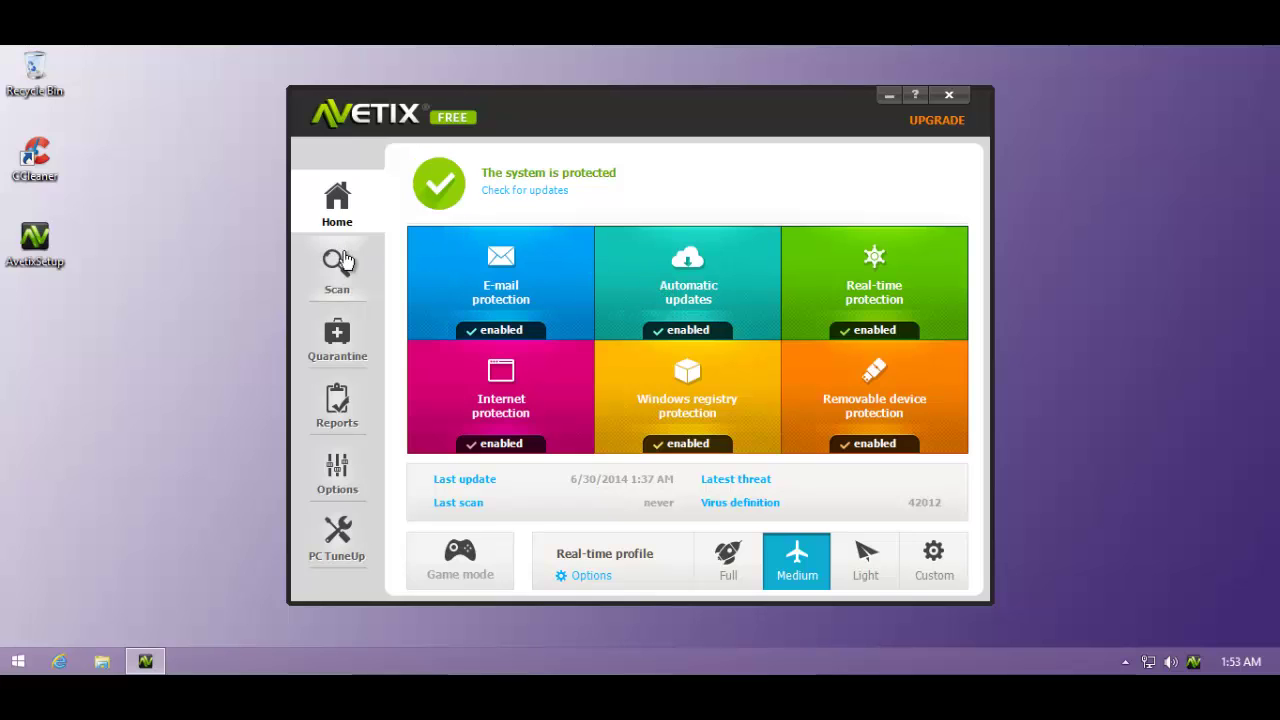
# Step: Look through the Avetix settings, profile and advanced pages, then return to the protection dashboard
pyautogui.moveTo(531, 129); pyautogui.dragTo(531, 145)
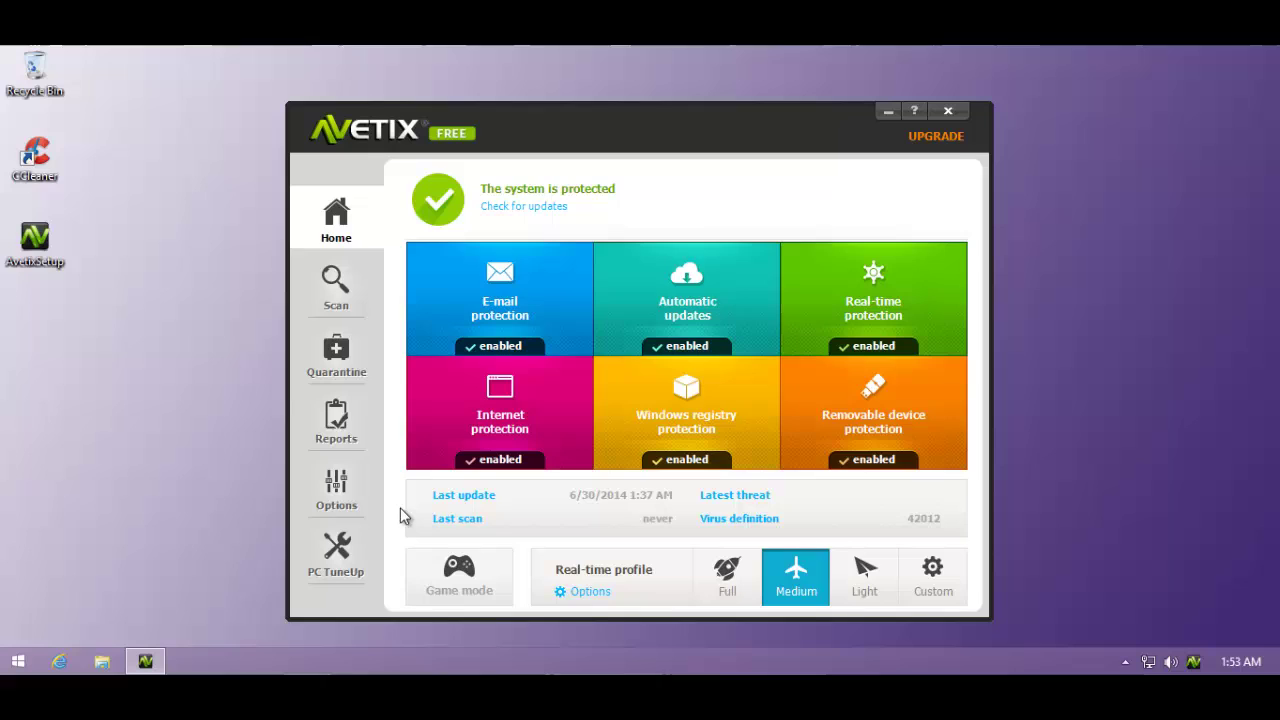
pyautogui.click(345, 494)
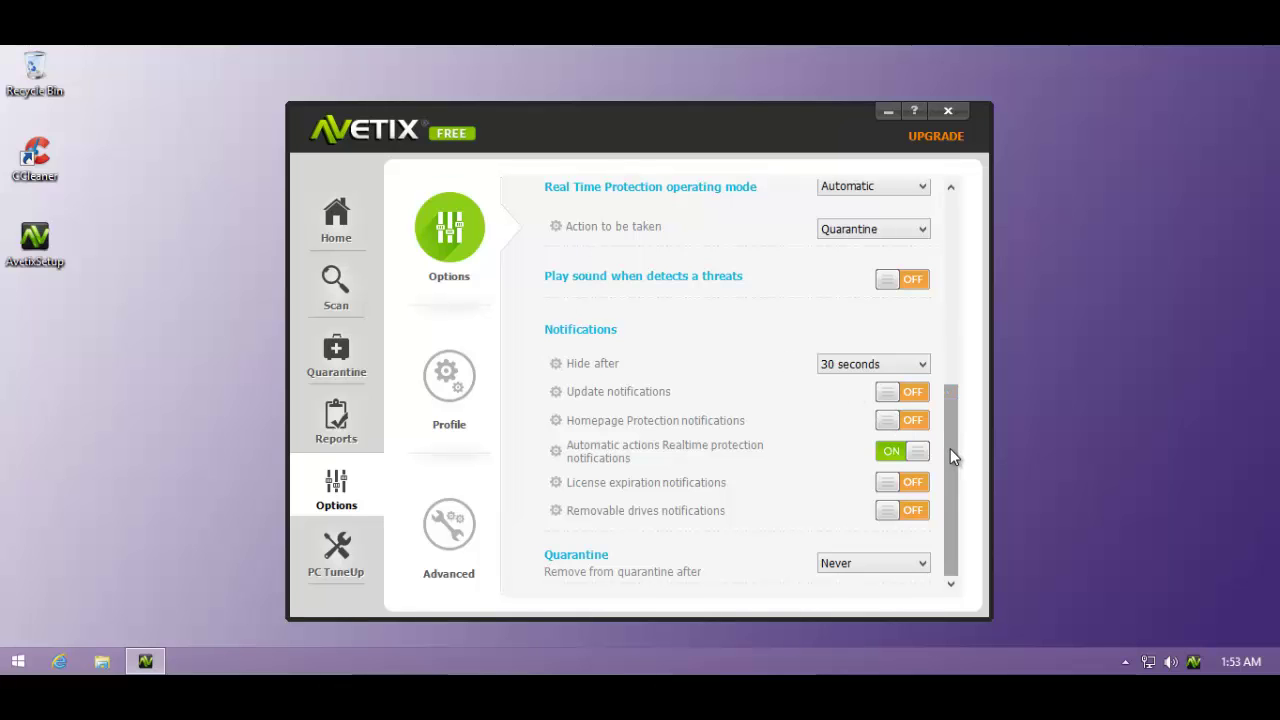
pyautogui.moveTo(950, 448); pyautogui.dragTo(810, 478)
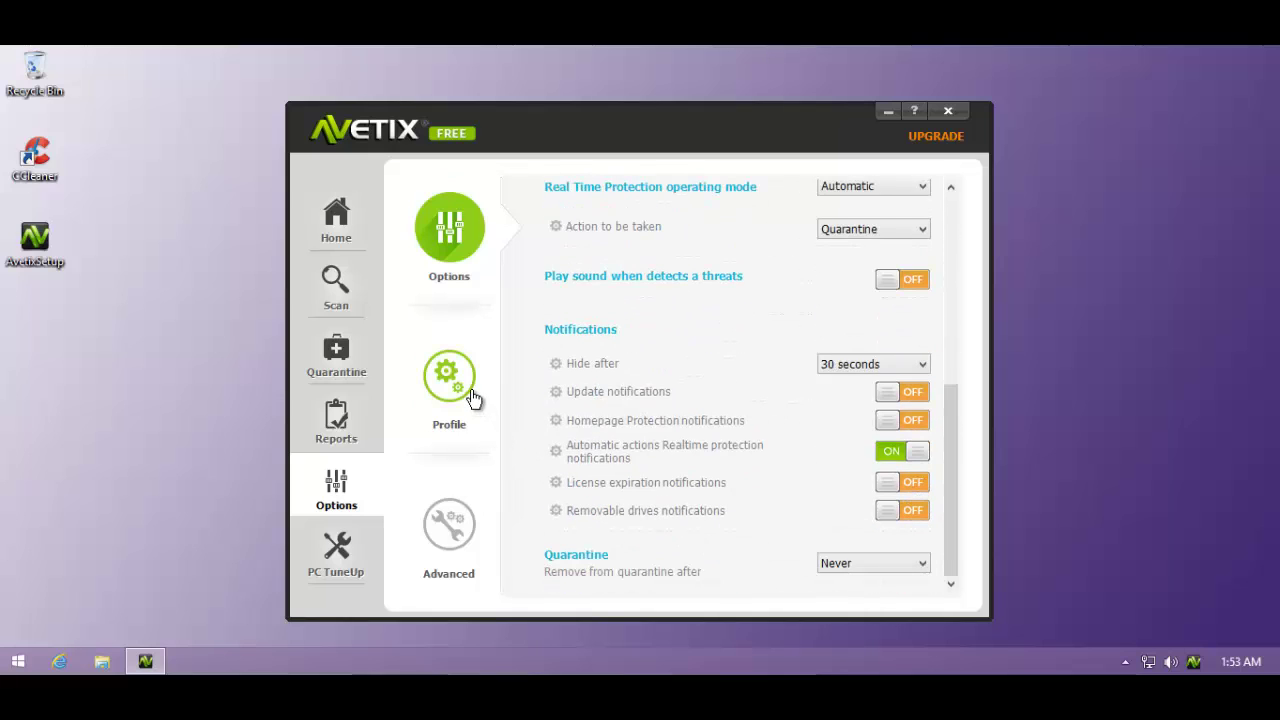
pyautogui.click(470, 395)
pyautogui.click(455, 525)
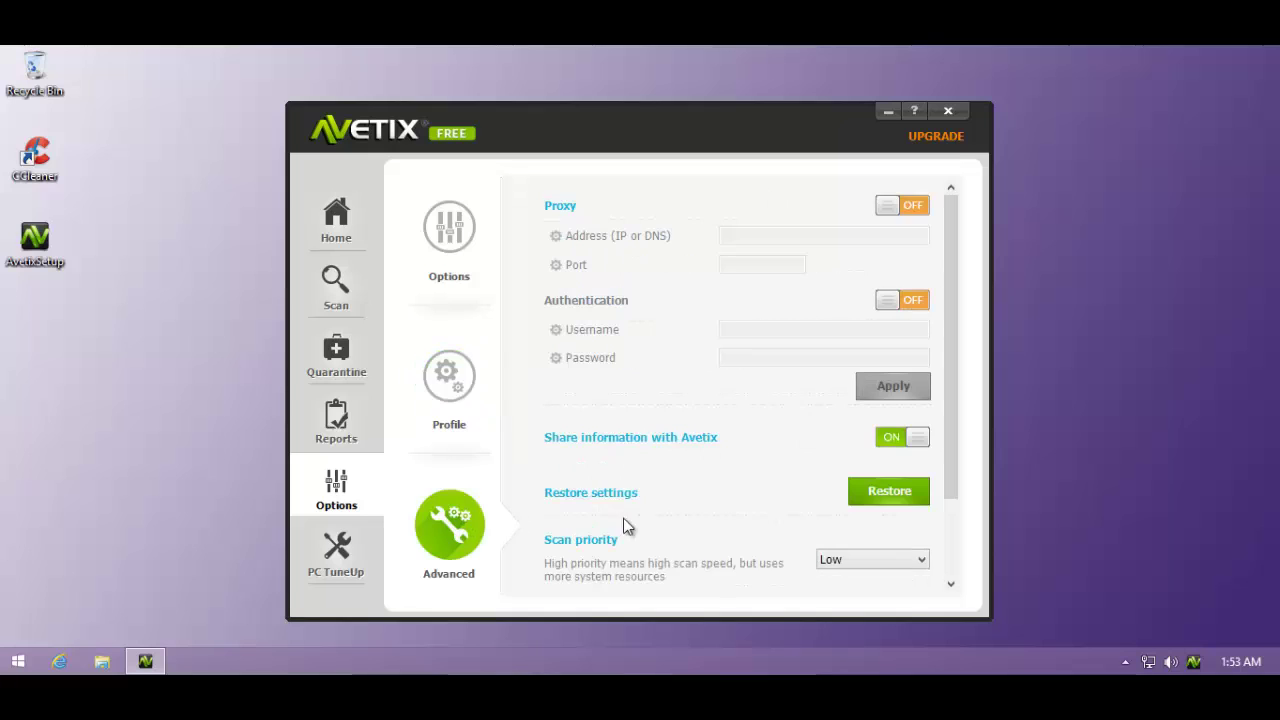
pyautogui.click(335, 232)
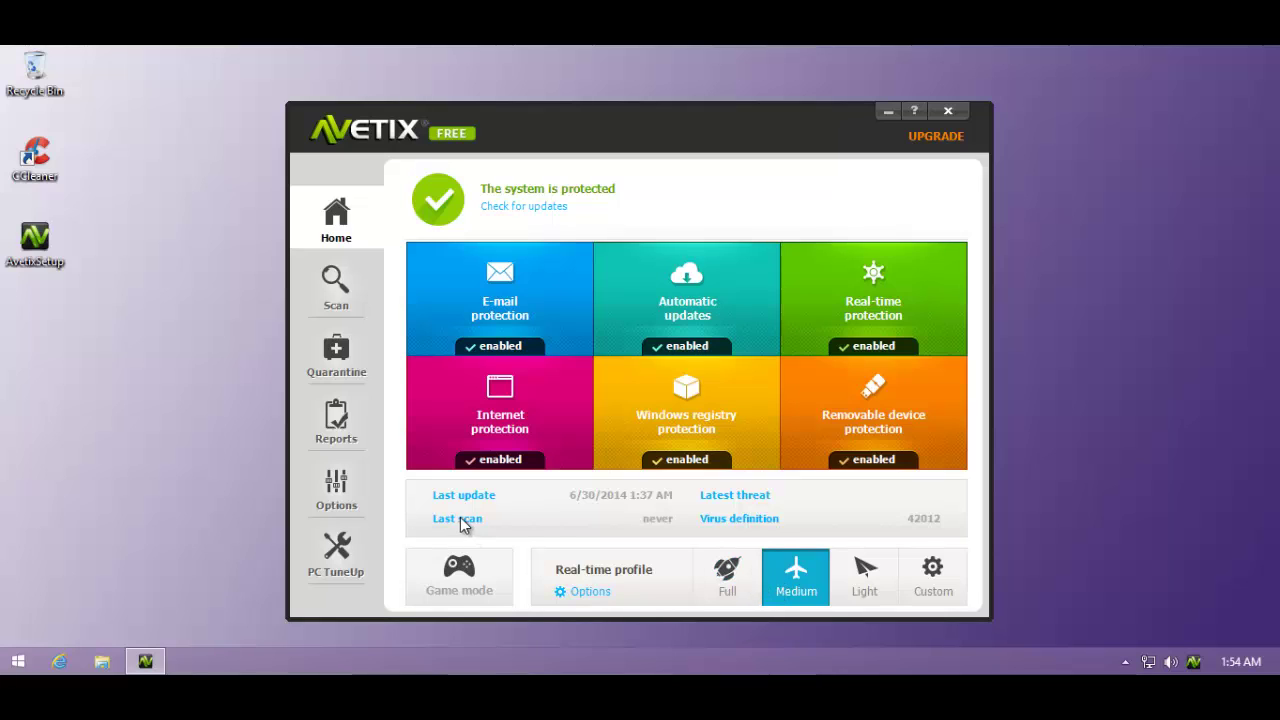
# Step: Close Avetix and confirm in Task Manager that Avetix Monitor Service and Realtime Agent keep running
pyautogui.click(948, 112)
pyautogui.rightClick(526, 657)
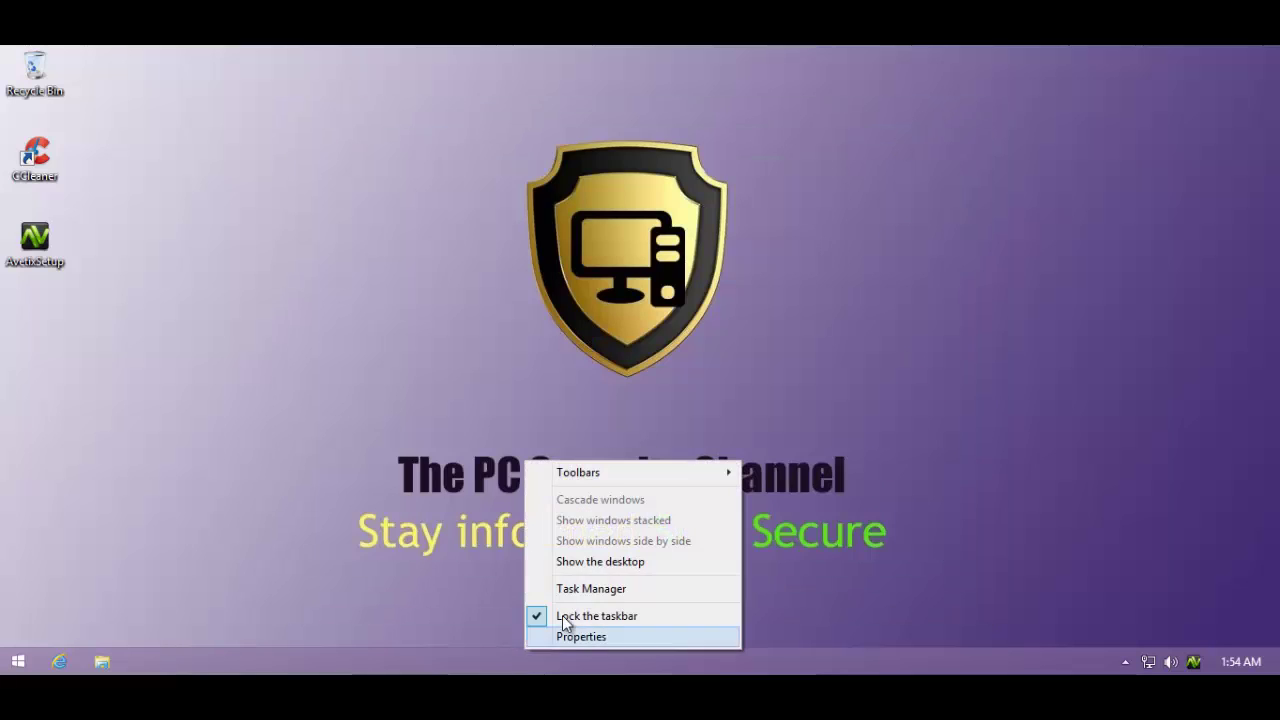
pyautogui.click(573, 588)
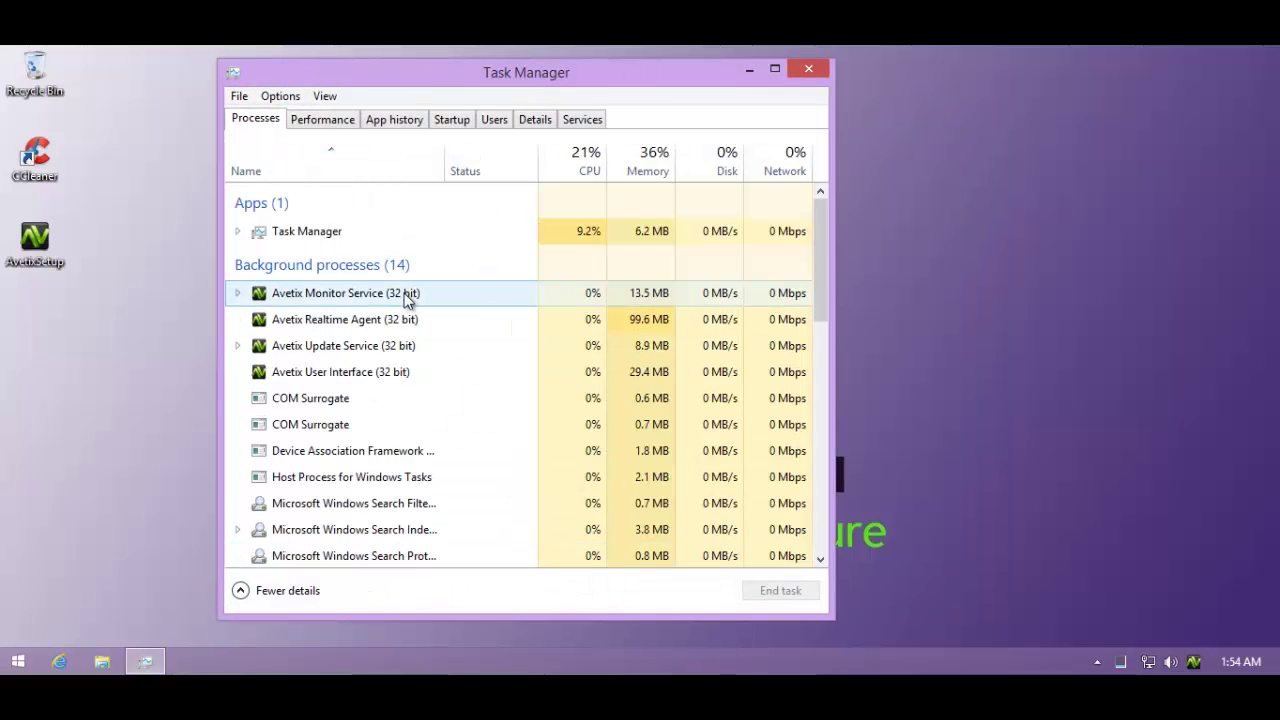
pyautogui.click(409, 295)
pyautogui.click(409, 320)
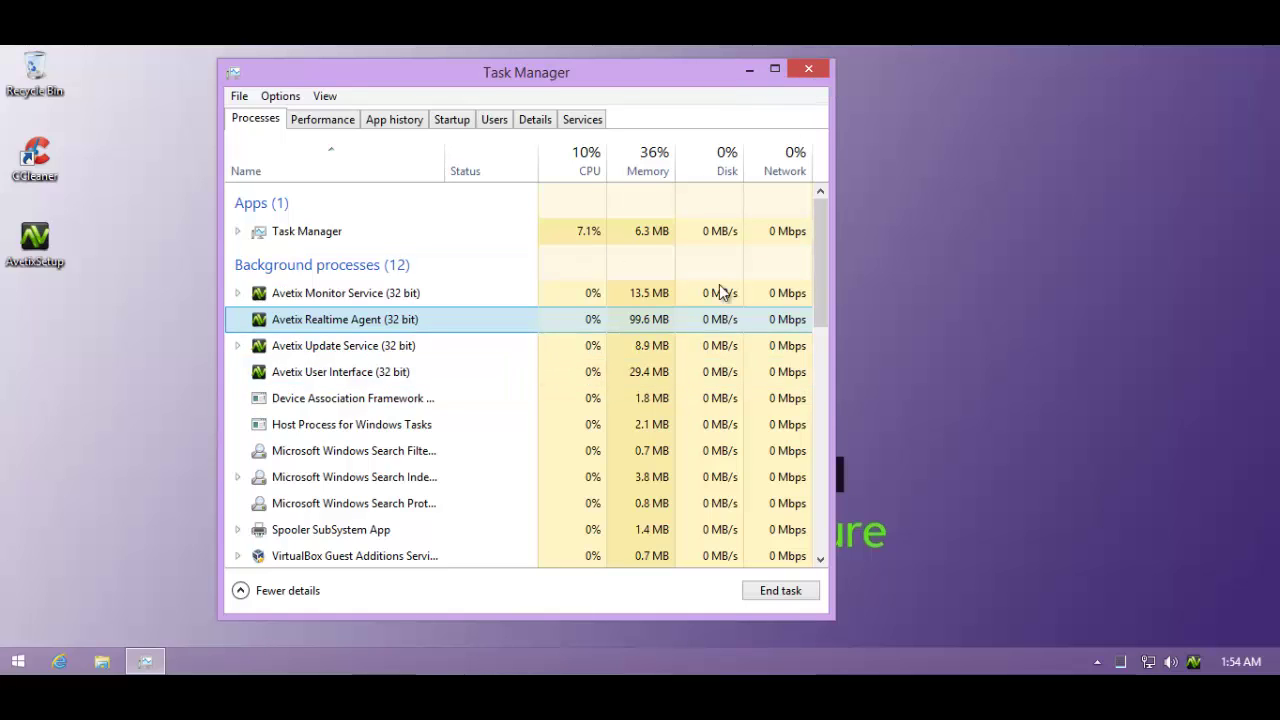
pyautogui.click(812, 73)
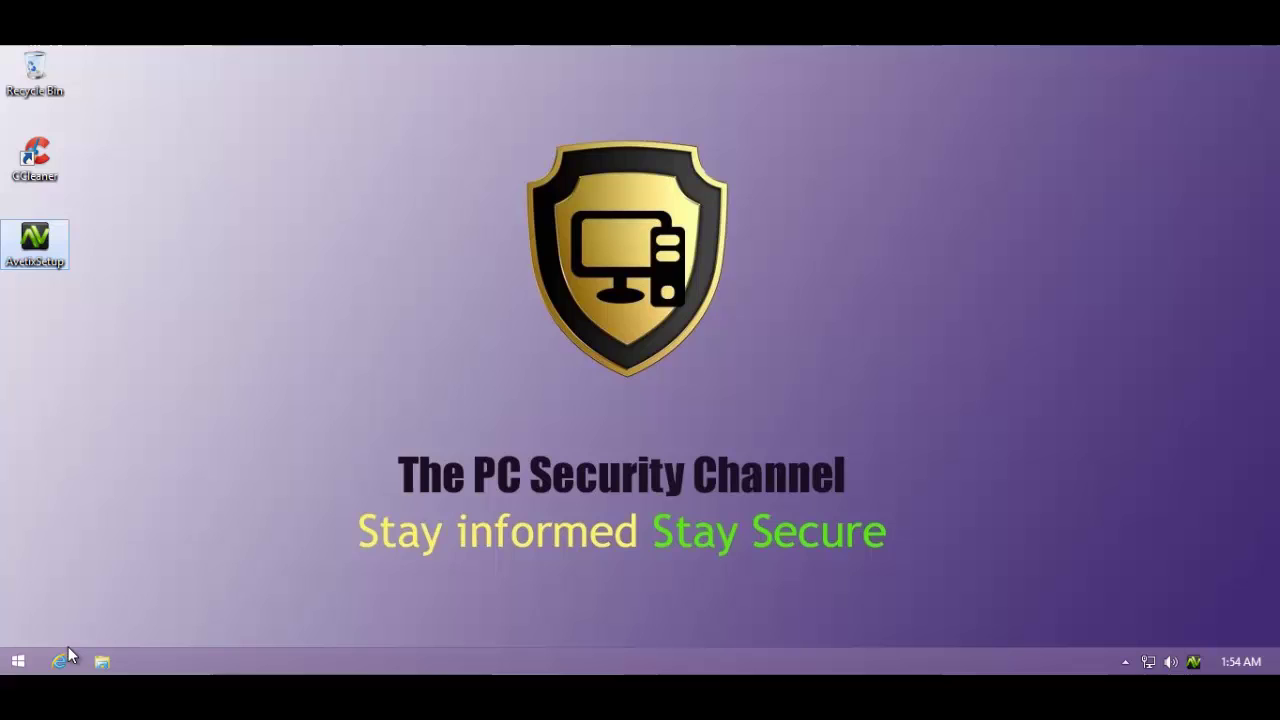
# Step: Paste the first notes link, rghost.net/56648555?r=2498, into Internet Explorer's address bar and load it
pyautogui.click(62, 652)
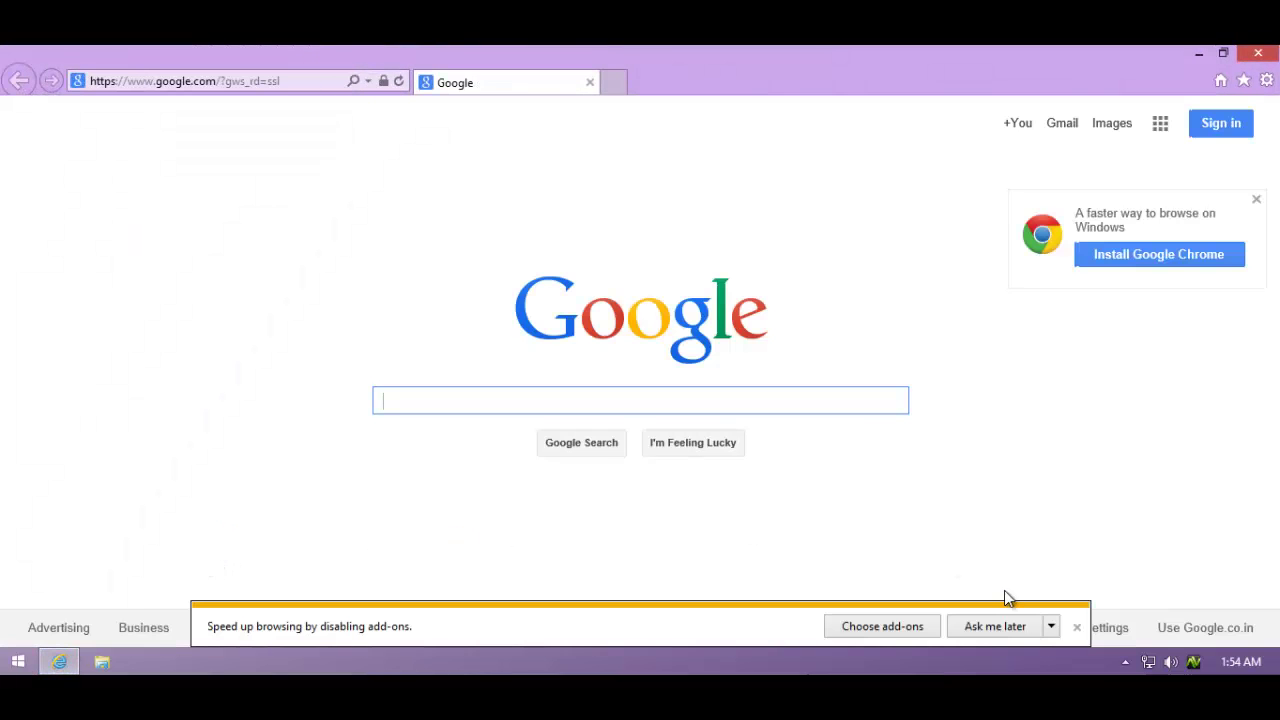
pyautogui.click(1075, 627)
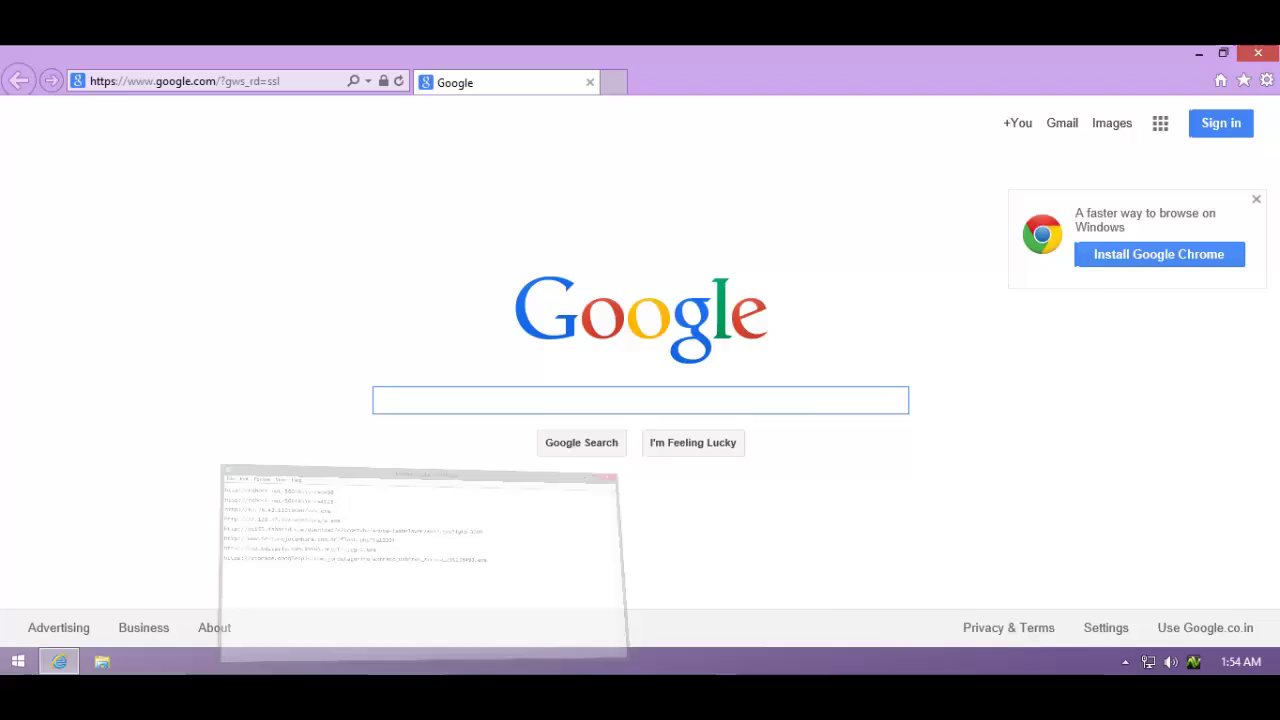
pyautogui.moveTo(567, 190); pyautogui.dragTo(333, 145)
pyautogui.hotkey('ctrl', 'c')
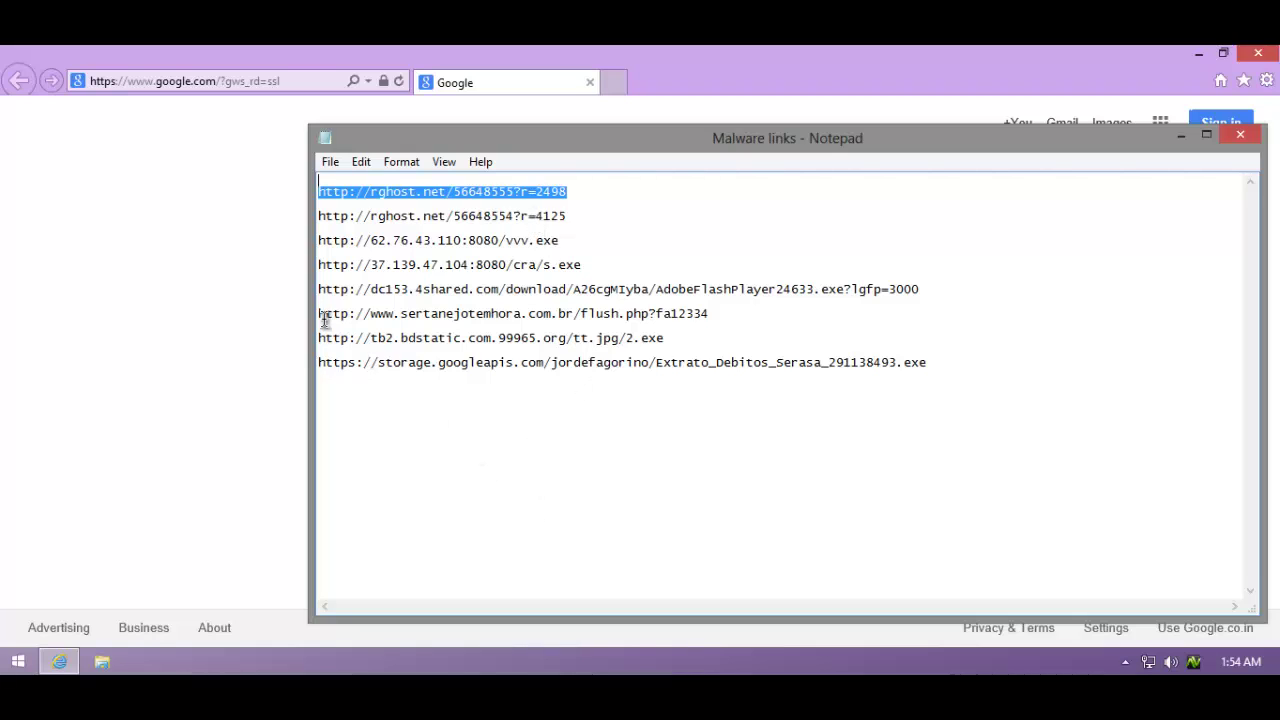
pyautogui.click(183, 196)
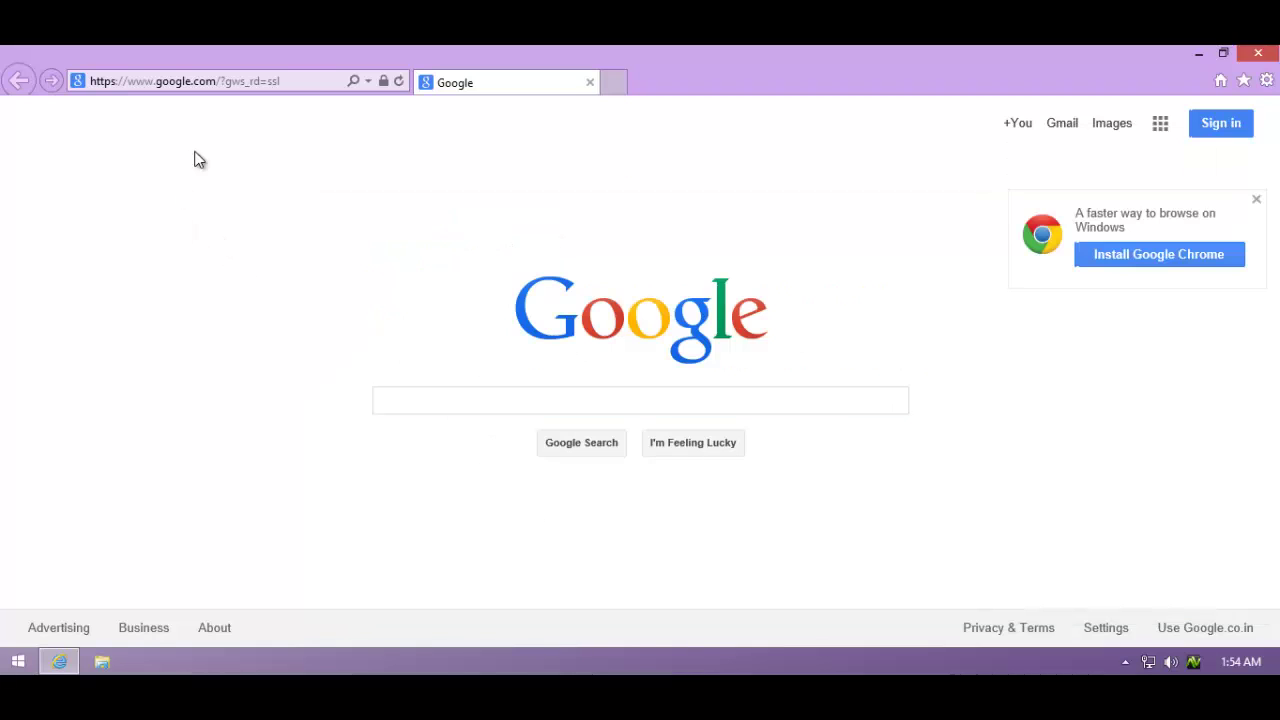
pyautogui.click(223, 80)
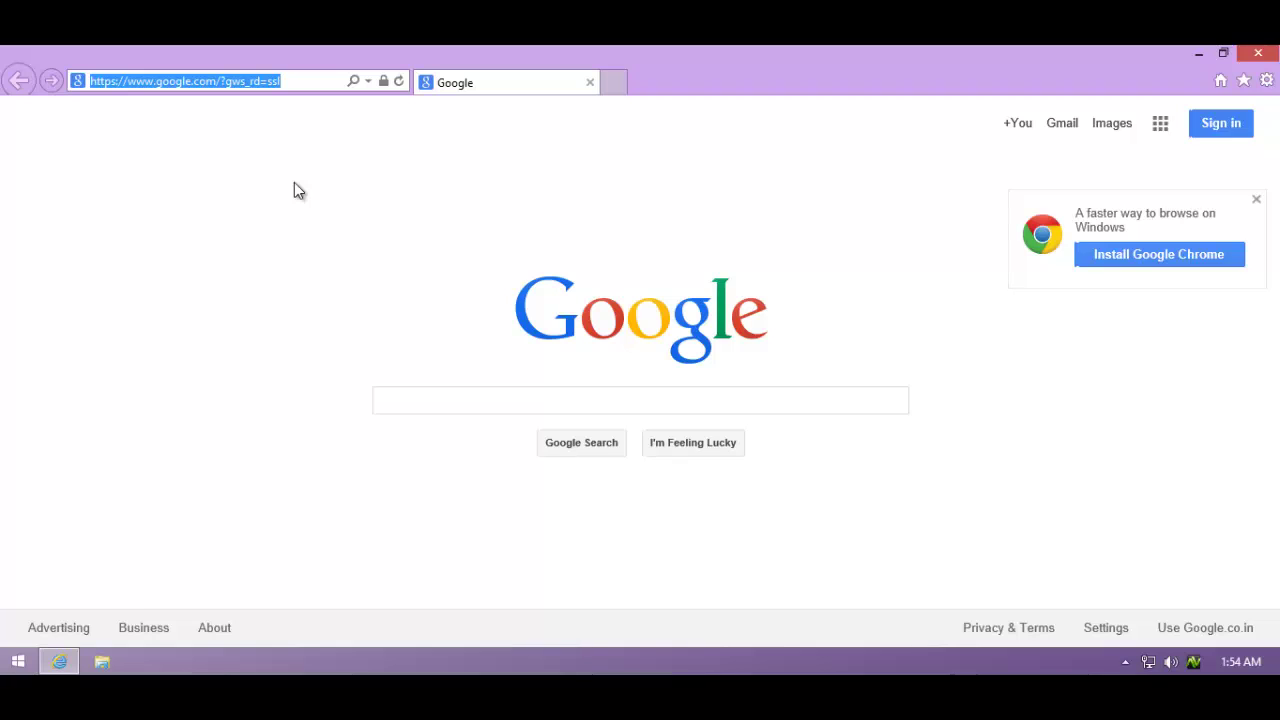
pyautogui.hotkey('ctrl', 'v')
pyautogui.press('Return')
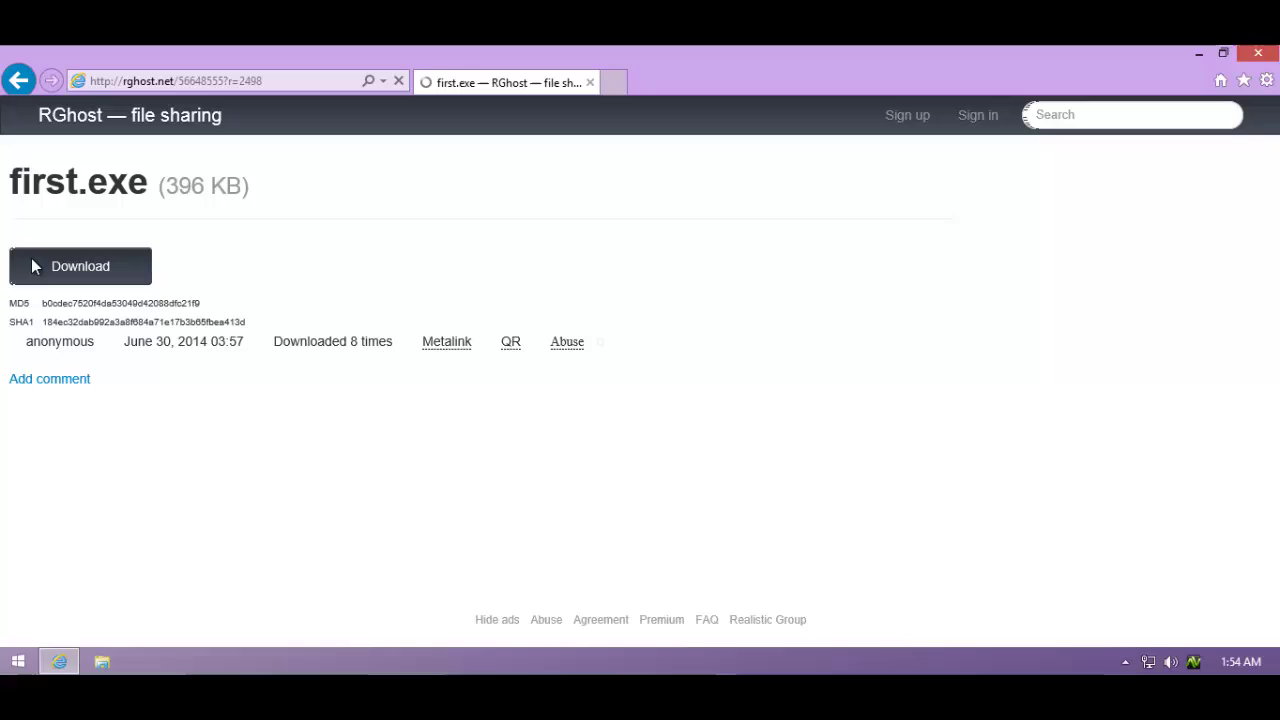
# Step: Download first.exe from the RGhost page and run it, retrying after the can't-run message
pyautogui.click(46, 270)
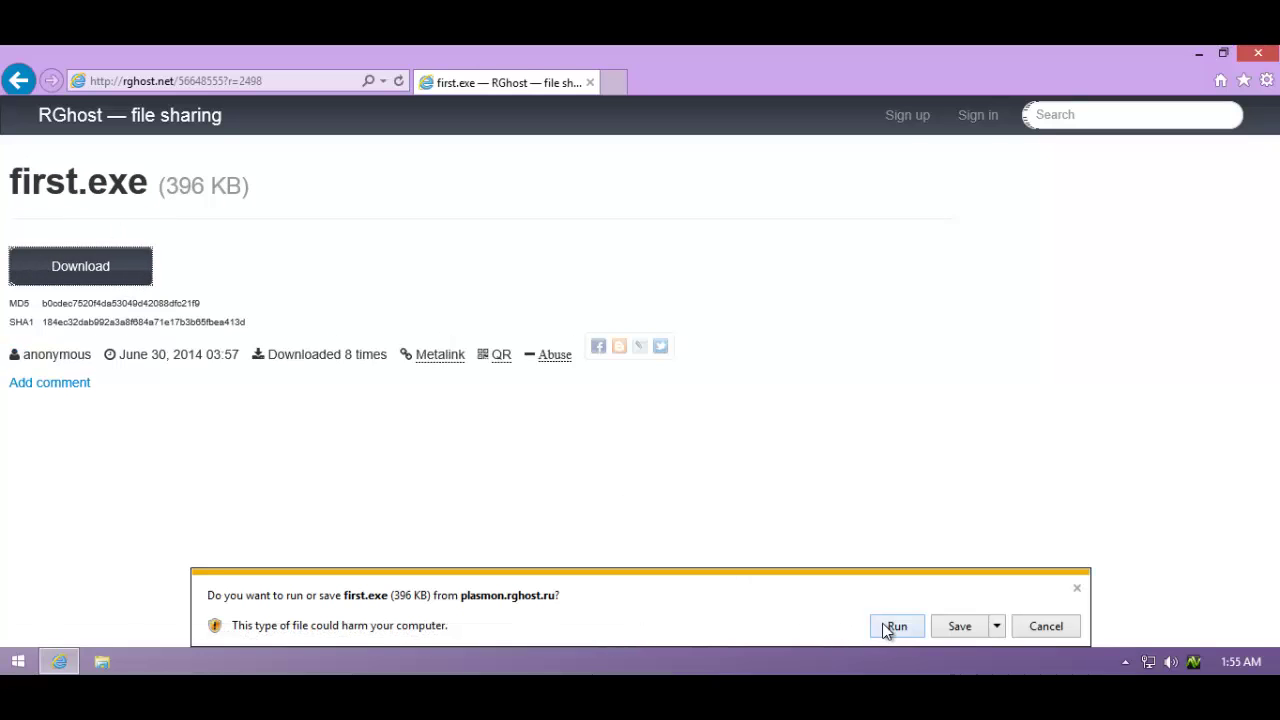
pyautogui.click(893, 627)
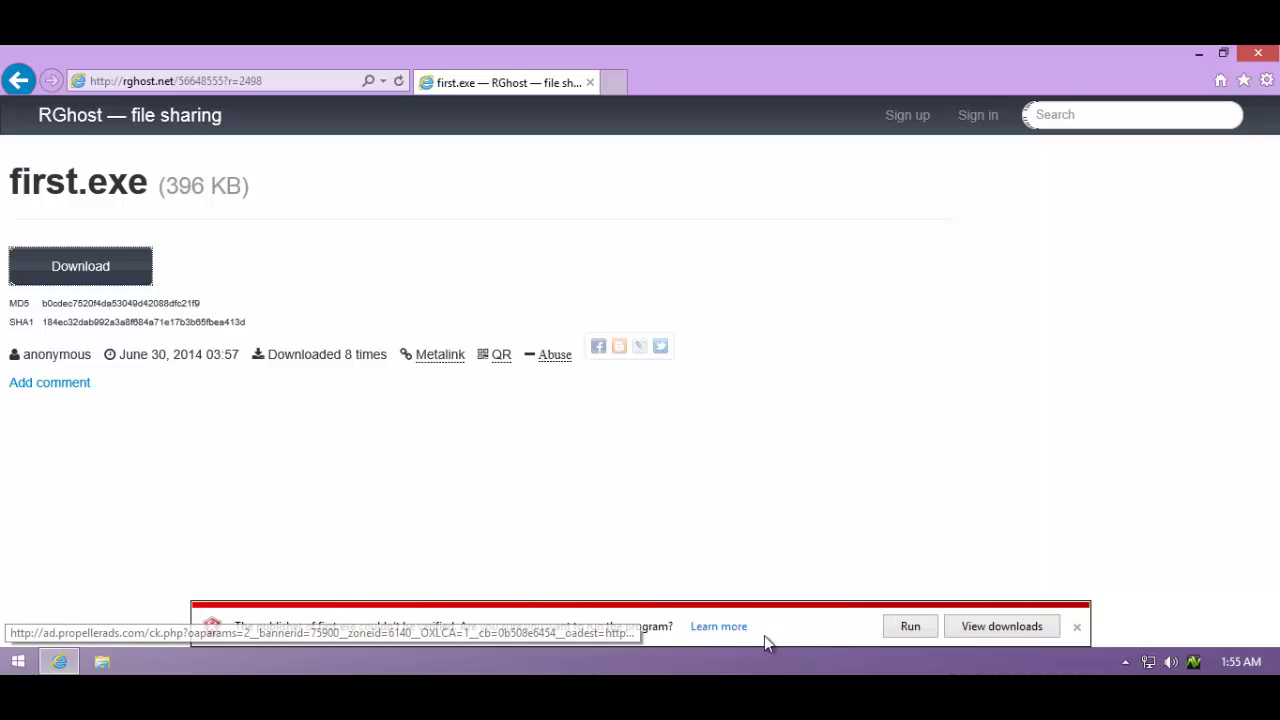
pyautogui.click(889, 625)
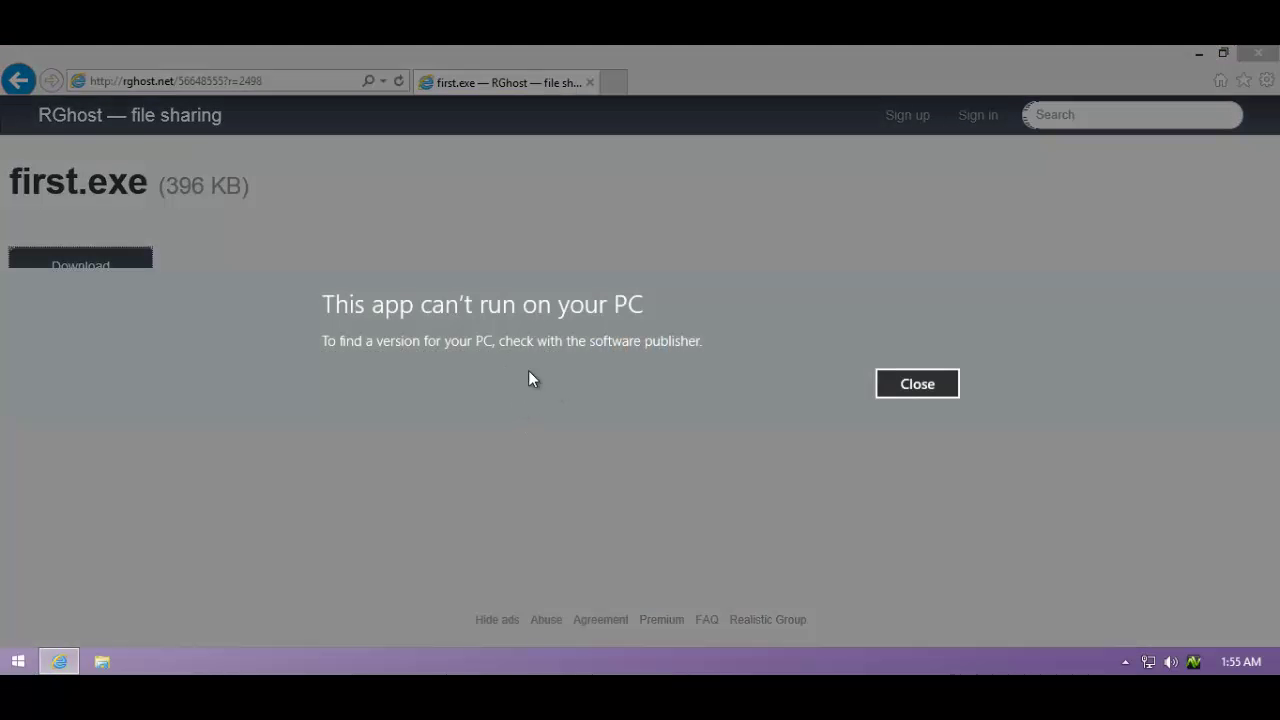
pyautogui.click(921, 391)
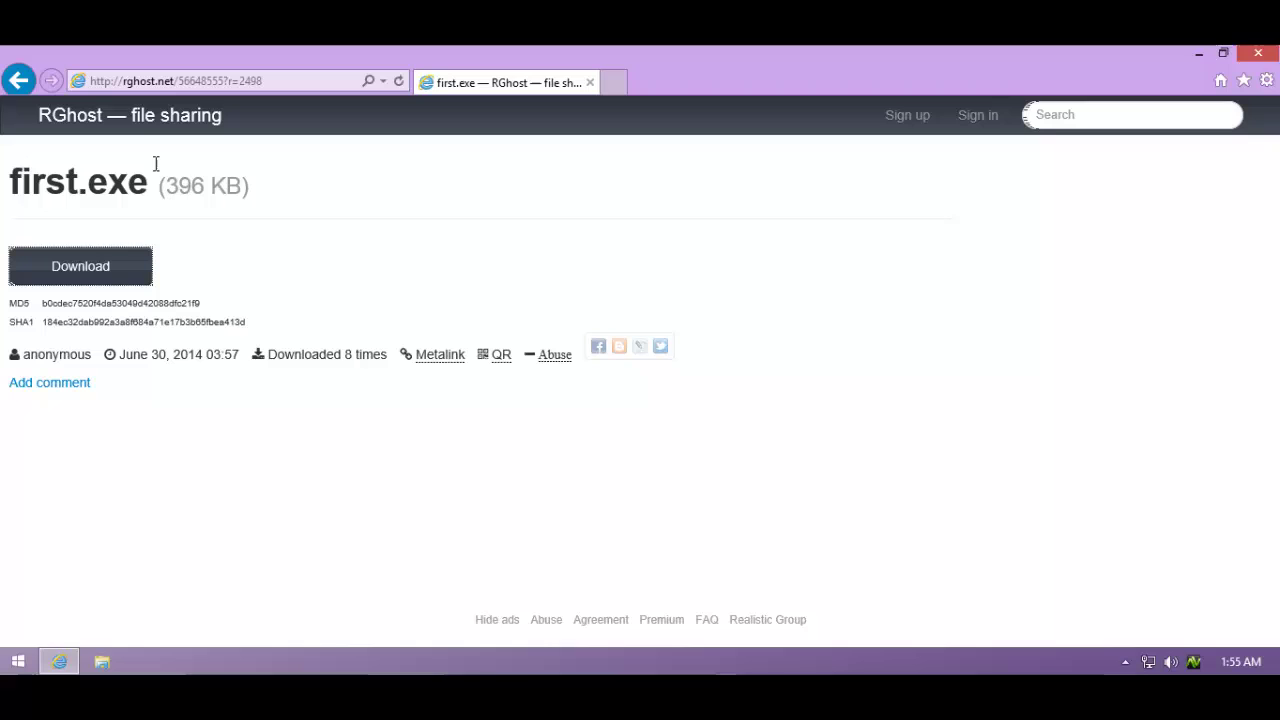
pyautogui.click(94, 272)
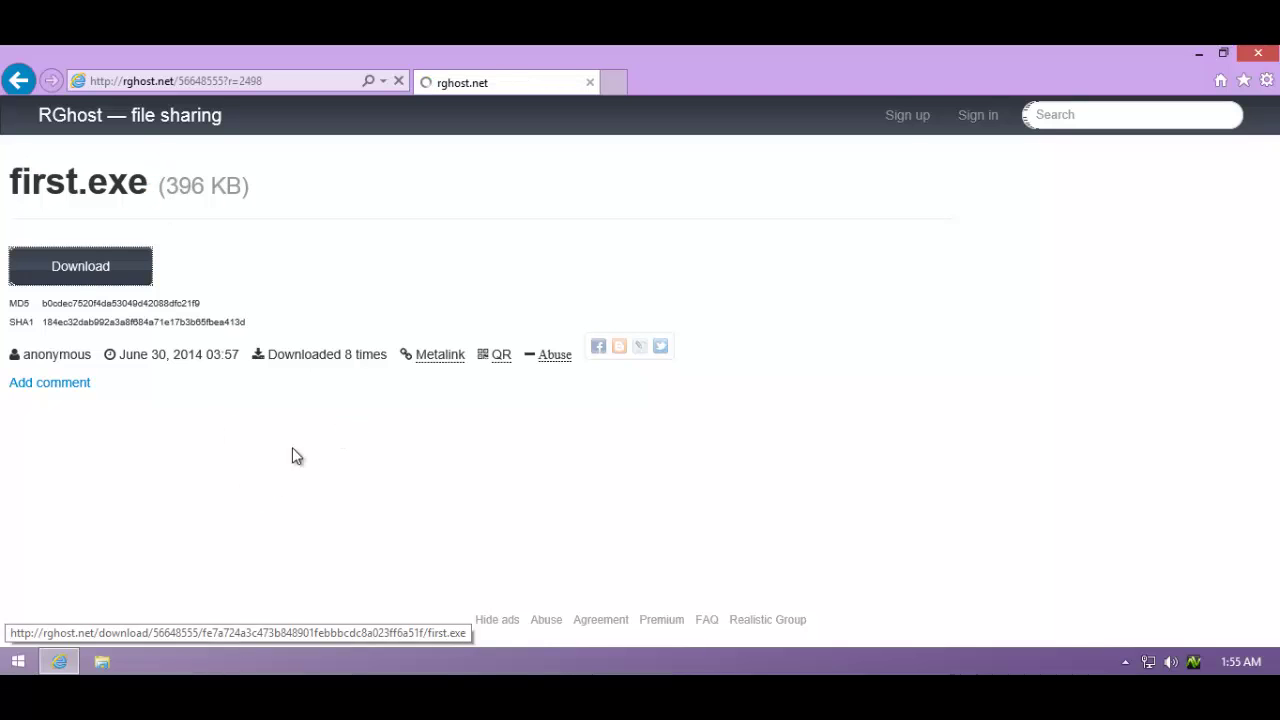
pyautogui.click(910, 630)
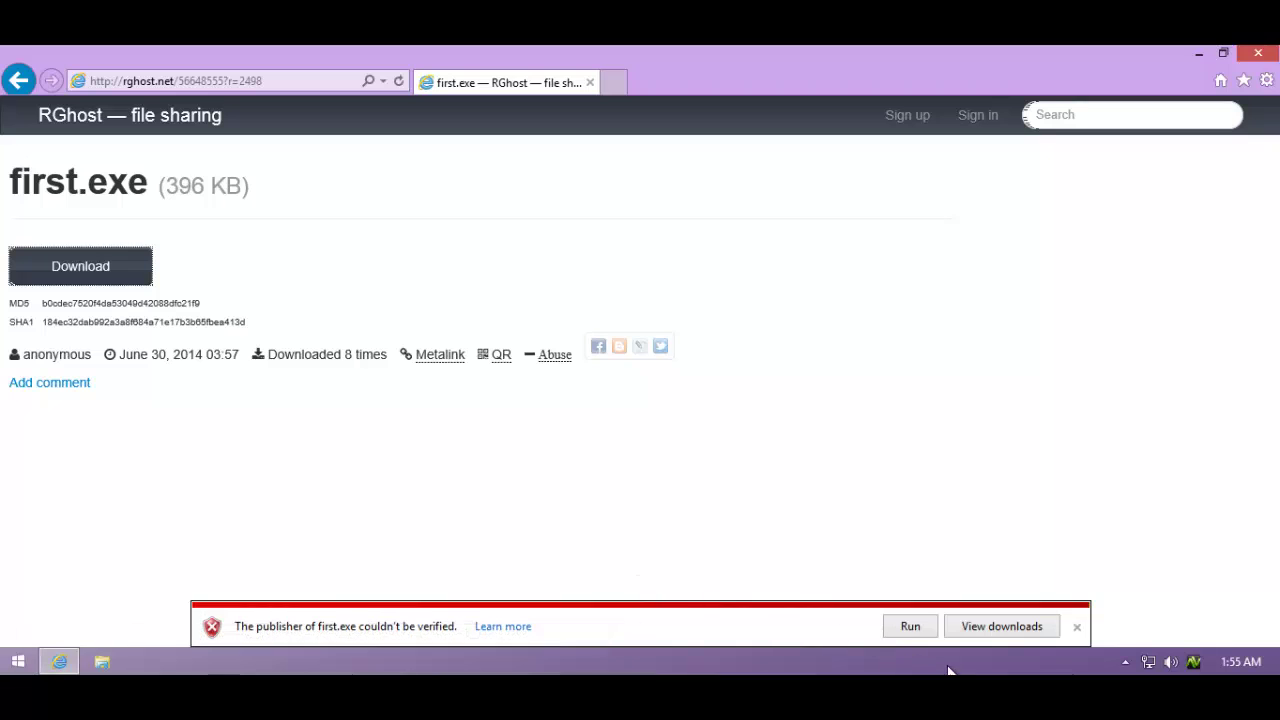
# Step: Try running first.exe from its Downloads folder, then close the folder and downloads list
pyautogui.click(963, 630)
pyautogui.rightClick(439, 239)
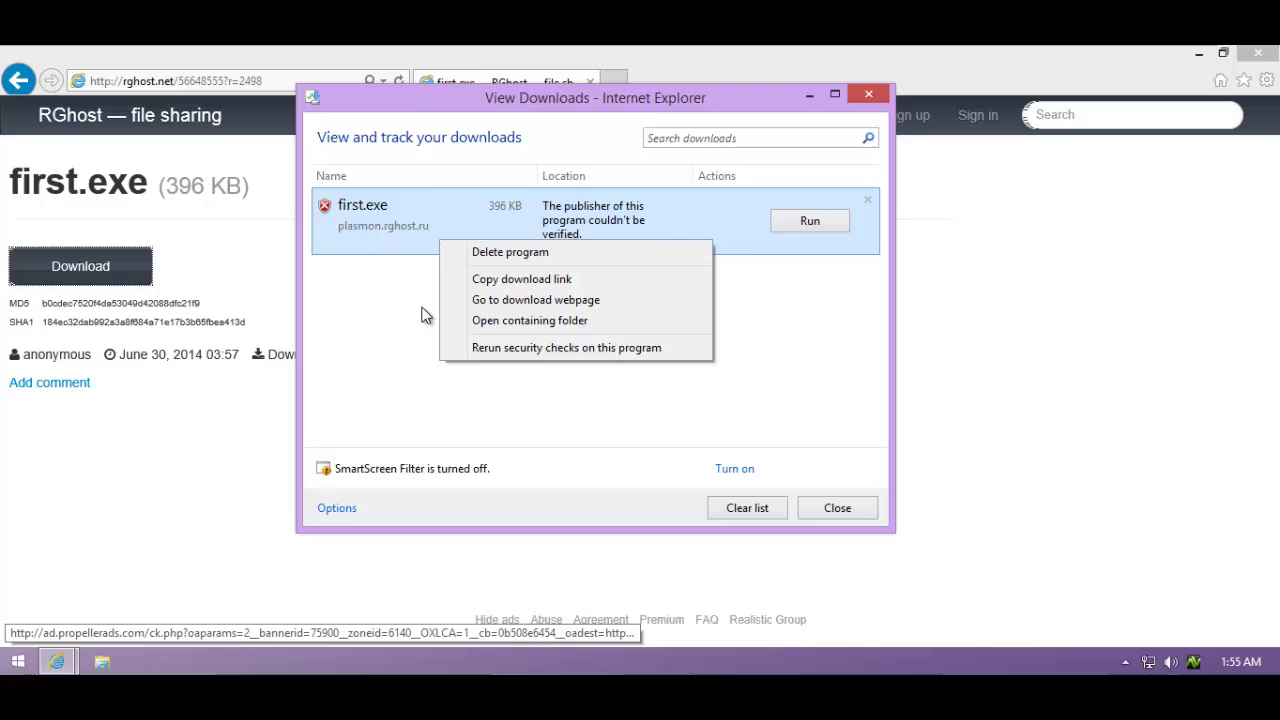
pyautogui.click(774, 240)
pyautogui.rightClick(581, 216)
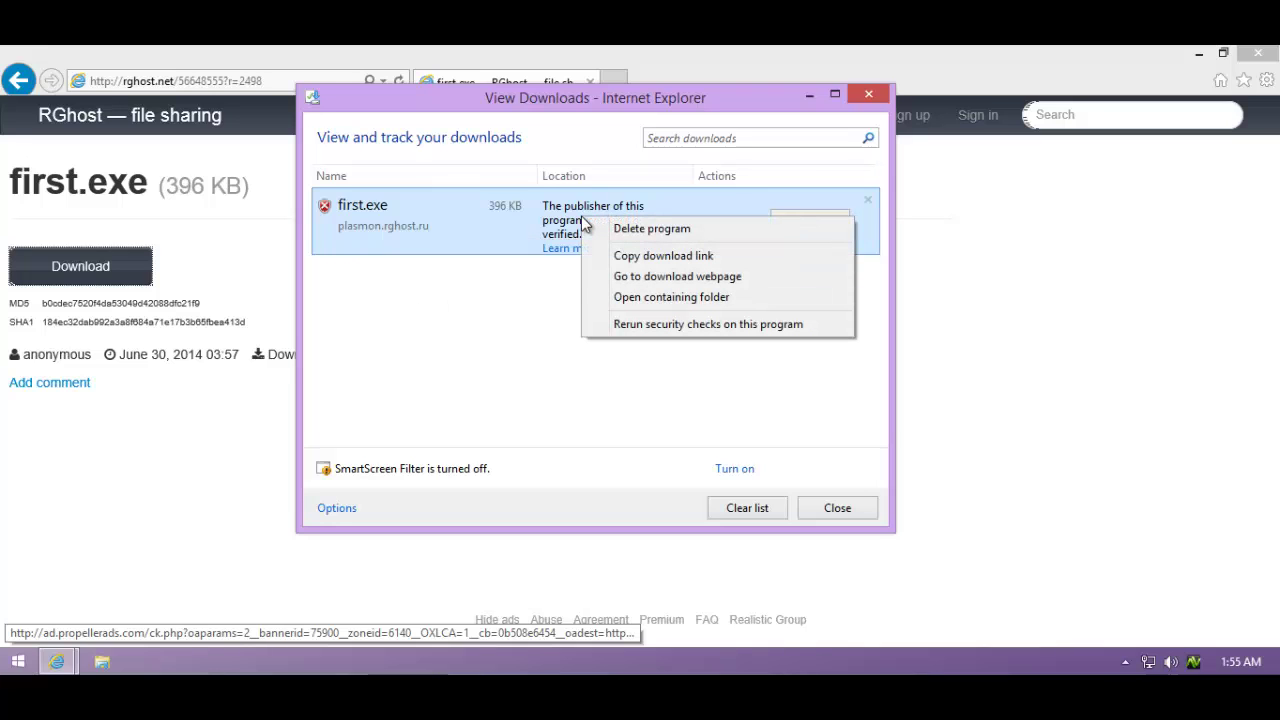
pyautogui.click(624, 296)
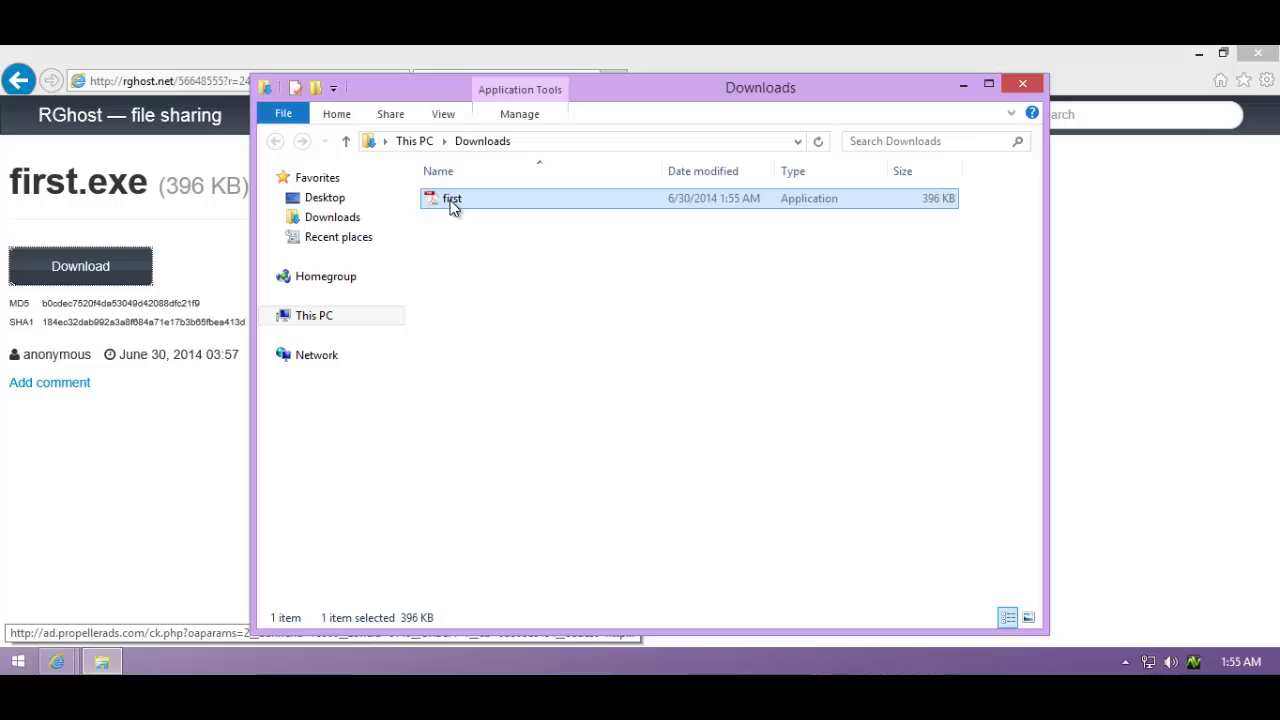
pyautogui.doubleClick(503, 201)
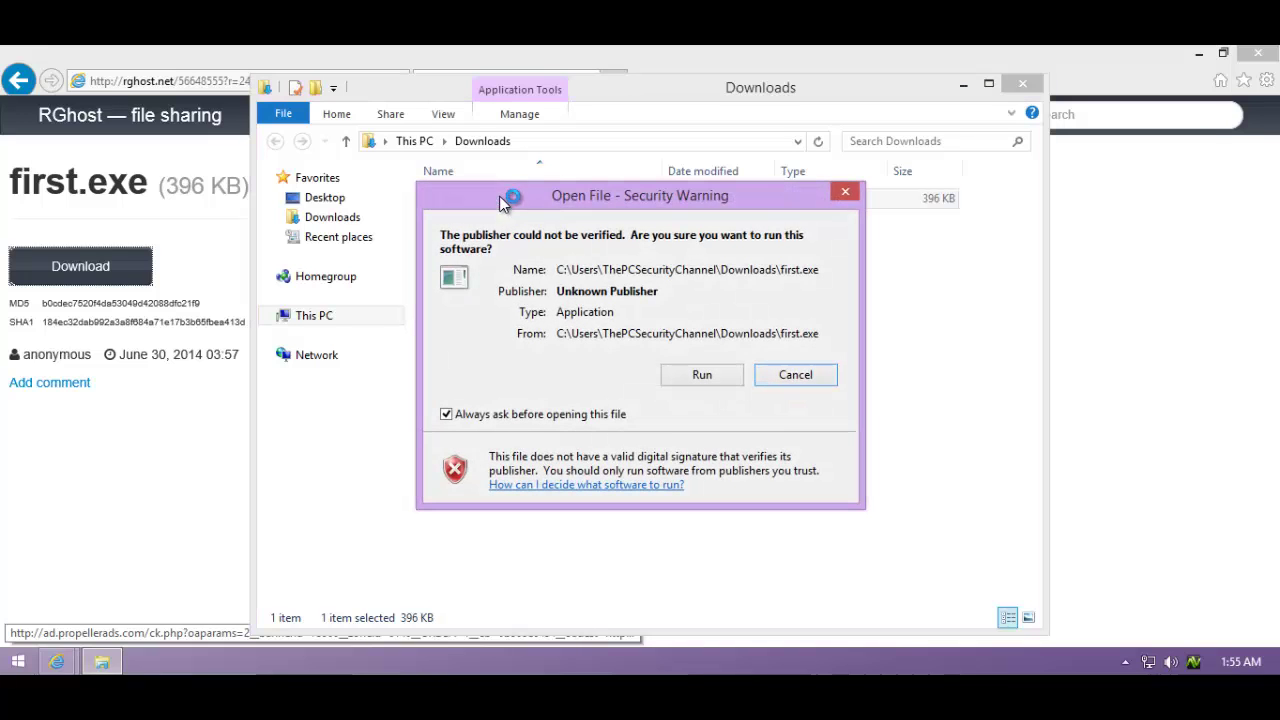
pyautogui.click(716, 375)
pyautogui.click(932, 380)
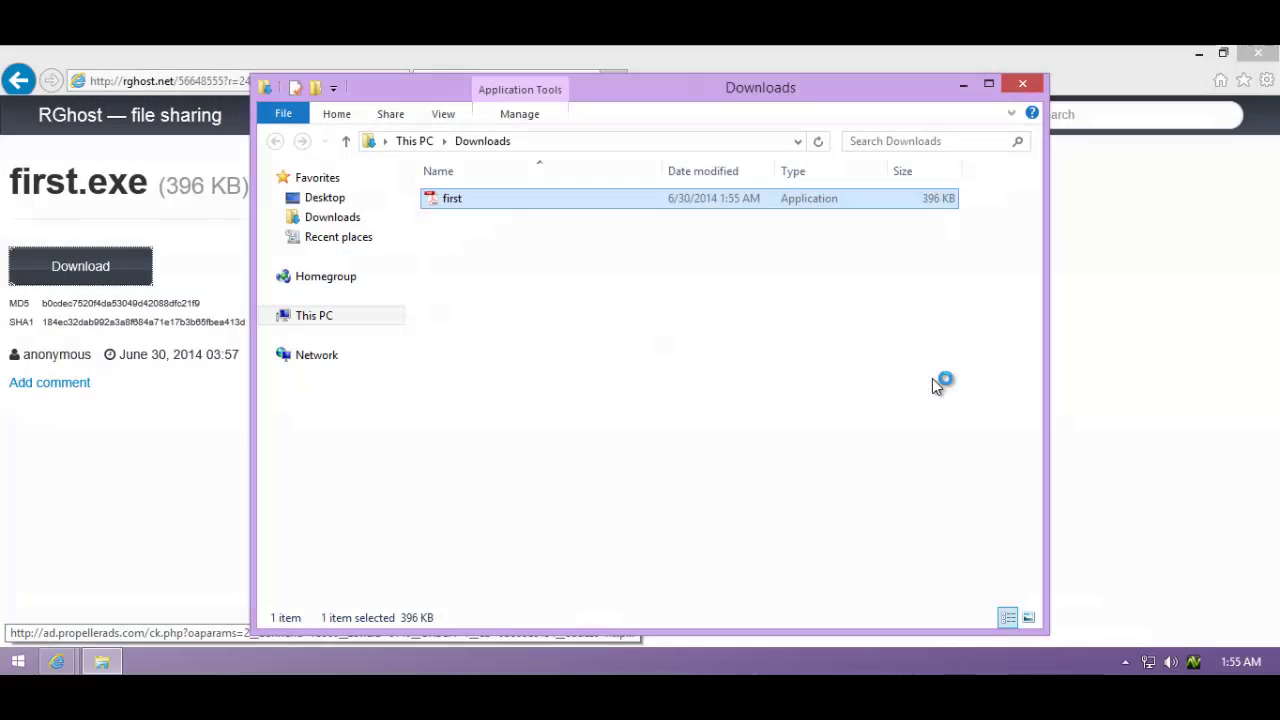
pyautogui.click(1023, 85)
pyautogui.click(868, 94)
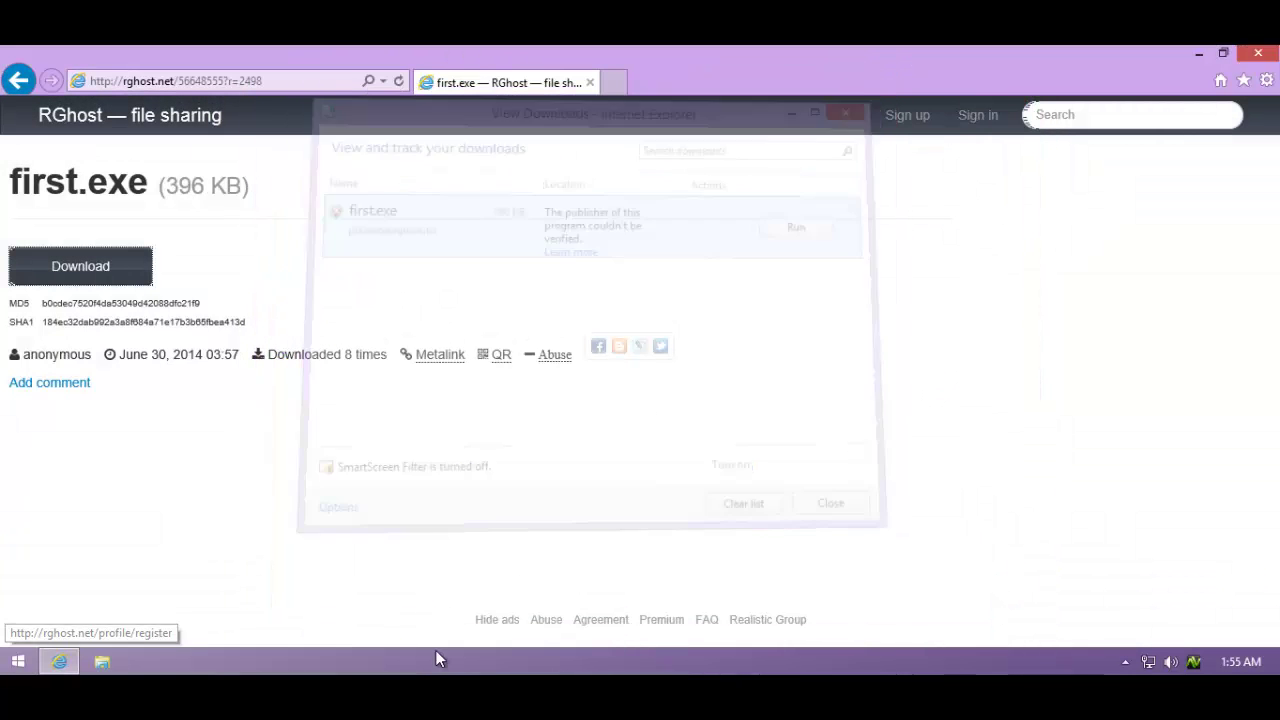
# Step: Copy the second malware link from the notes and return to Internet Explorer
pyautogui.hotkey('alt', 'Tab')
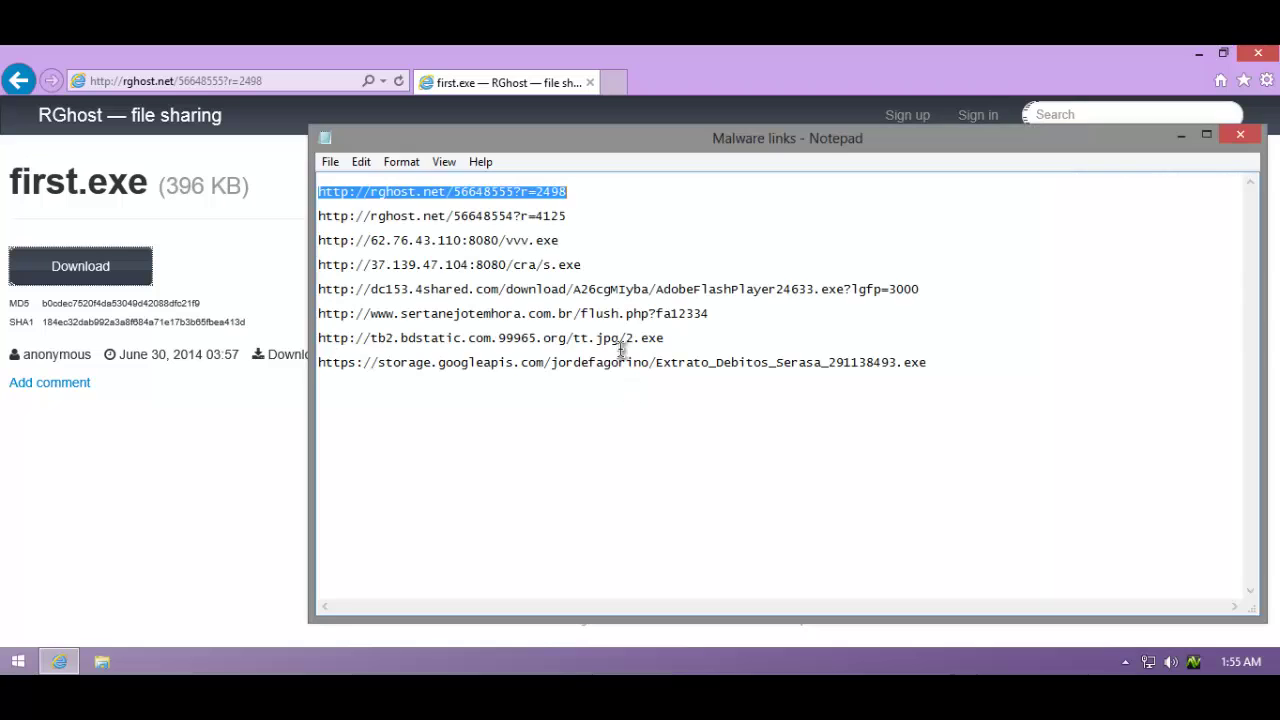
pyautogui.click(368, 204)
pyautogui.hotkey('shift', 'Up')
pyautogui.click(322, 228)
pyautogui.hotkey('shift', 'End')
pyautogui.hotkey('ctrl', 'c')
pyautogui.hotkey('alt', 'Tab')
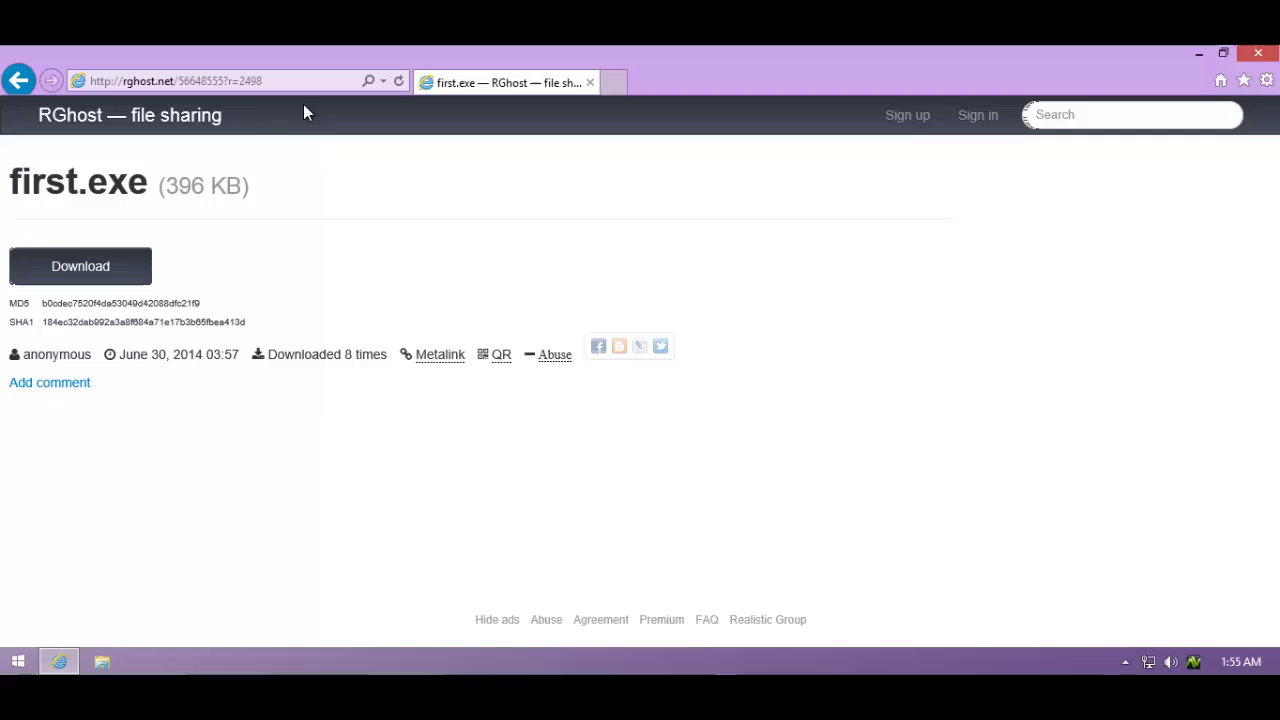
# Step: Load the second RGhost link, download its file and run it despite the unverified-publisher warning
pyautogui.click(248, 82)
pyautogui.hotkey('ctrl', 'v')
pyautogui.press('Return')
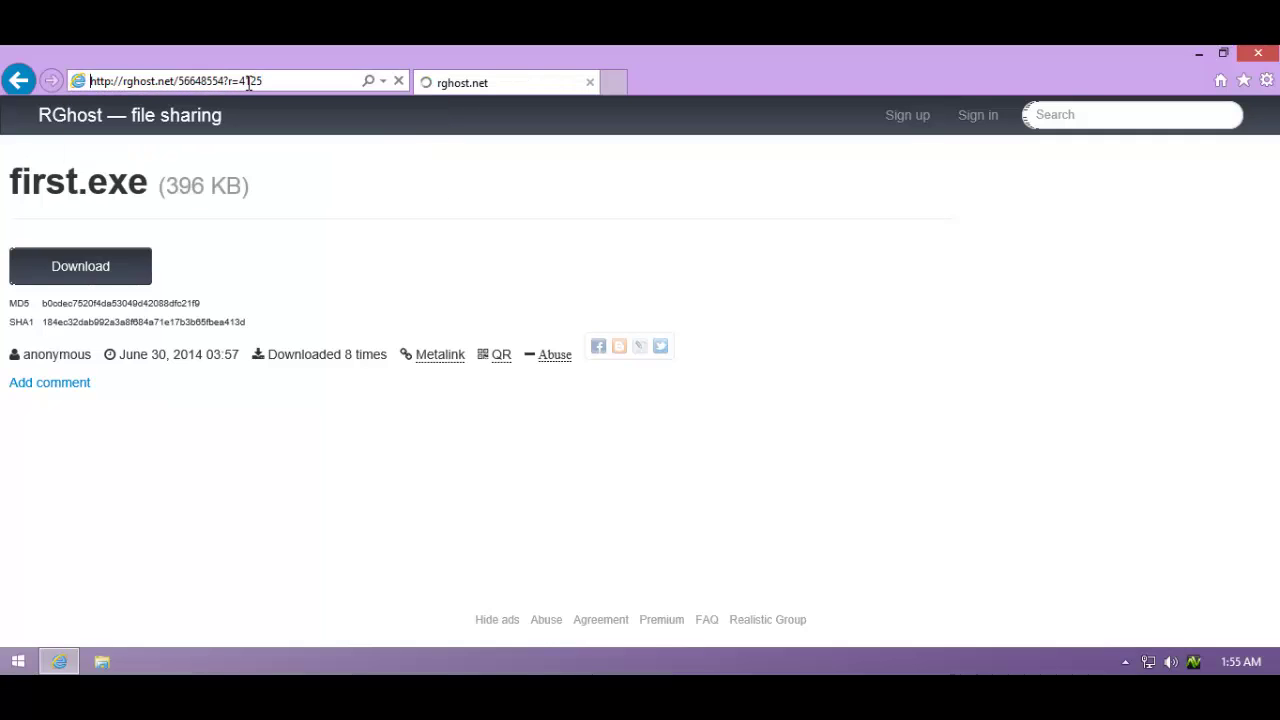
pyautogui.click(89, 266)
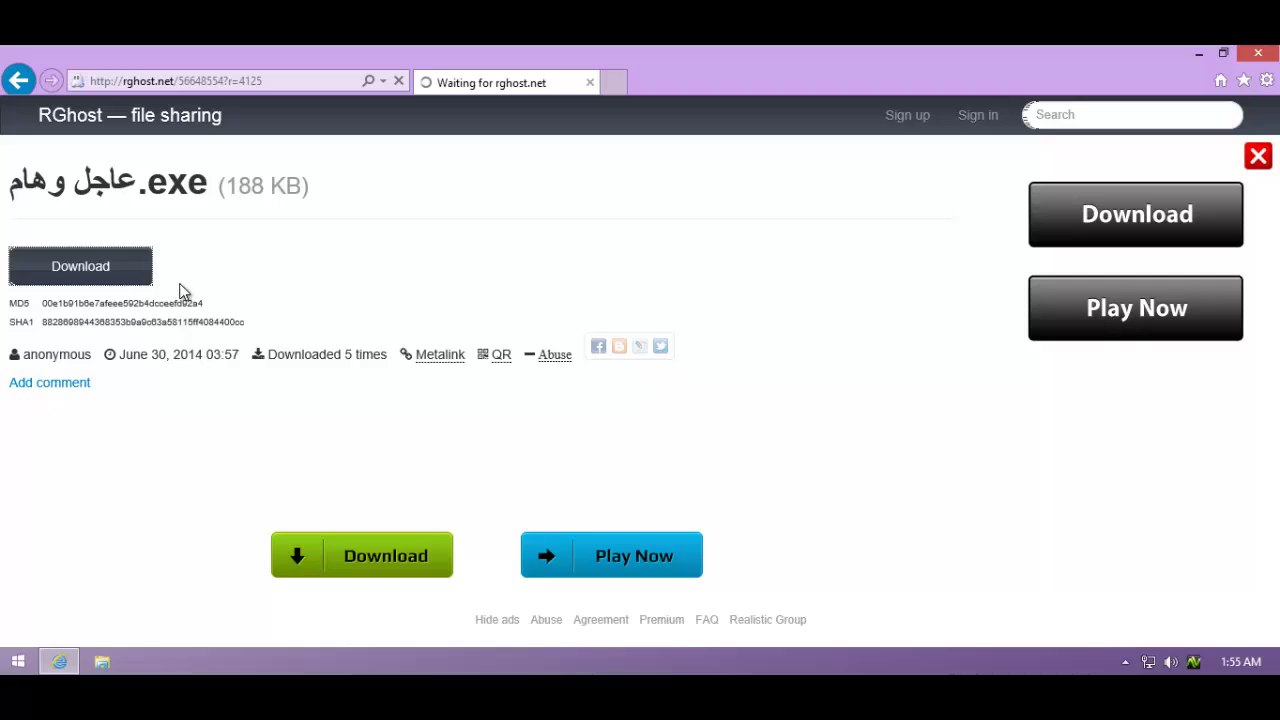
pyautogui.click(890, 628)
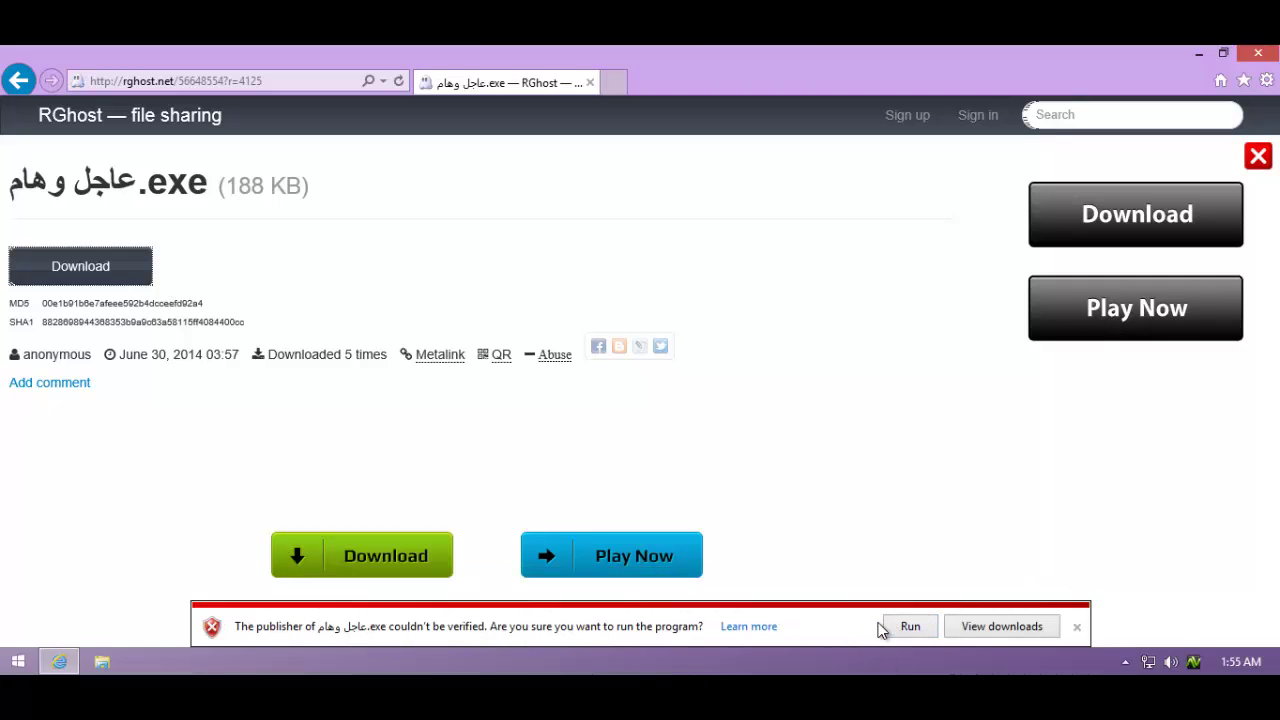
pyautogui.click(909, 626)
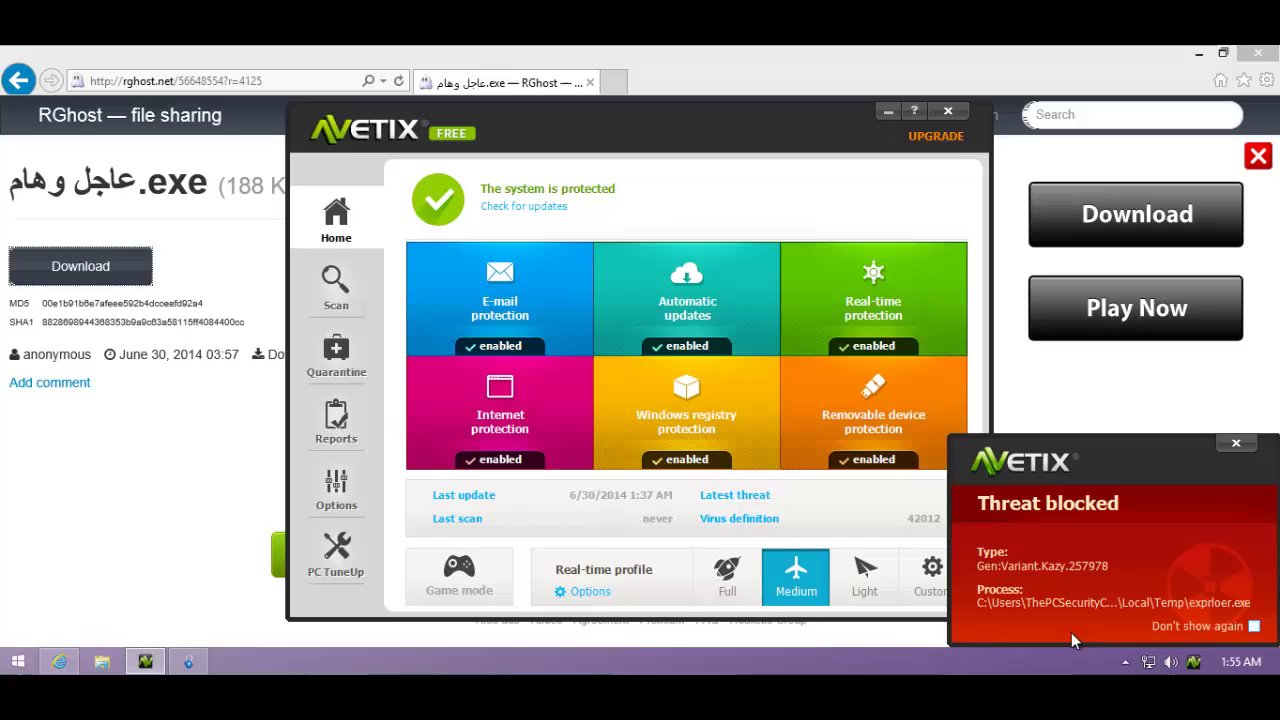
# Step: Dismiss the Avetix threat-blocked alert, check for updates, decline error details, and open a new browser tab
pyautogui.click(1236, 443)
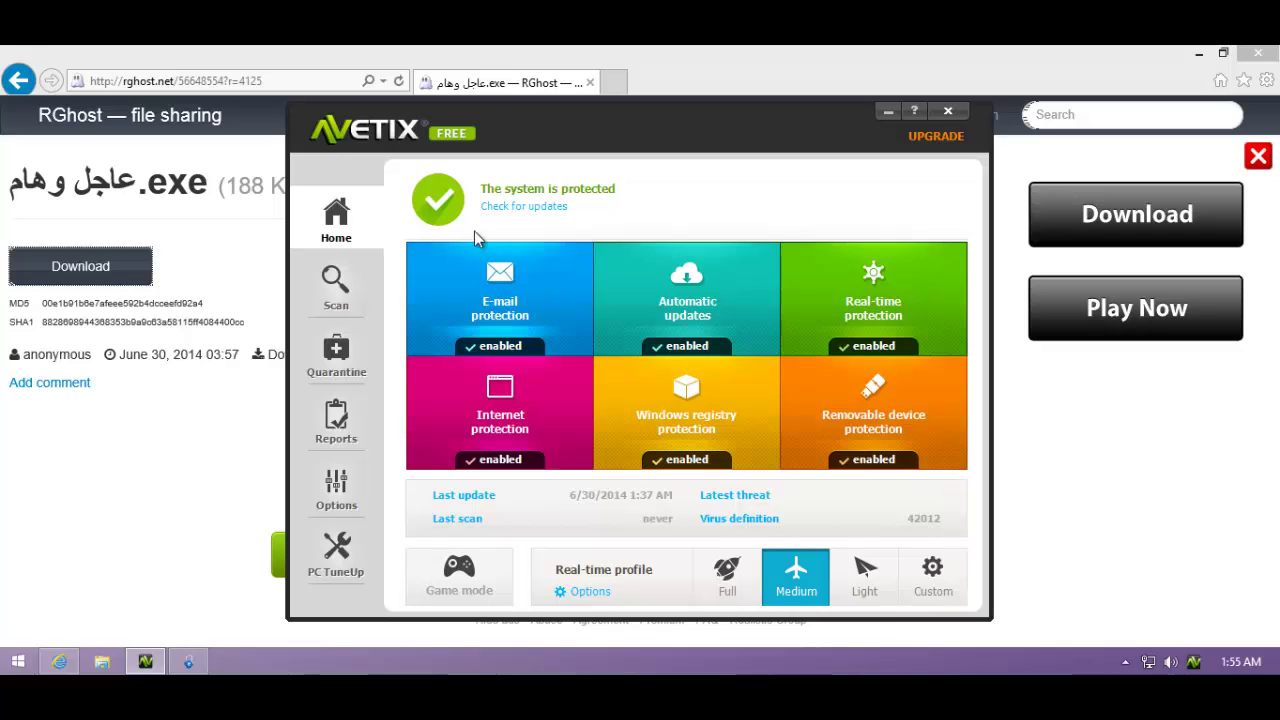
pyautogui.click(510, 208)
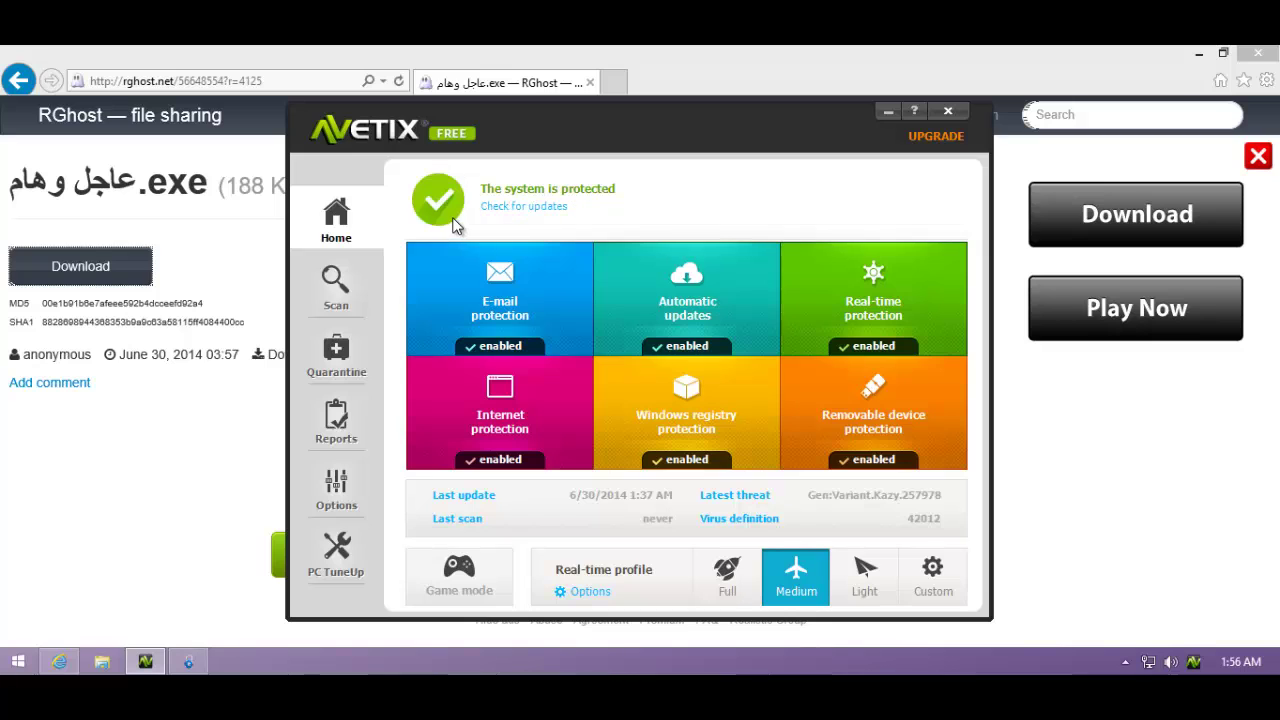
pyautogui.click(947, 111)
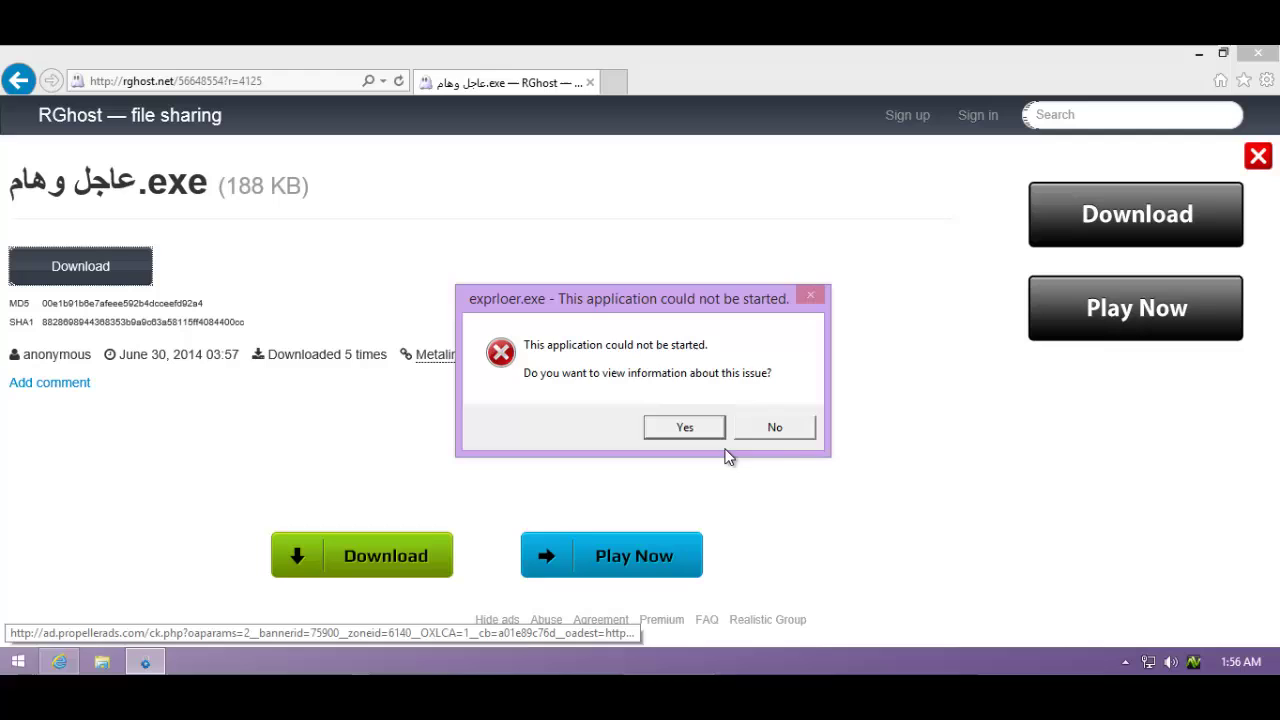
pyautogui.click(800, 432)
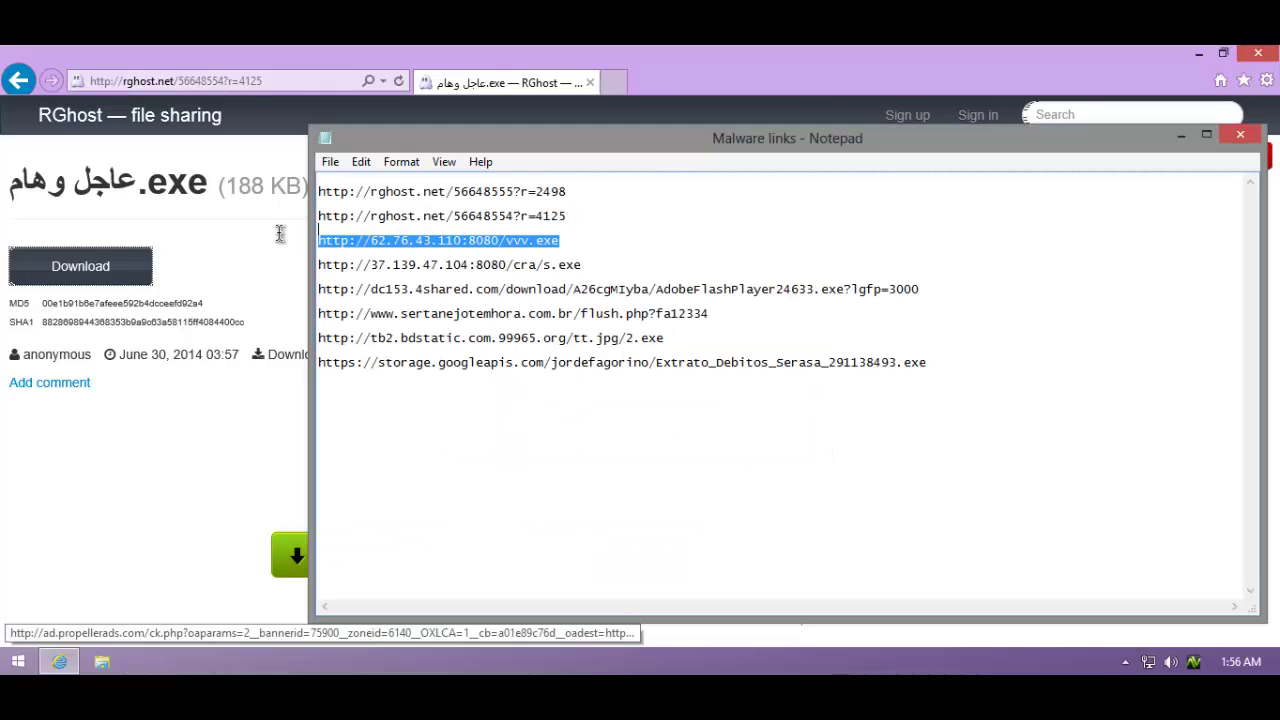
pyautogui.click(612, 84)
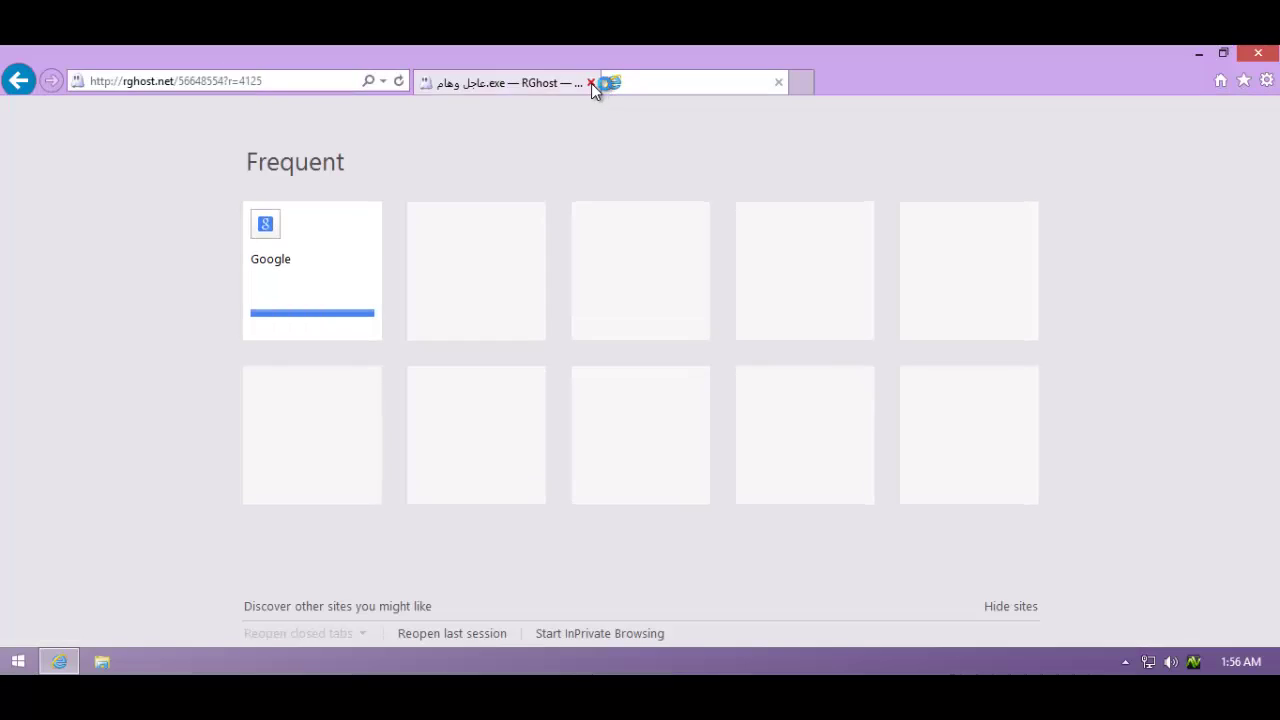
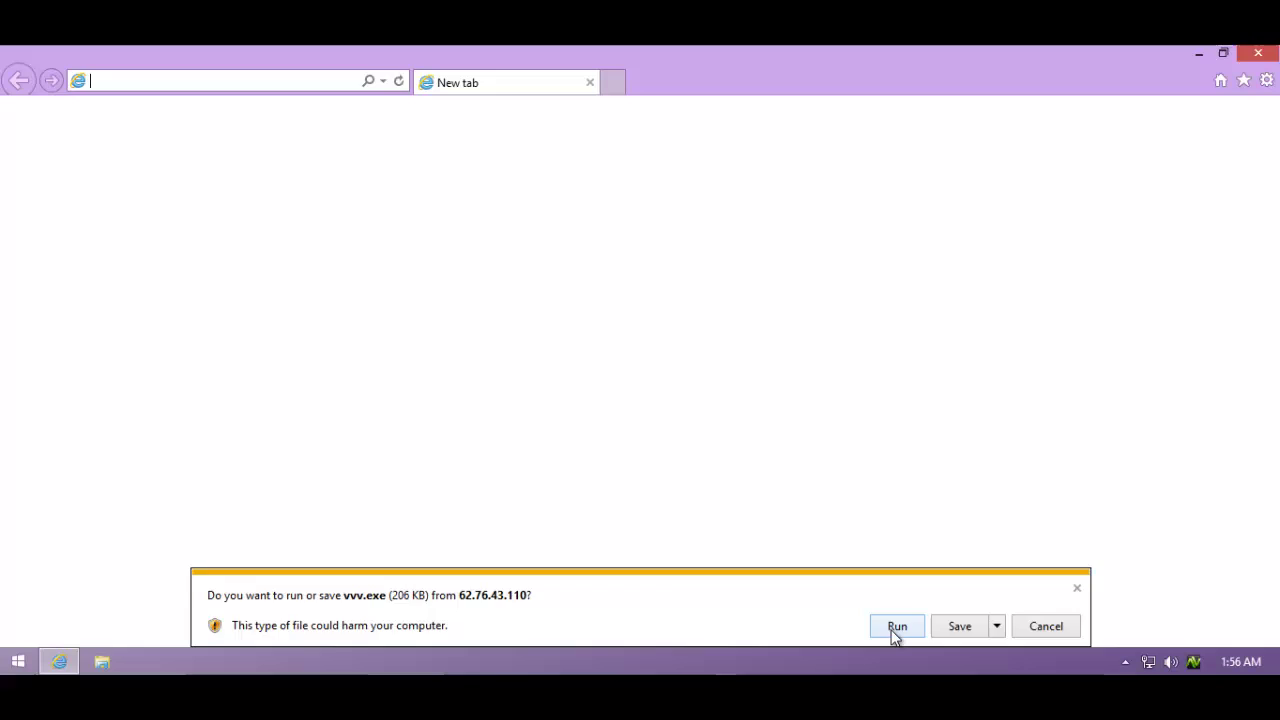
# Step: Run vvv.exe, dismiss both Avetix threat alerts and the publisher warning, then select the 37.139.47.104 s.exe link
pyautogui.click(895, 627)
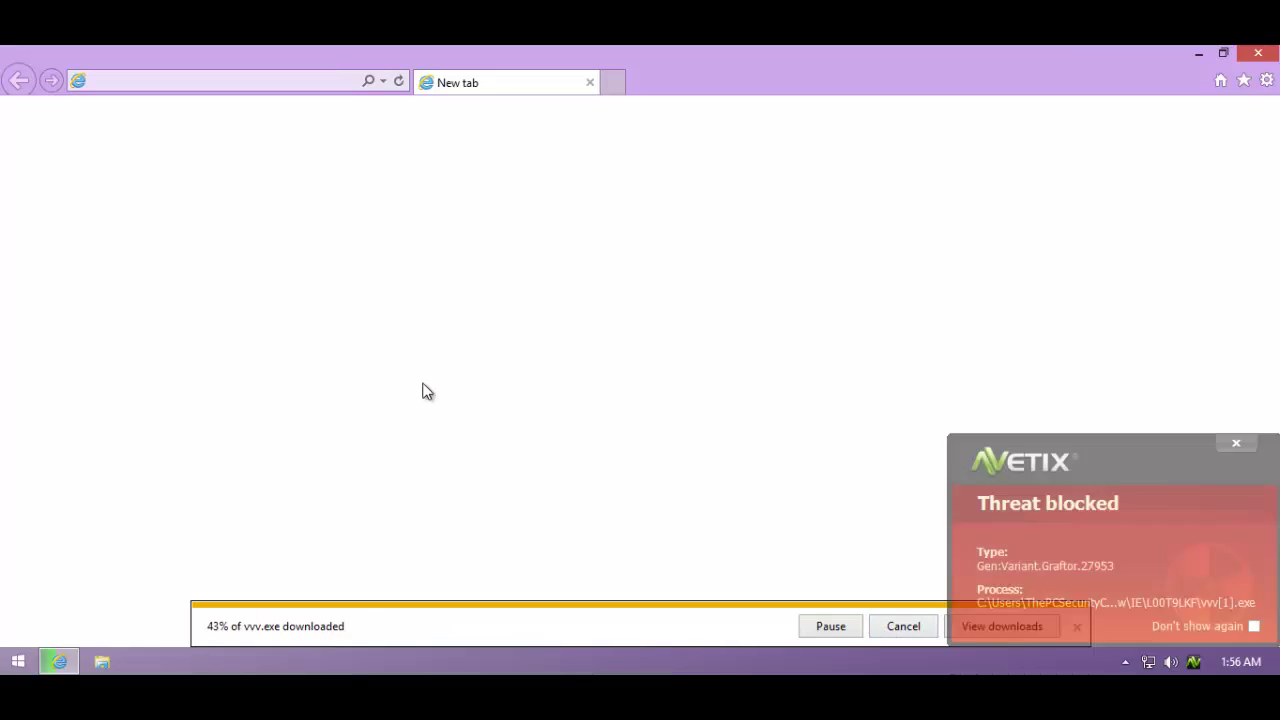
pyautogui.click(1236, 443)
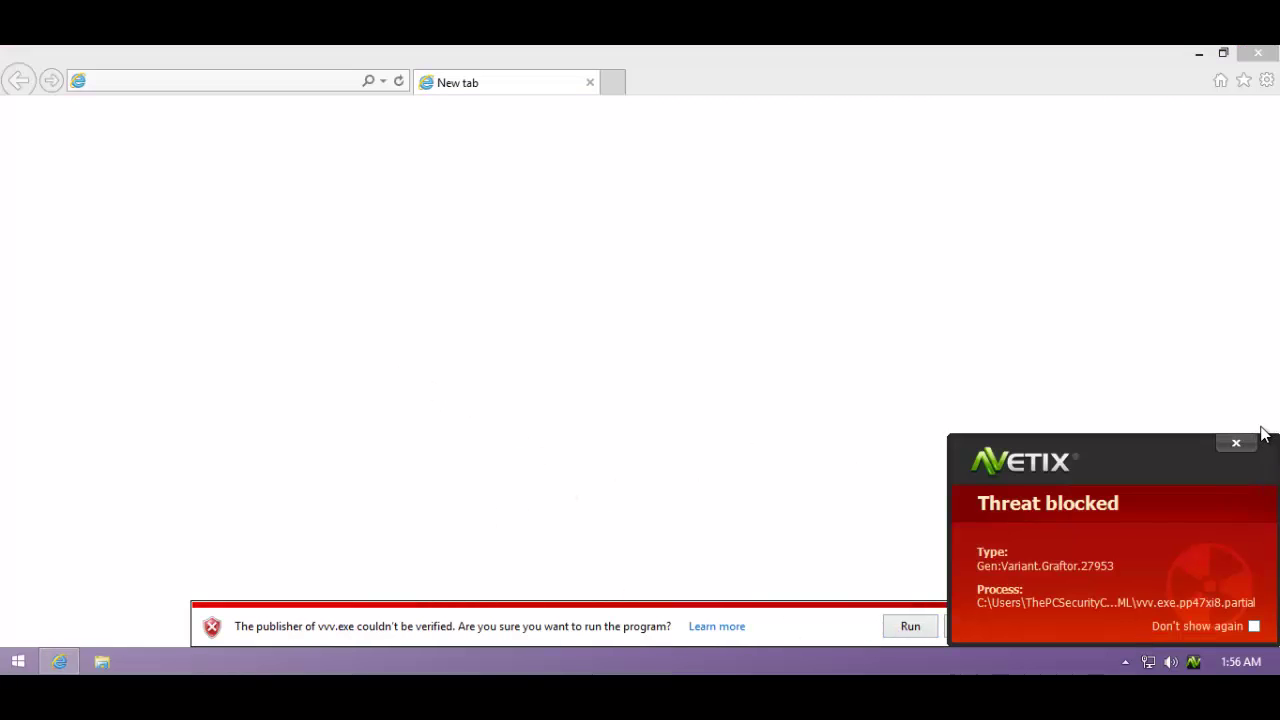
pyautogui.click(1236, 443)
pyautogui.click(1076, 627)
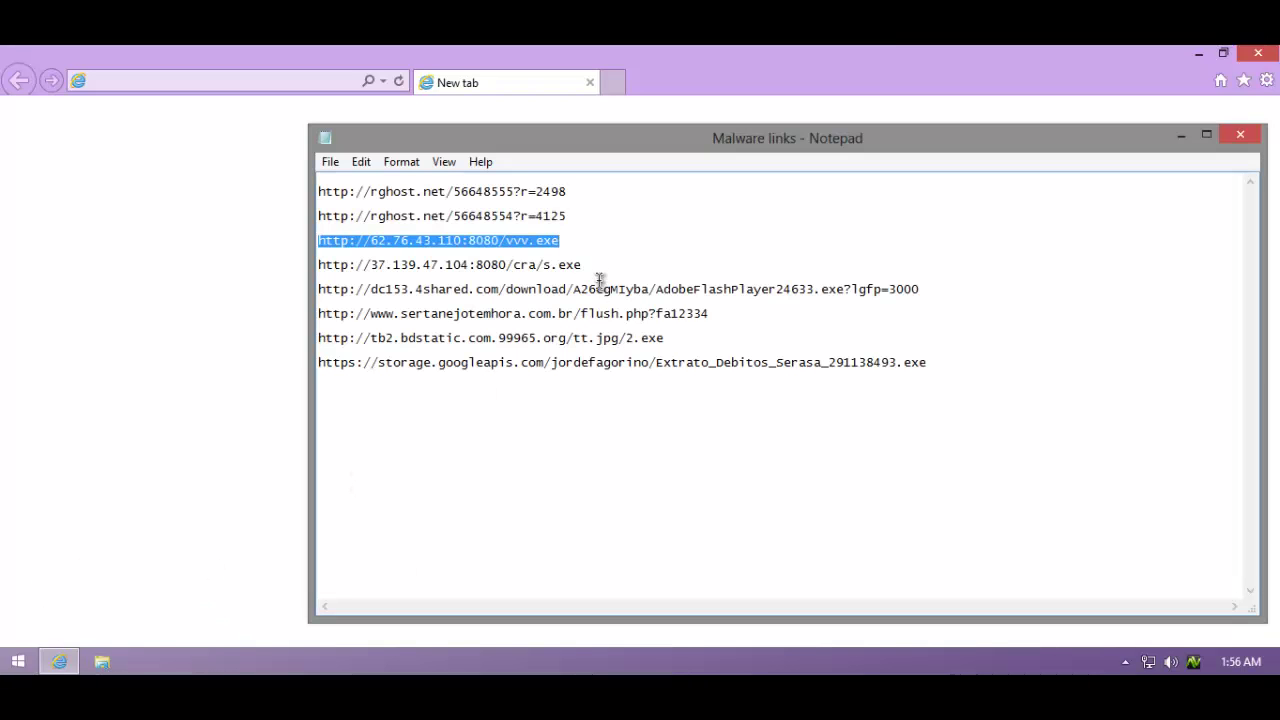
pyautogui.moveTo(597, 268); pyautogui.dragTo(585, 242)
pyautogui.click(137, 297)
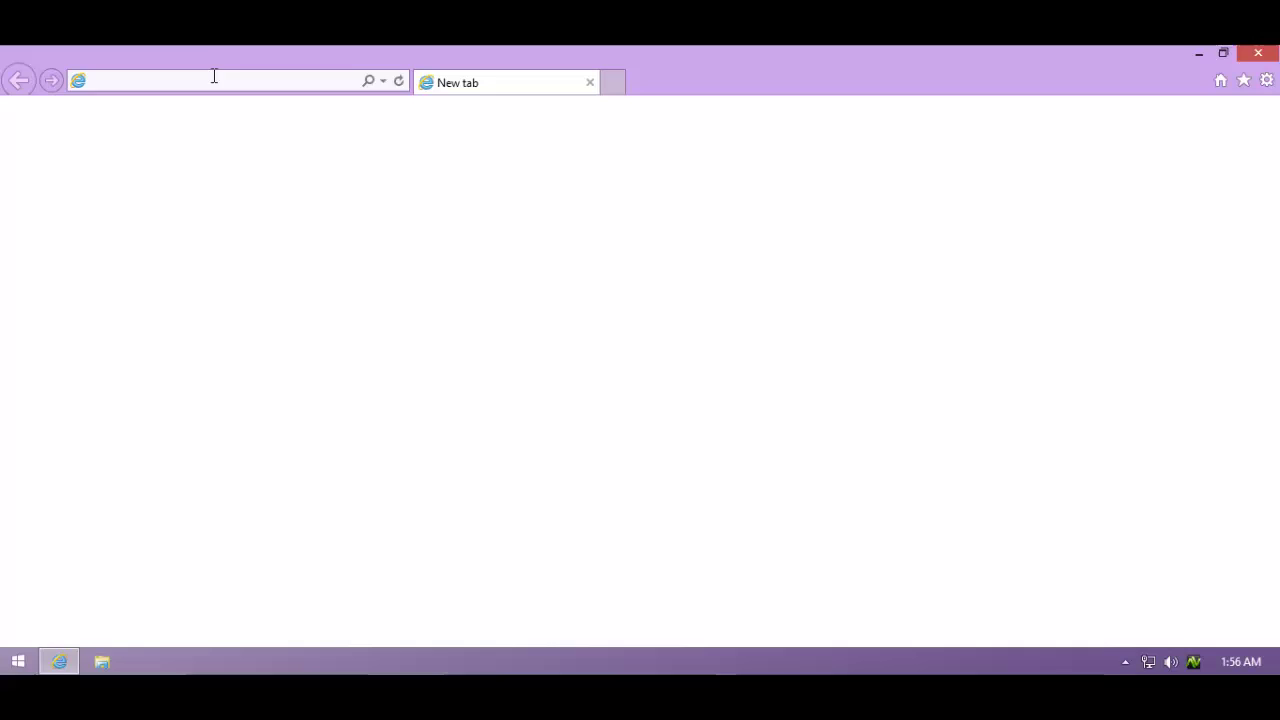
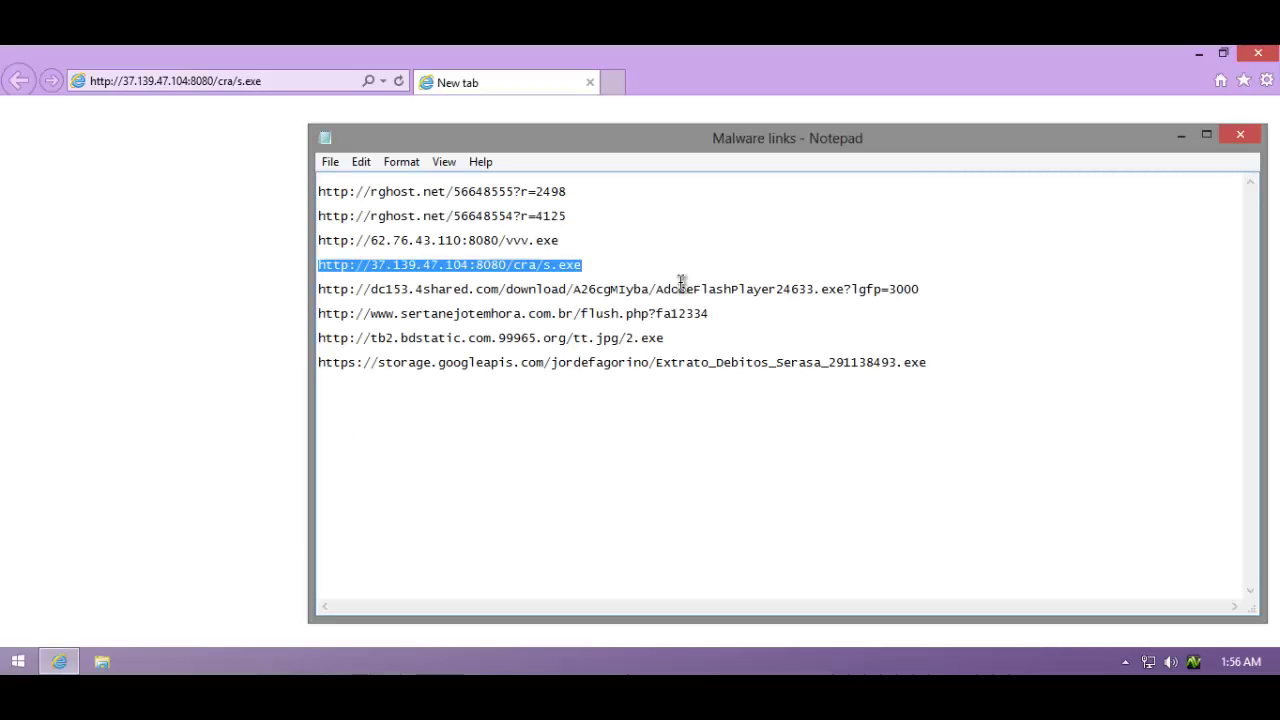
# Step: Copy the 4shared Flash Player link from line 5 of the Notepad list
pyautogui.click(937, 289)
pyautogui.hotkey('shift', 'Home')
pyautogui.hotkey('ctrl', 'c')
pyautogui.hotkey('alt', 'Tab')
# Step: Load the 4shared link in Internet Explorer and run the AdobeFlashPlayer24633.exe download
pyautogui.click(235, 78)
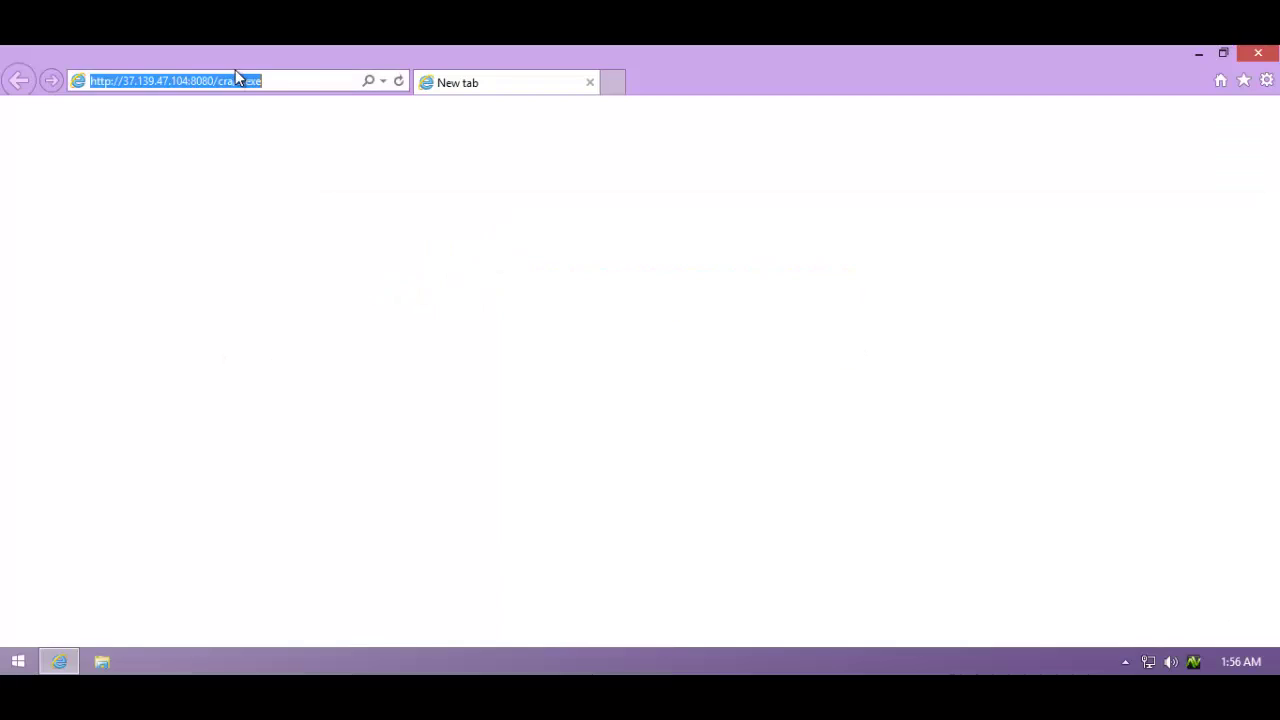
pyautogui.hotkey('ctrl', 'v')
pyautogui.press('Return')
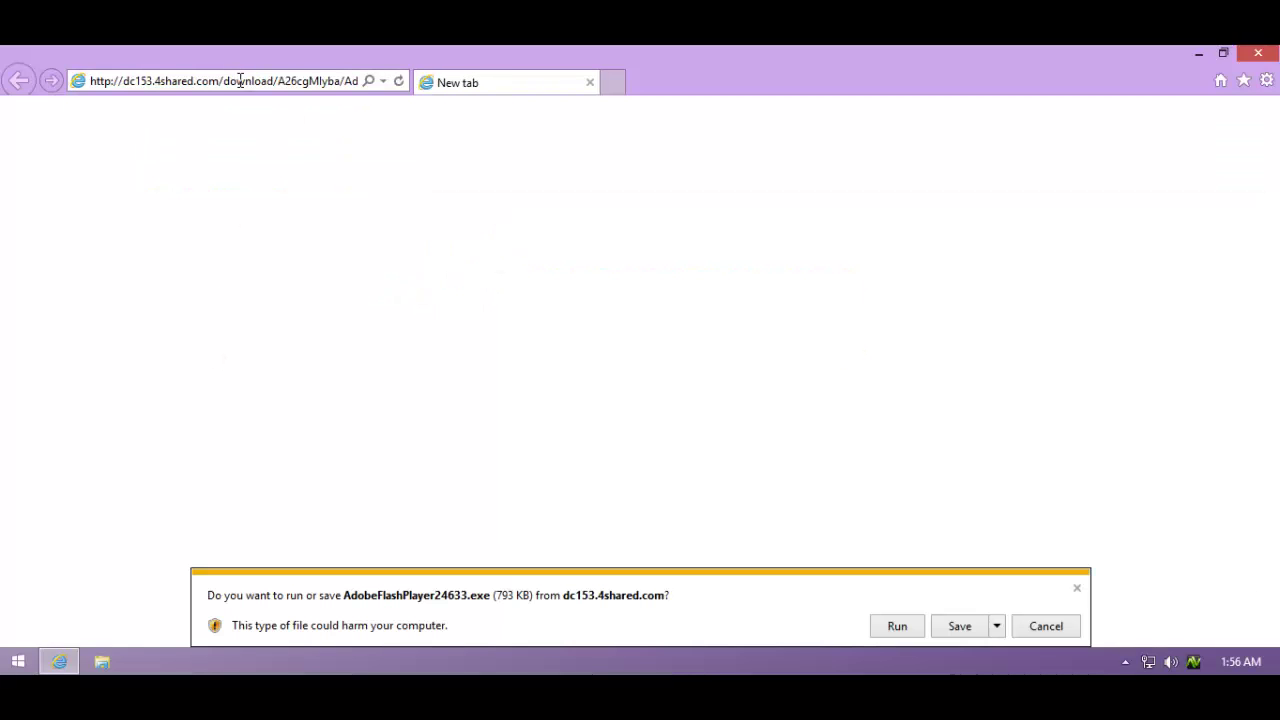
pyautogui.click(895, 627)
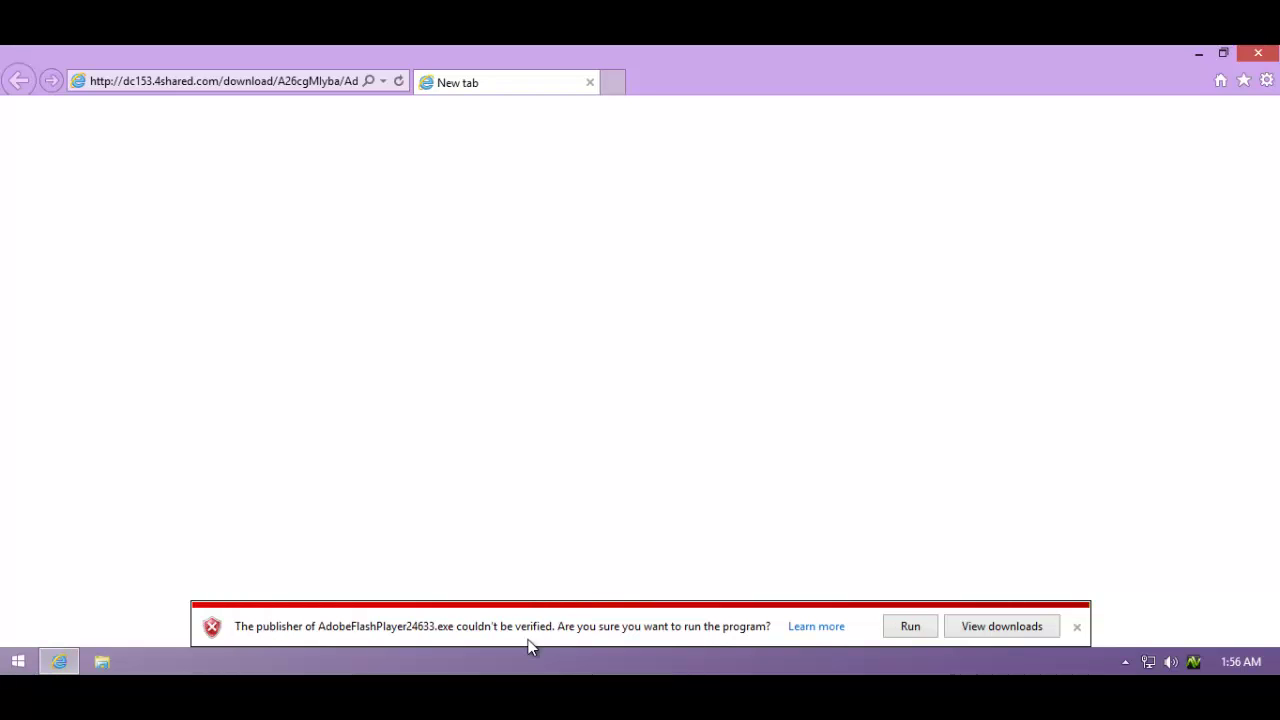
# Step: Run and allow AdobeFlashPlayer24633.exe, then review and dismiss the UAC restart notice
pyautogui.click(908, 626)
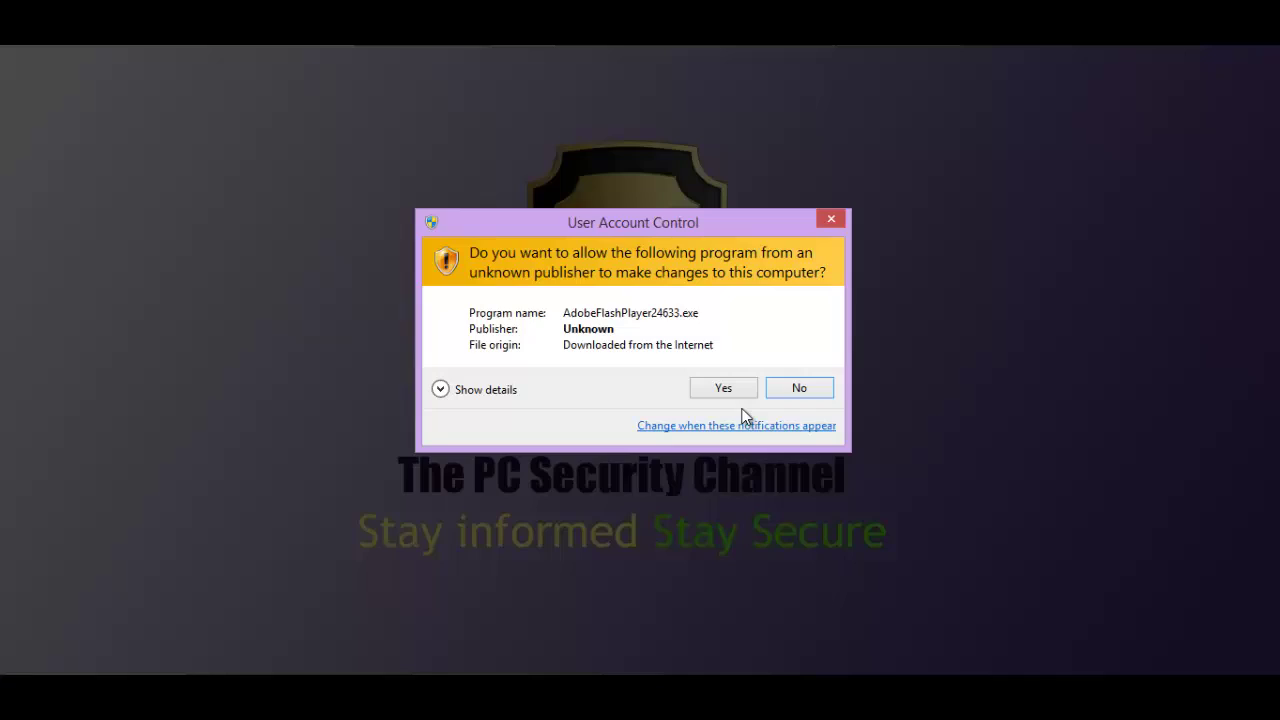
pyautogui.click(724, 385)
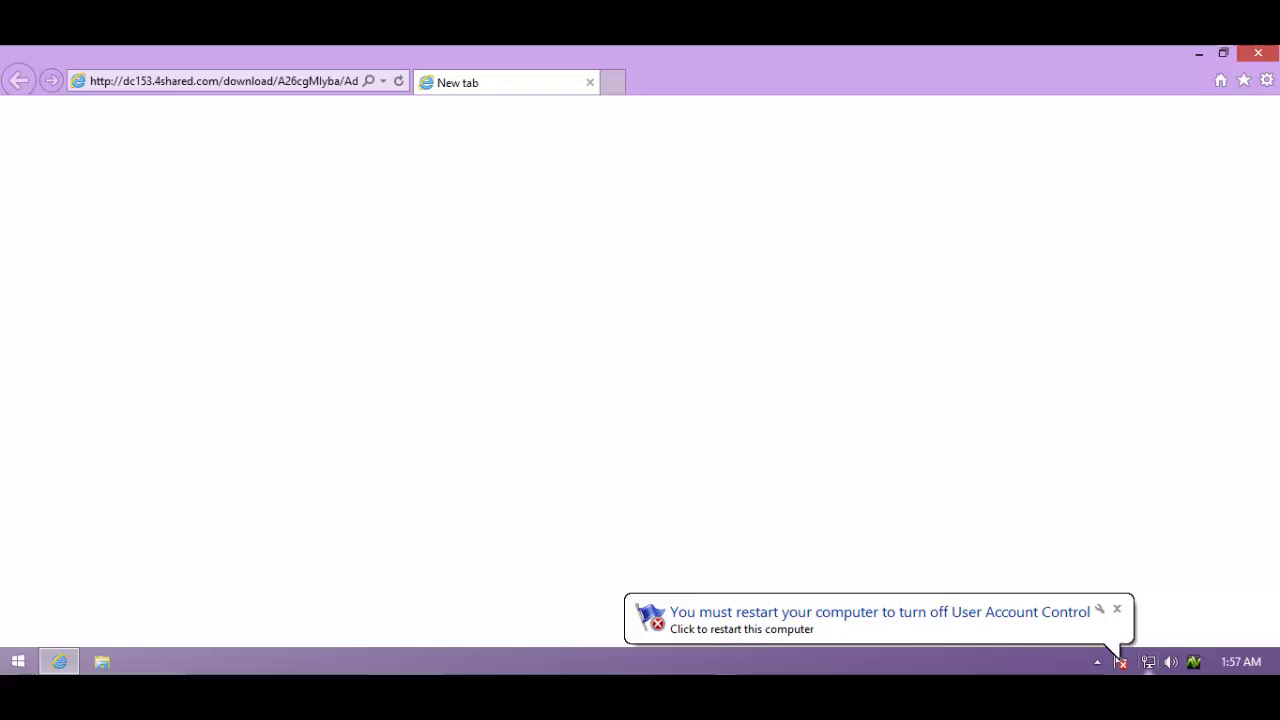
pyautogui.click(1117, 609)
pyautogui.click(1126, 661)
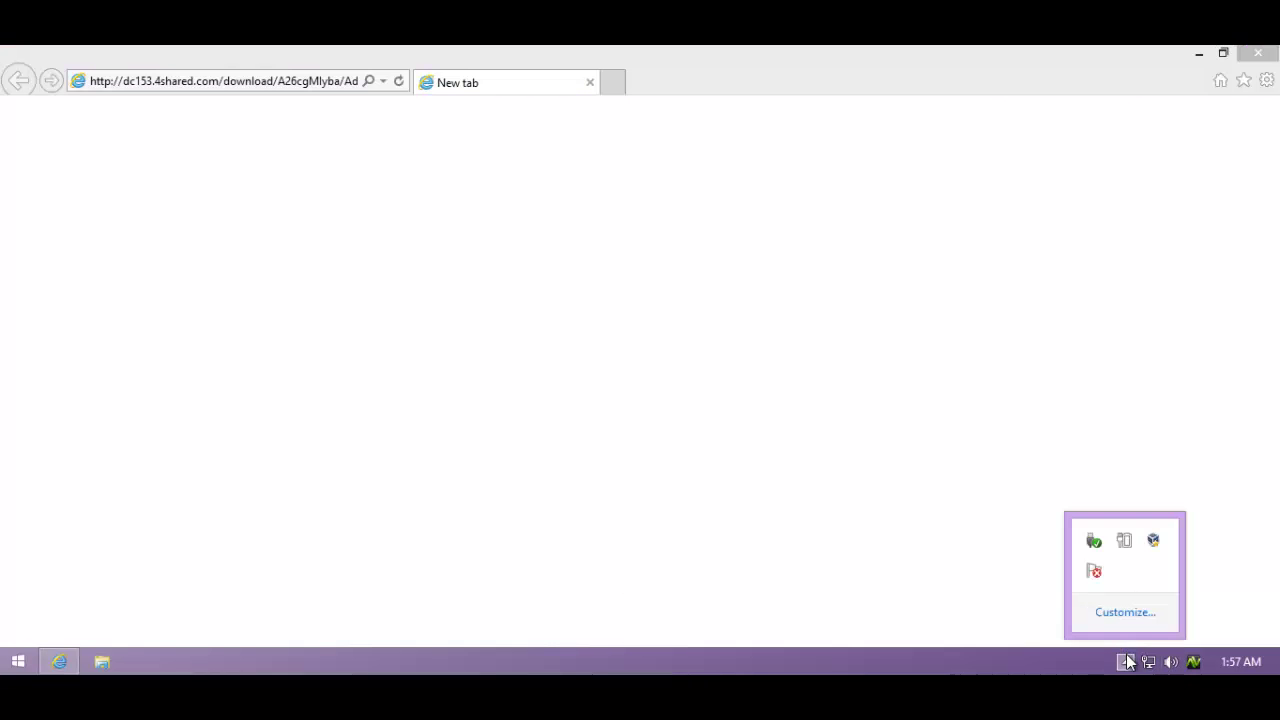
pyautogui.click(1094, 571)
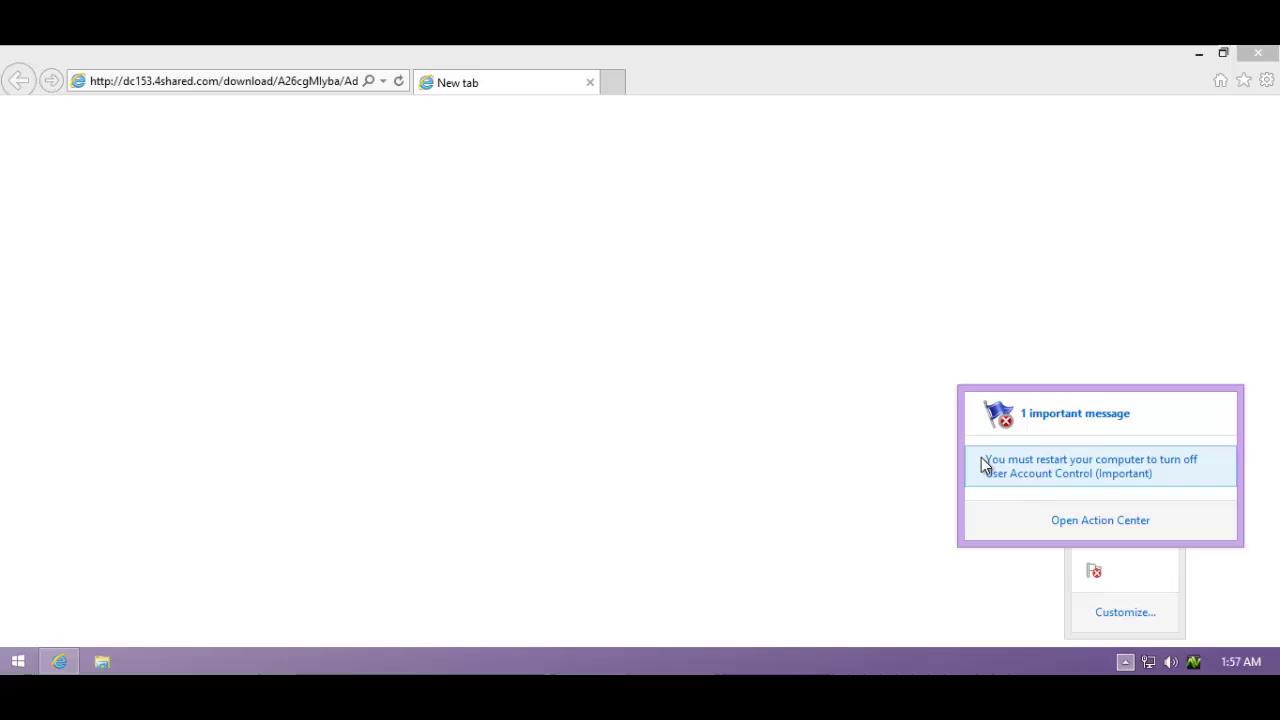
pyautogui.click(619, 399)
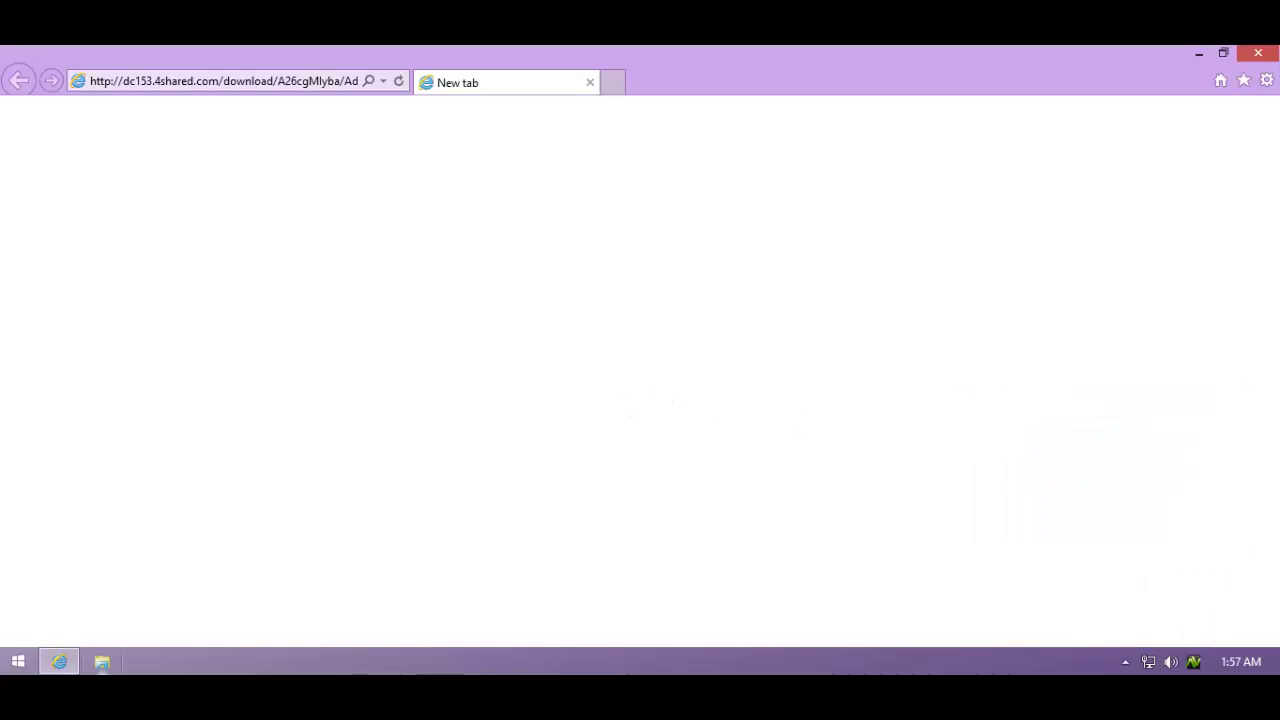
# Step: Copy the sertanejotemhora.com.br flush.php link from the Notepad list
pyautogui.hotkey('alt', 'Tab')
pyautogui.moveTo(712, 313); pyautogui.dragTo(302, 313)
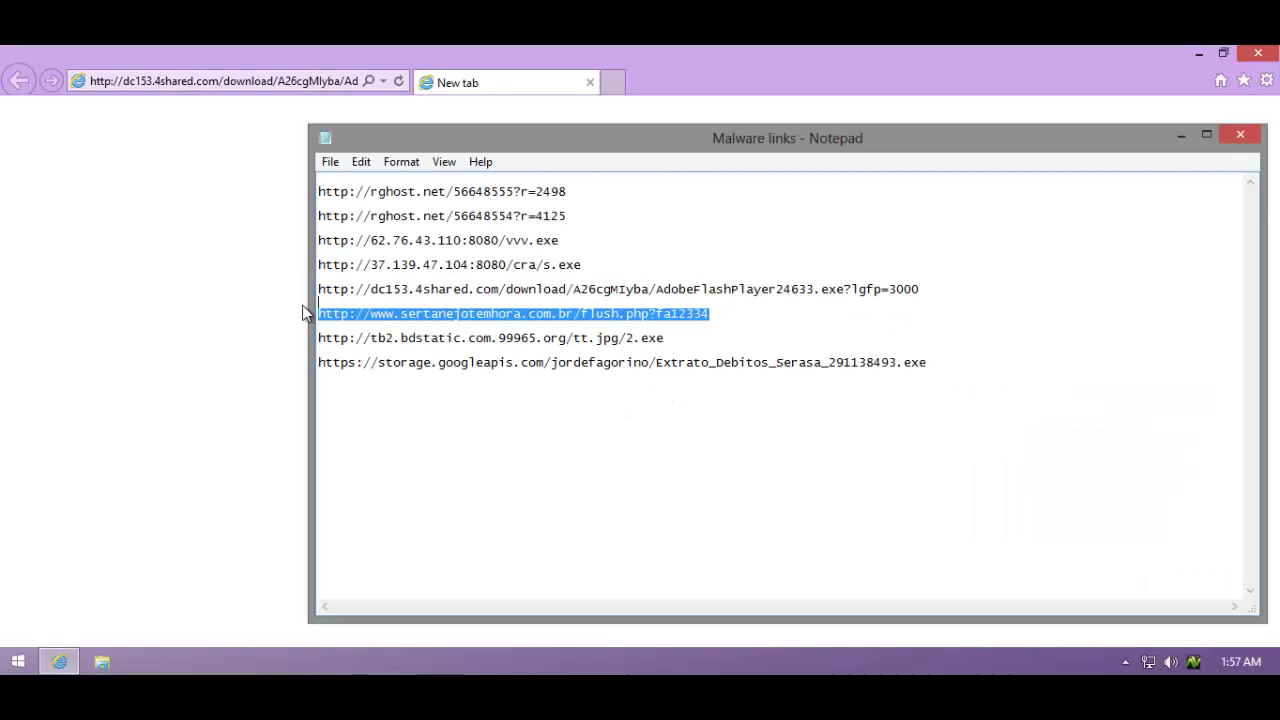
pyautogui.hotkey('ctrl', 'c')
pyautogui.click(266, 272)
# Step: Load the sertanejotemhora link in Internet Explorer, retrying after the not-connected error
pyautogui.click(320, 80)
pyautogui.hotkey('ctrl', 'v')
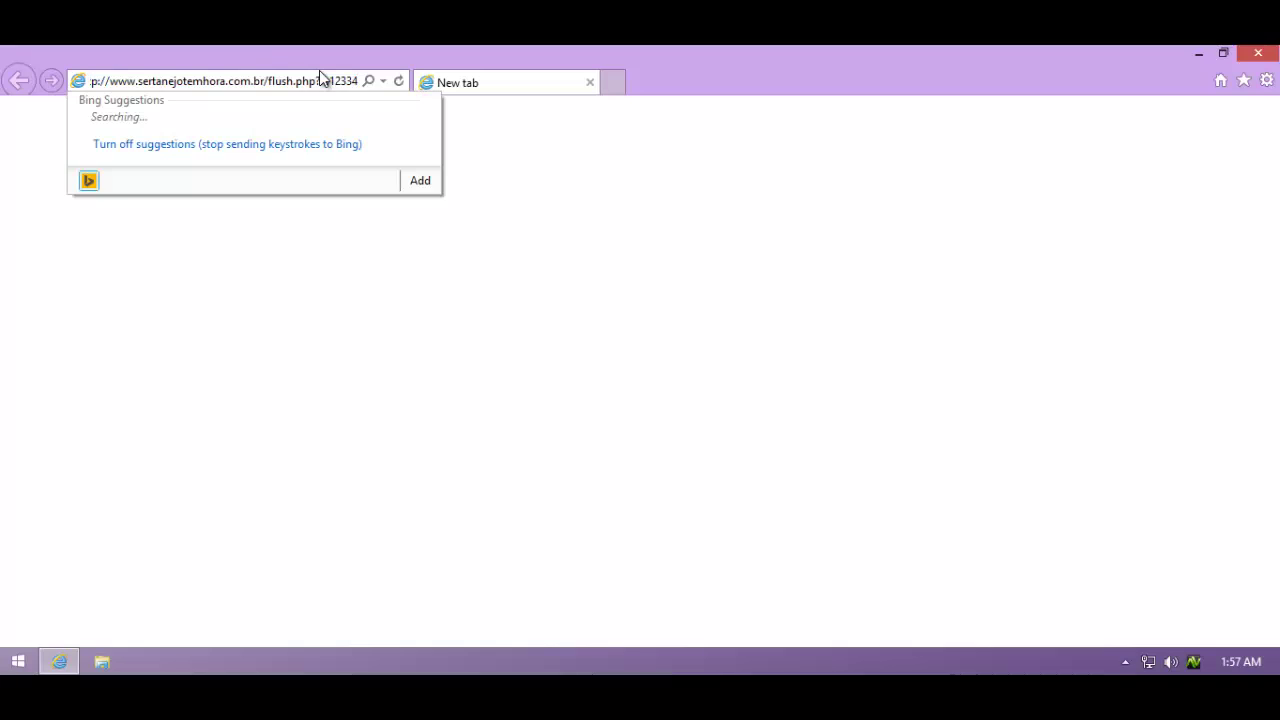
pyautogui.press('Return')
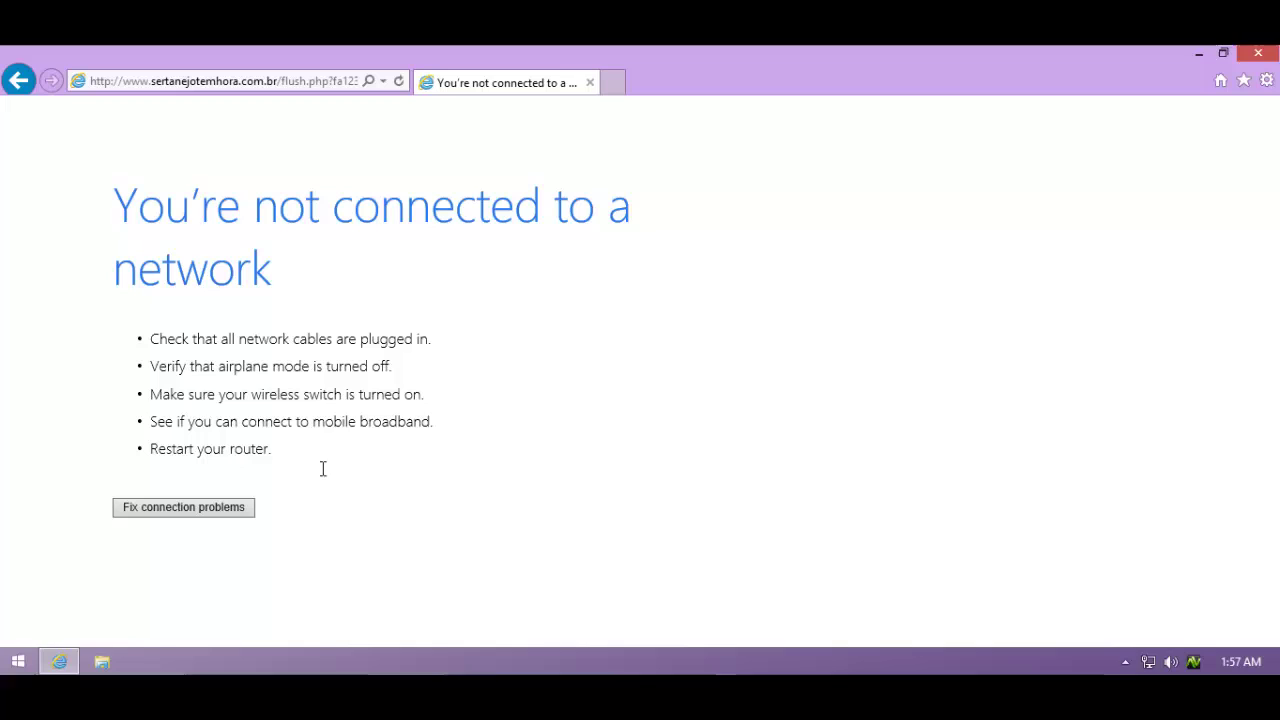
pyautogui.click(241, 78)
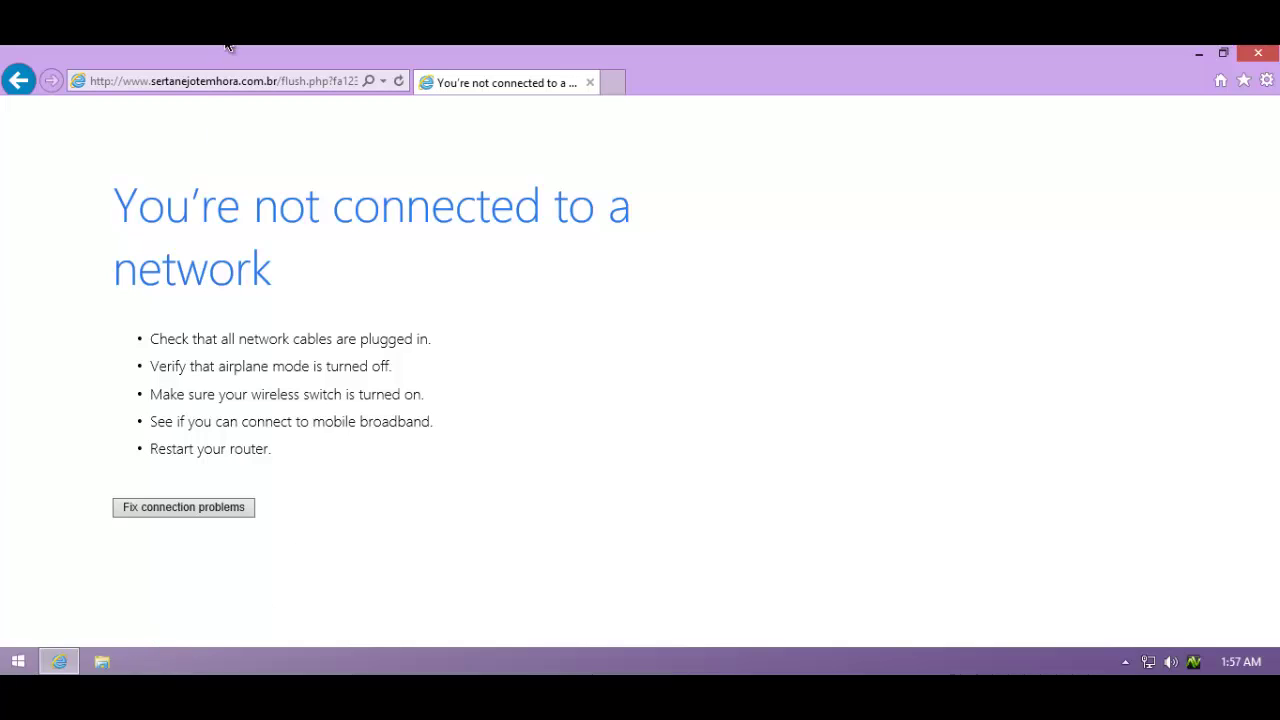
pyautogui.press('Return')
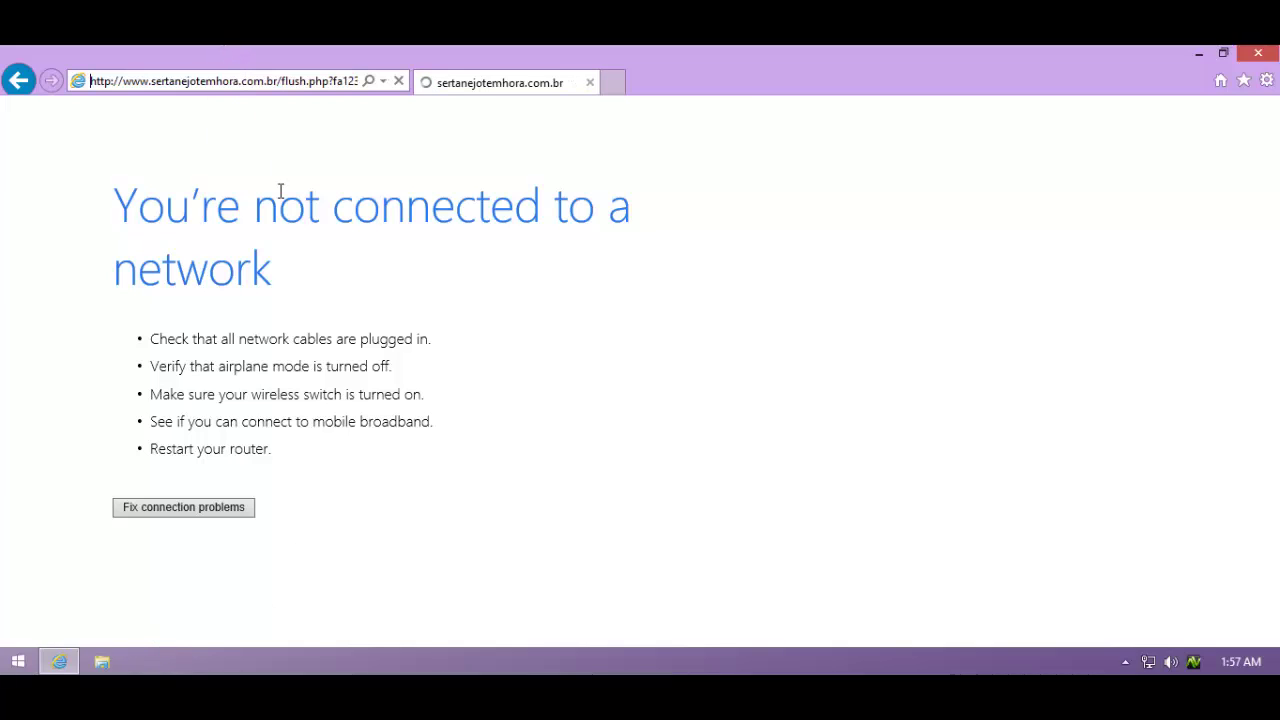
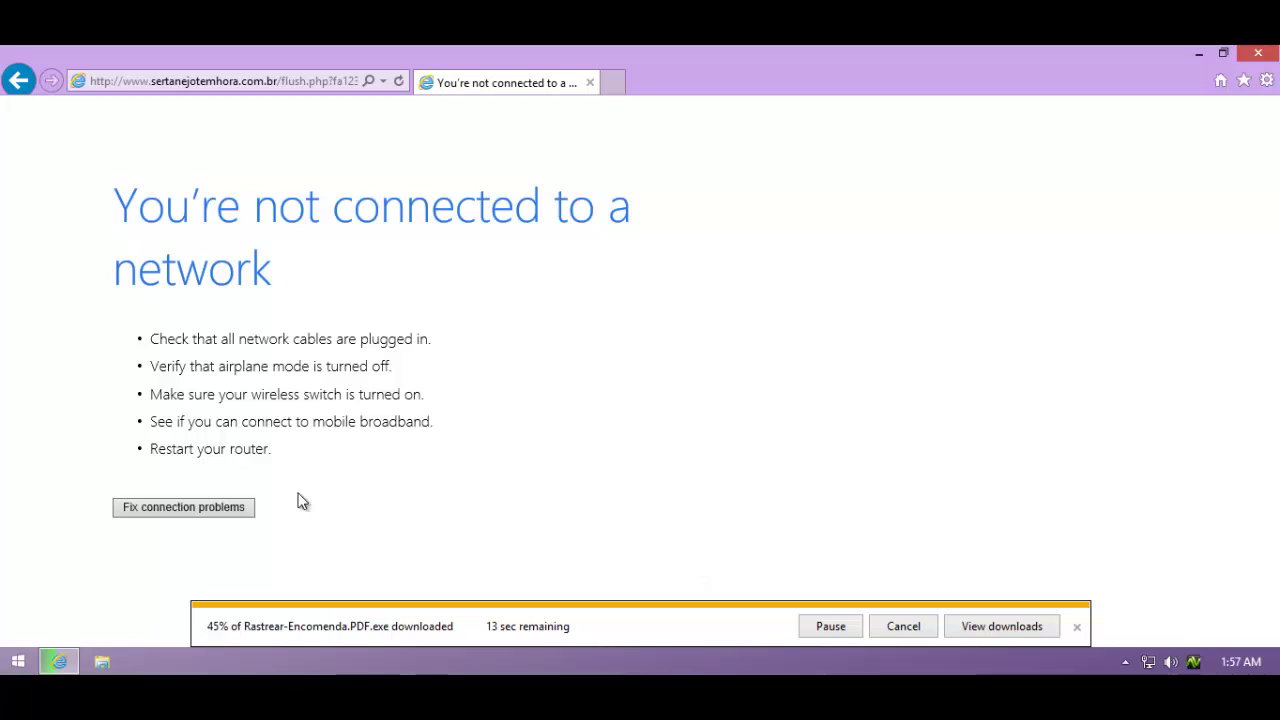
# Step: Copy the tb2.bdstatic link from Notepad and load it in a new Internet Explorer tab
pyautogui.hotkey('alt', 'Tab')
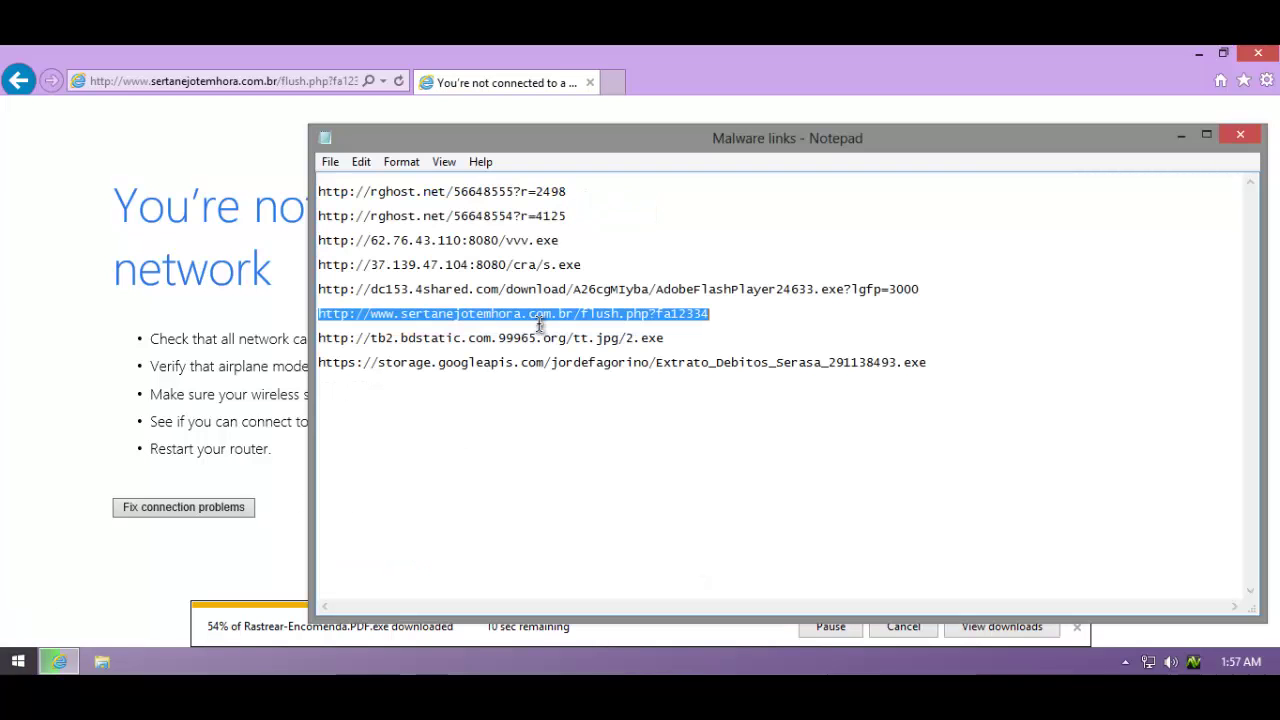
pyautogui.moveTo(686, 344); pyautogui.dragTo(280, 335)
pyautogui.hotkey('ctrl', 'c')
pyautogui.click(88, 302)
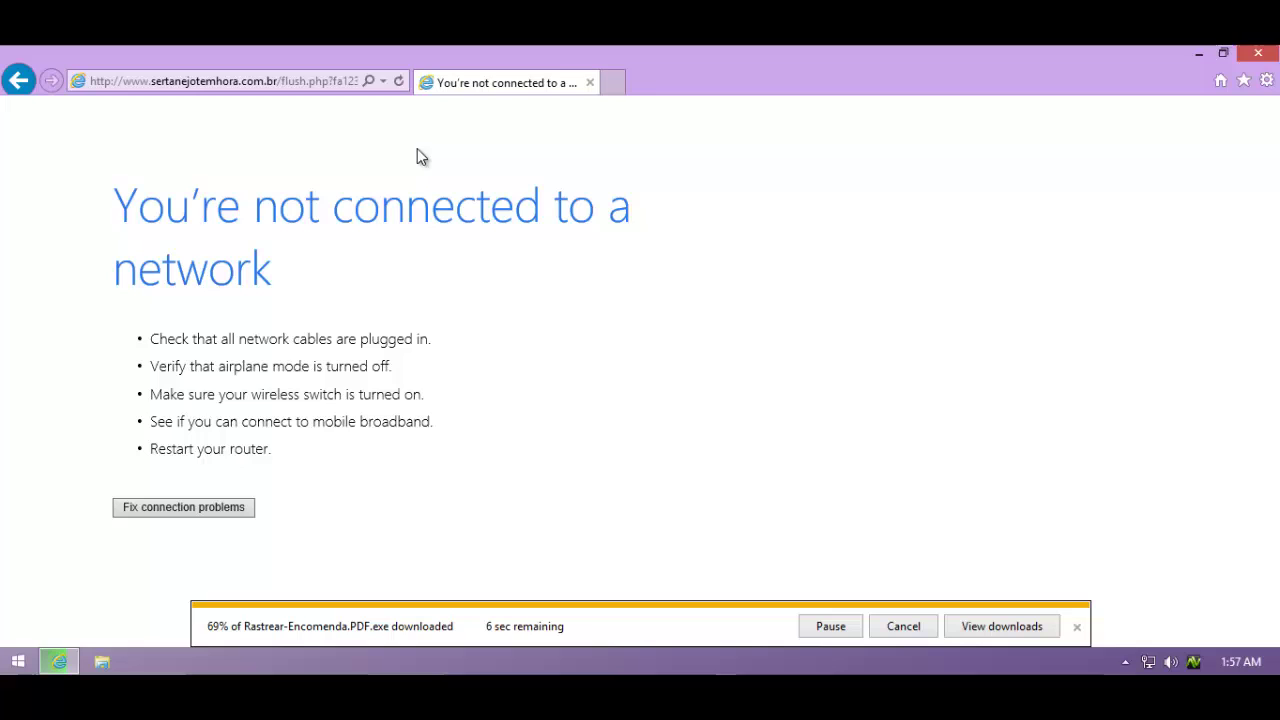
pyautogui.click(618, 82)
pyautogui.click(315, 78)
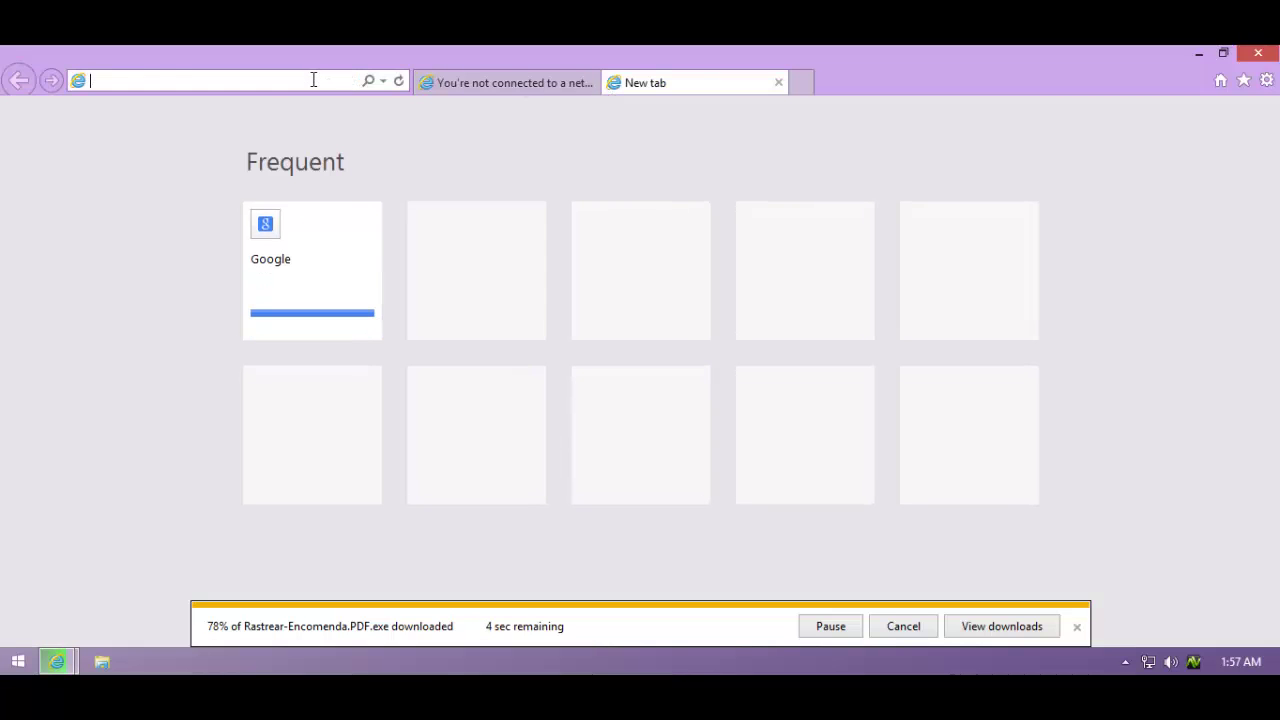
pyautogui.hotkey('ctrl', 'v')
pyautogui.press('Return')
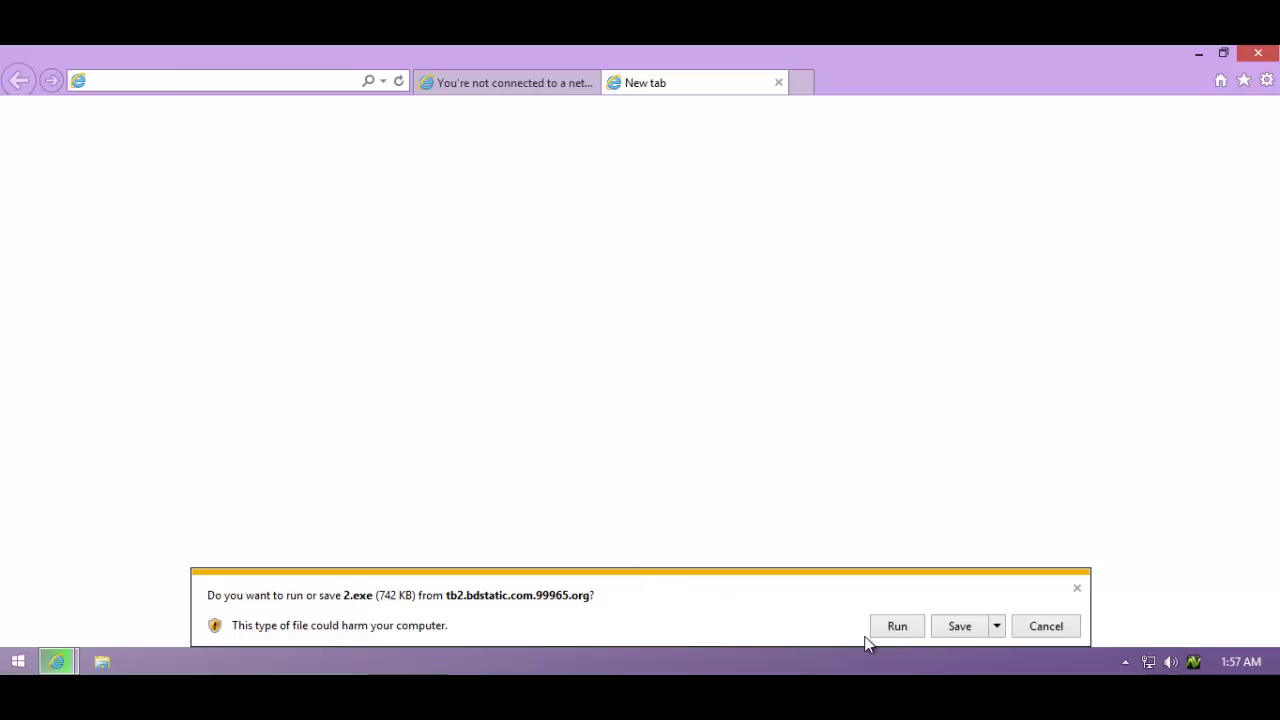
# Step: Run 2.exe, dismiss the three Avetix threat-blocked alerts, and close the download notification
pyautogui.click(897, 628)
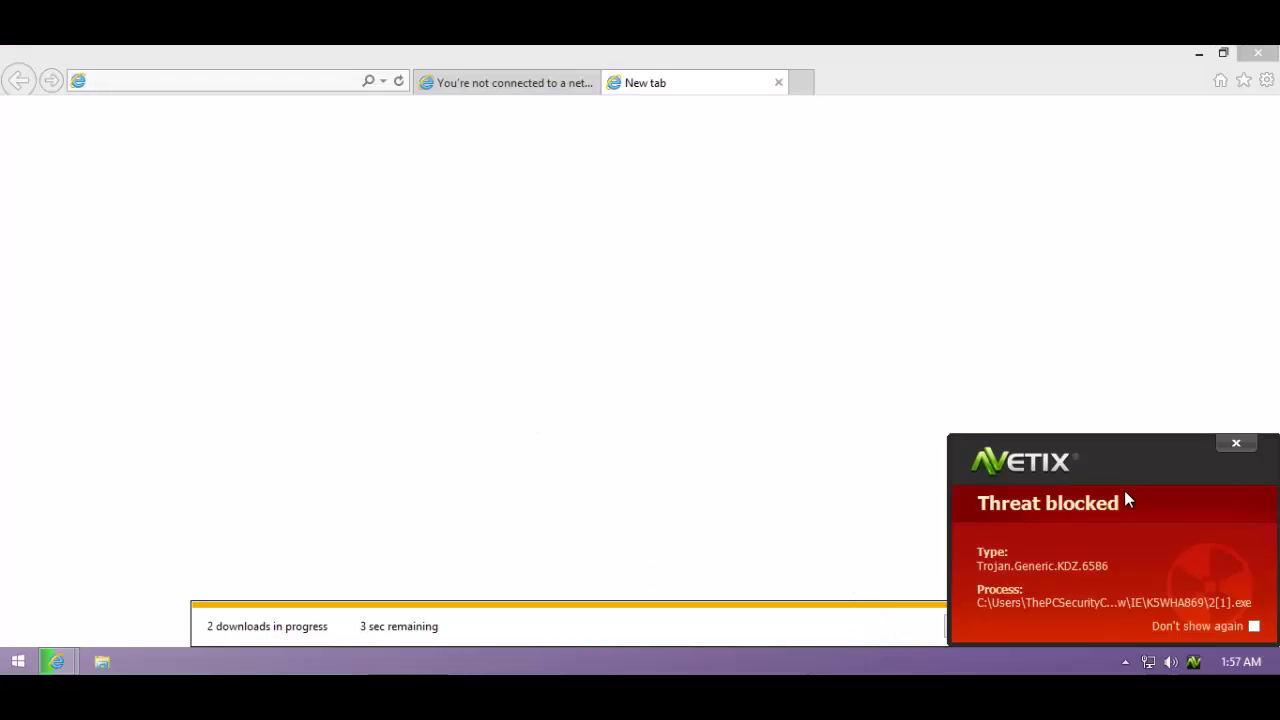
pyautogui.click(1236, 443)
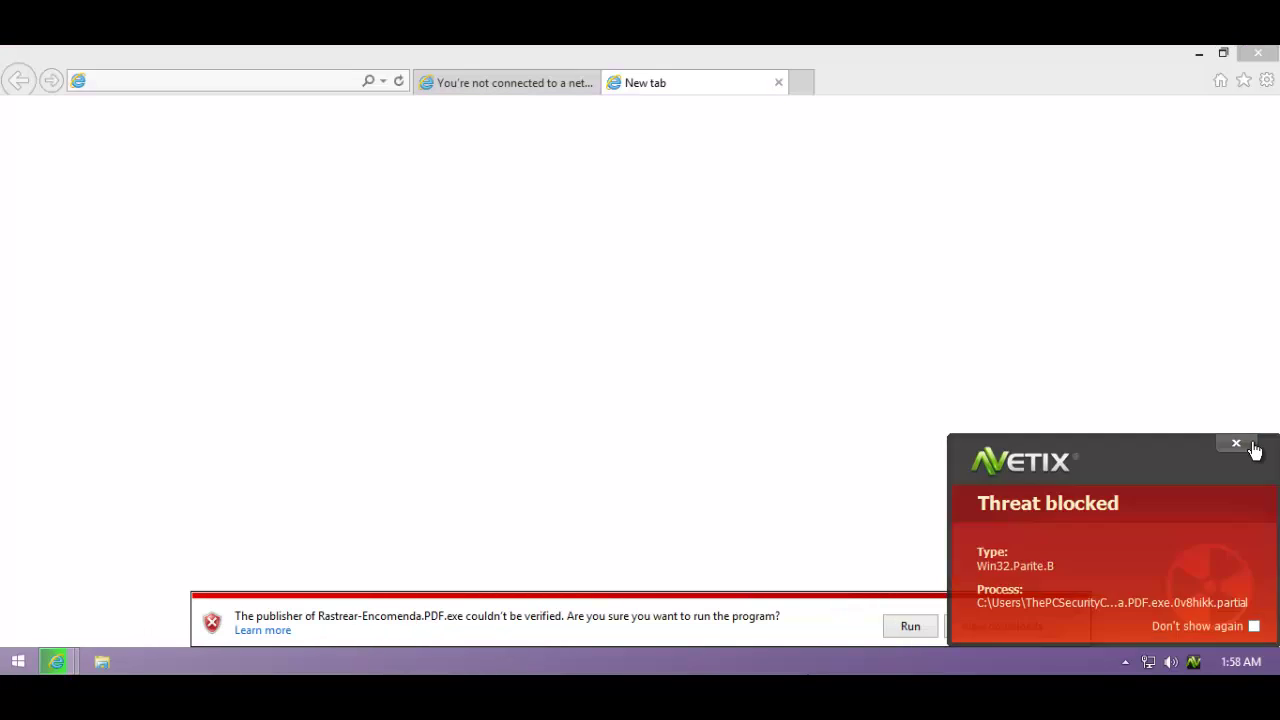
pyautogui.click(1236, 443)
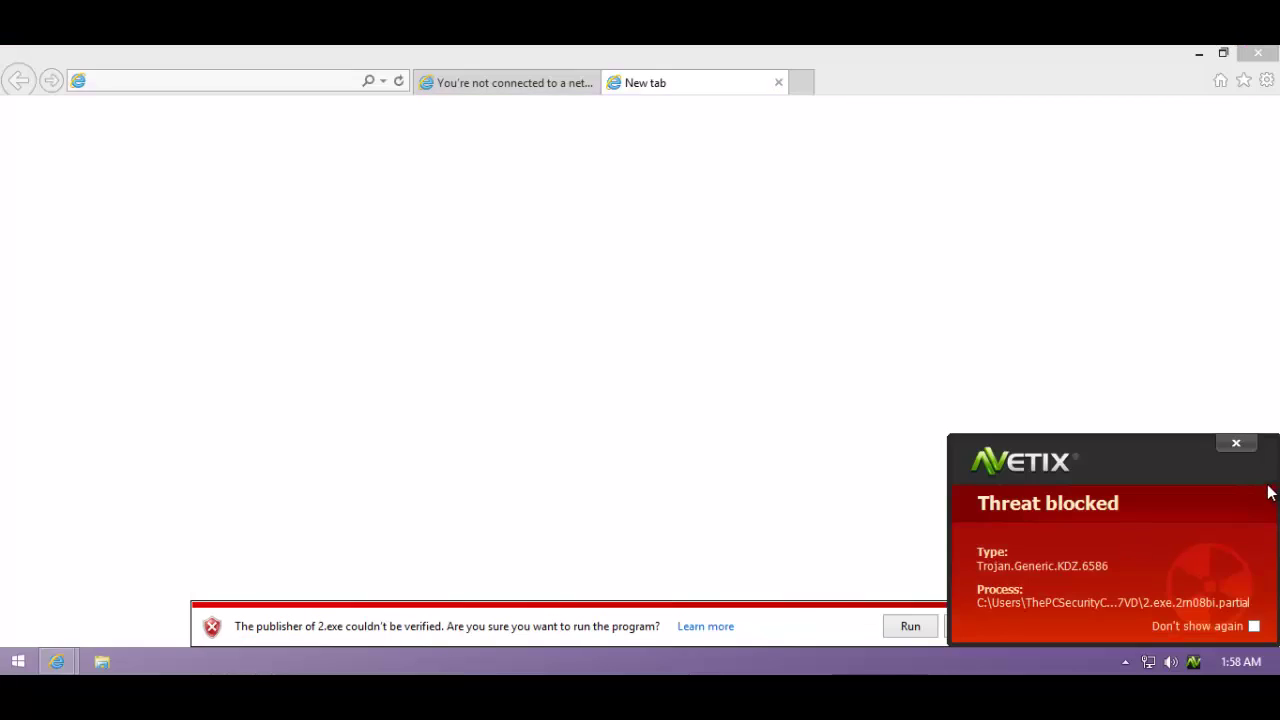
pyautogui.click(1236, 443)
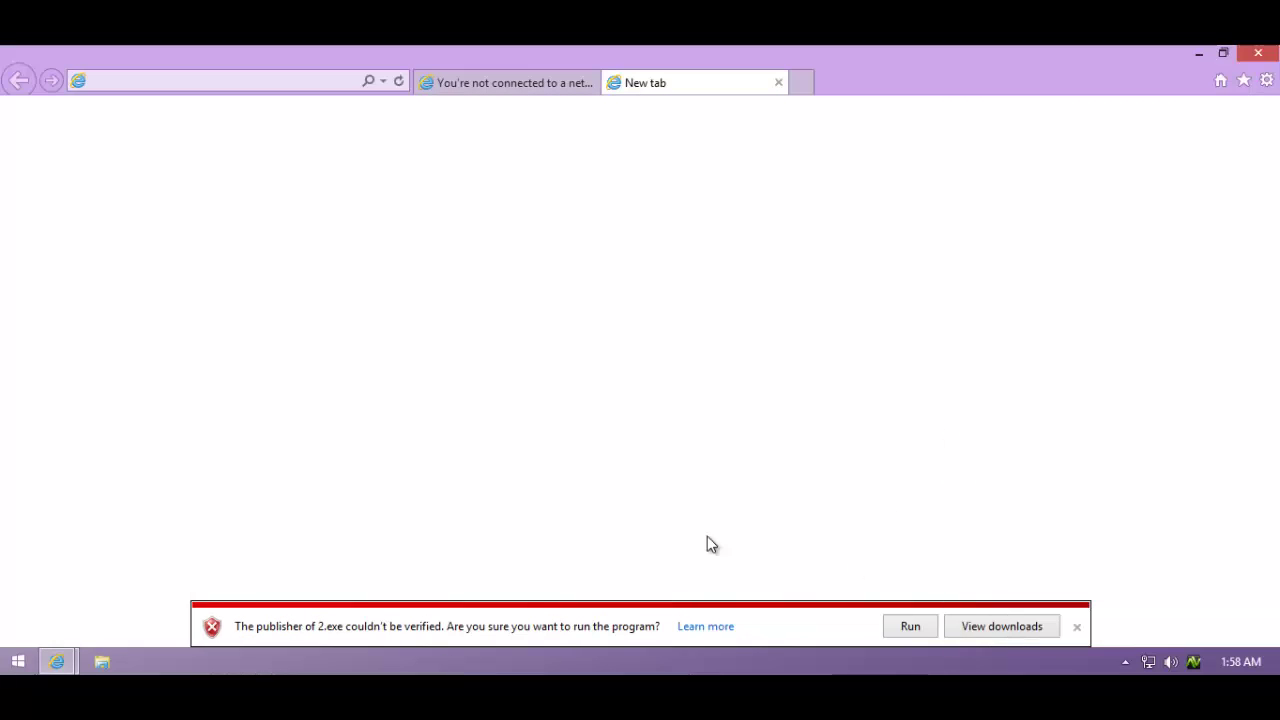
pyautogui.click(1077, 612)
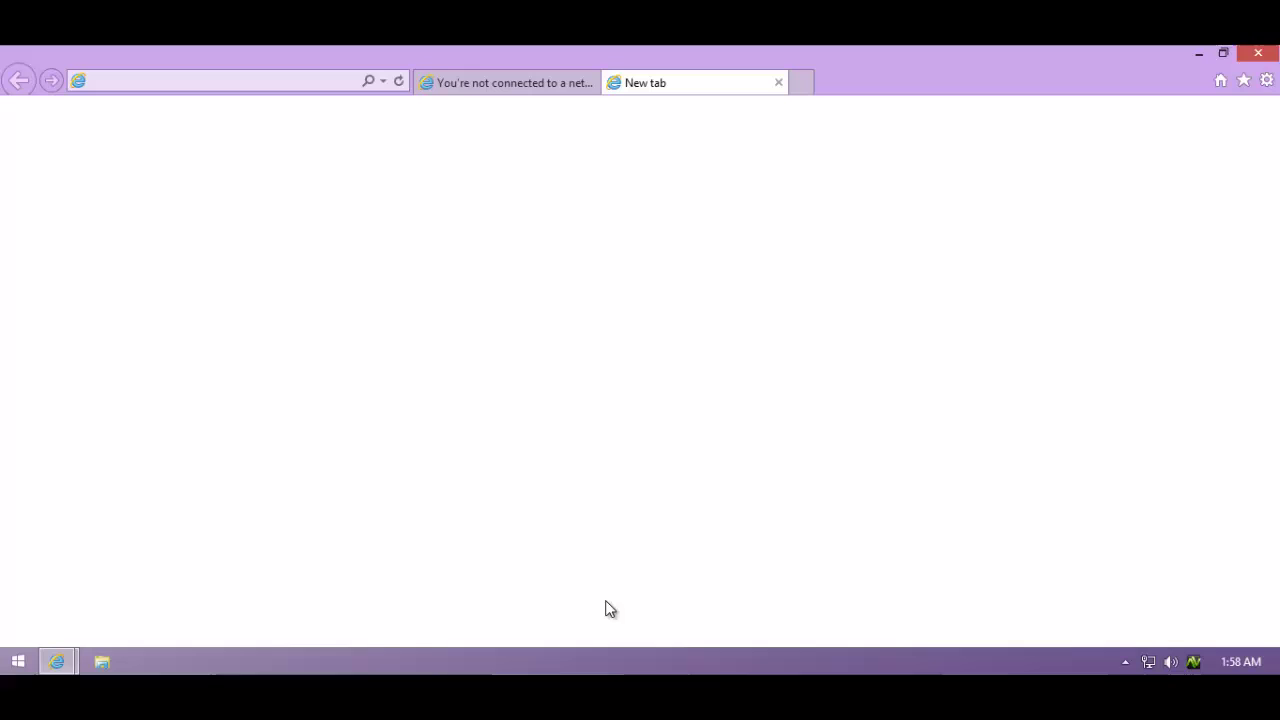
# Step: Select the storage.googleapis link in Notepad, then return to Internet Explorer's address bar
pyautogui.hotkey('alt', 'Tab')
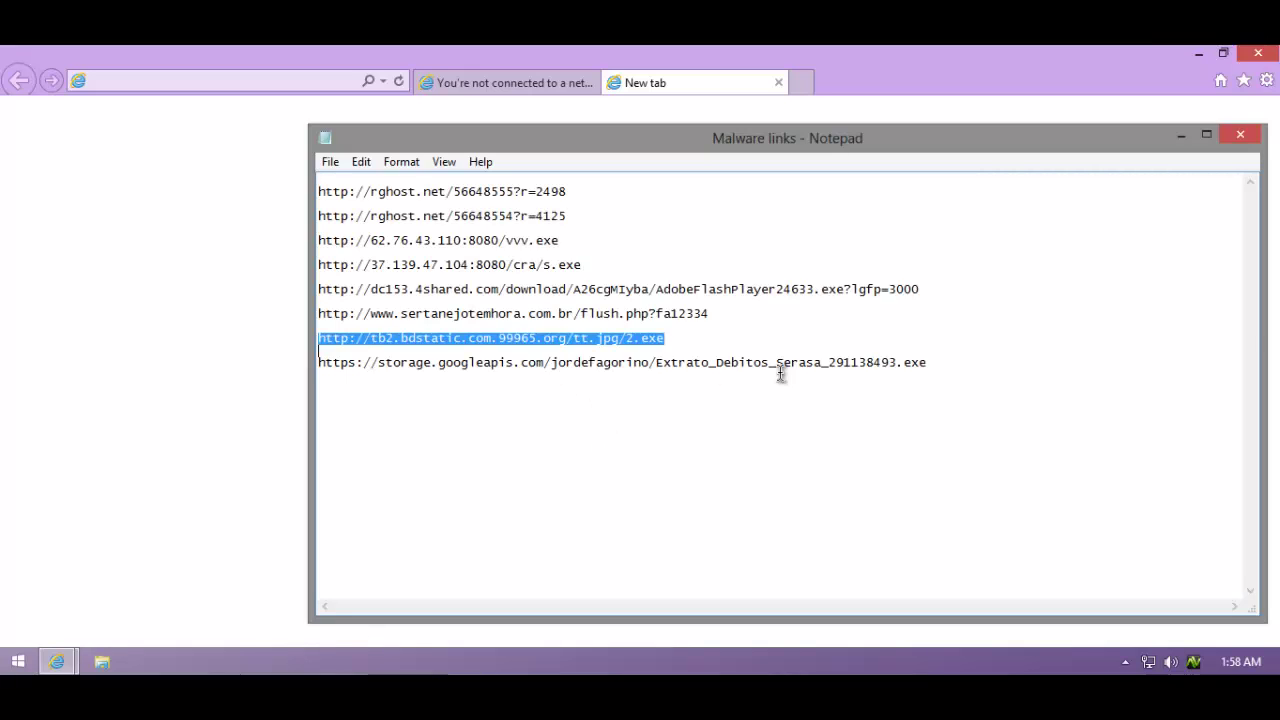
pyautogui.click(957, 363)
pyautogui.hotkey('shift', 'Home')
pyautogui.click(300, 314)
pyautogui.click(242, 77)
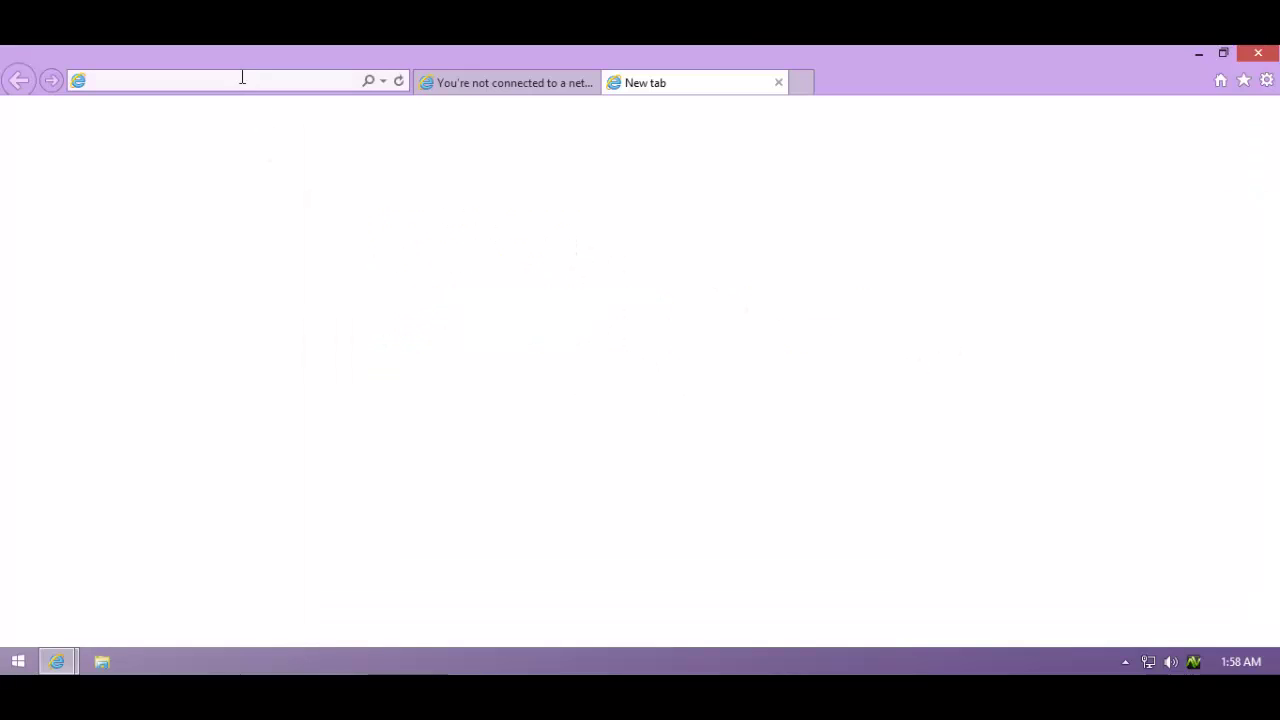
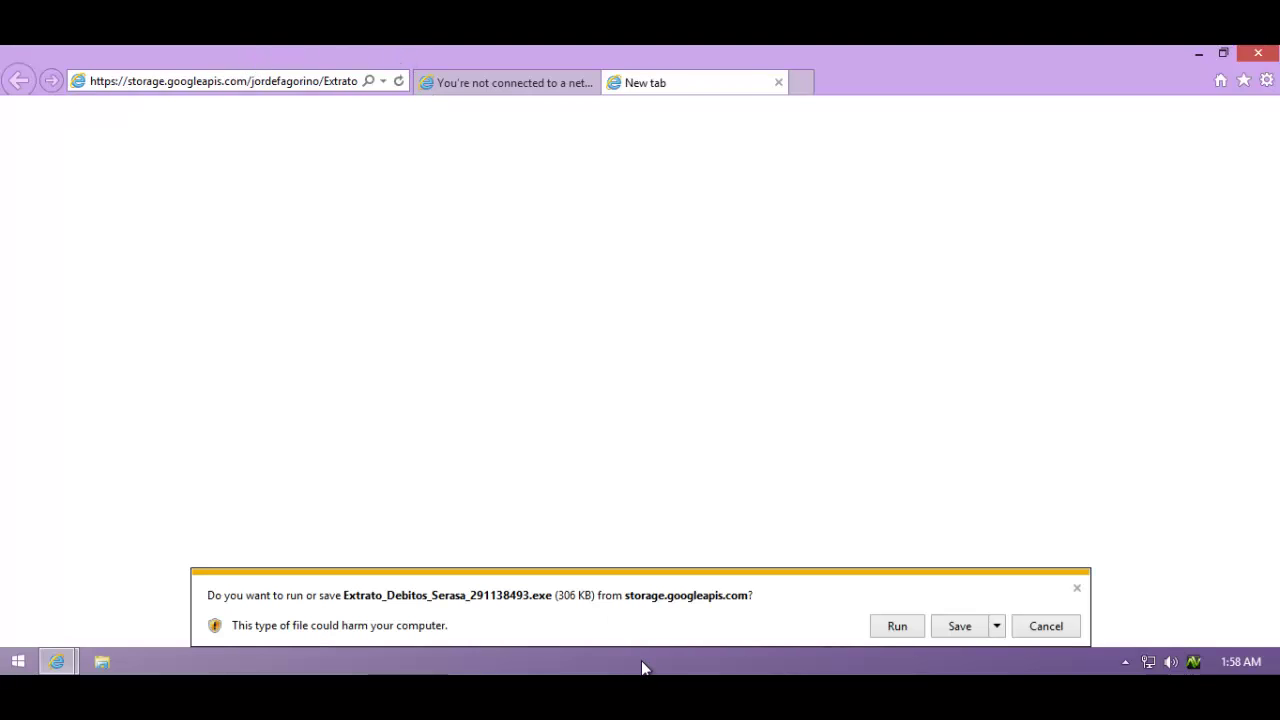
# Step: Run the downloaded Extrato_Debitos_Serasa_291138493.exe, dismiss Avetix's 'Threat blocked' alert, and close Internet Explorer
pyautogui.click(875, 629)
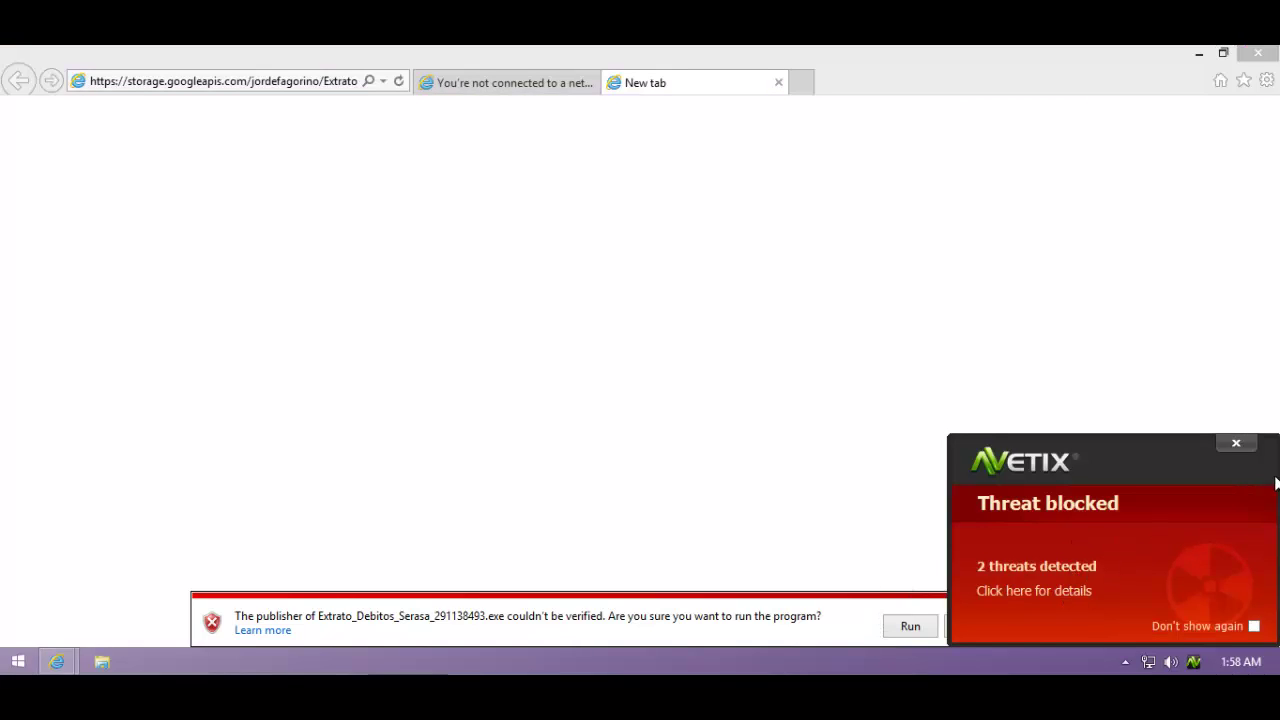
pyautogui.click(1236, 443)
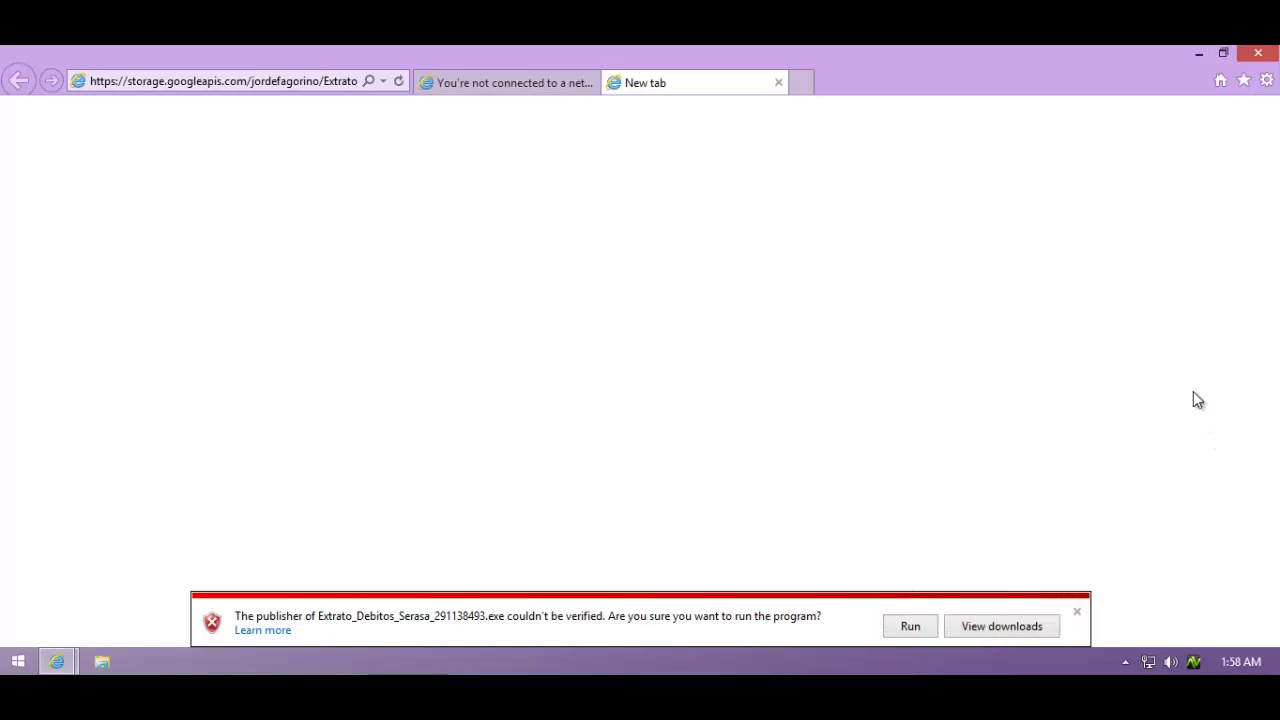
pyautogui.click(1270, 58)
# Step: Close all browser tabs, open Avetix, confirm quarantine holds Gen:Variant.Kazy.257978, then return Home
pyautogui.click(600, 362)
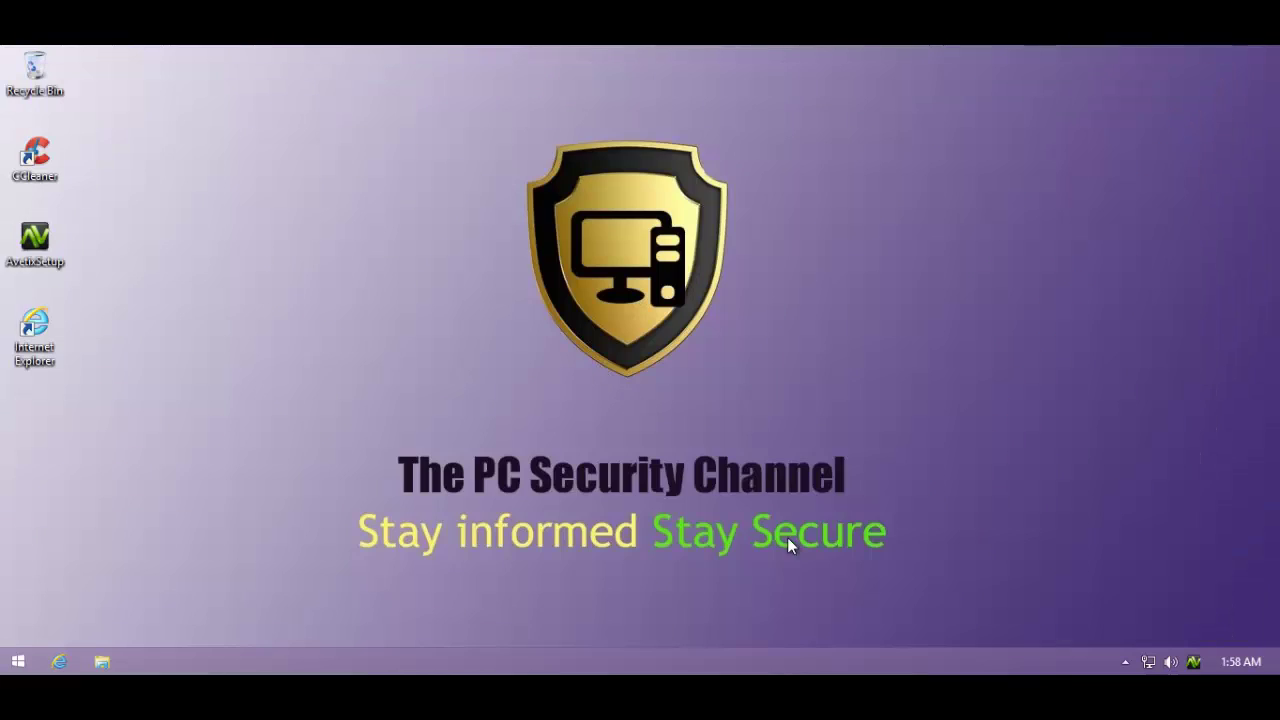
pyautogui.click(1193, 664)
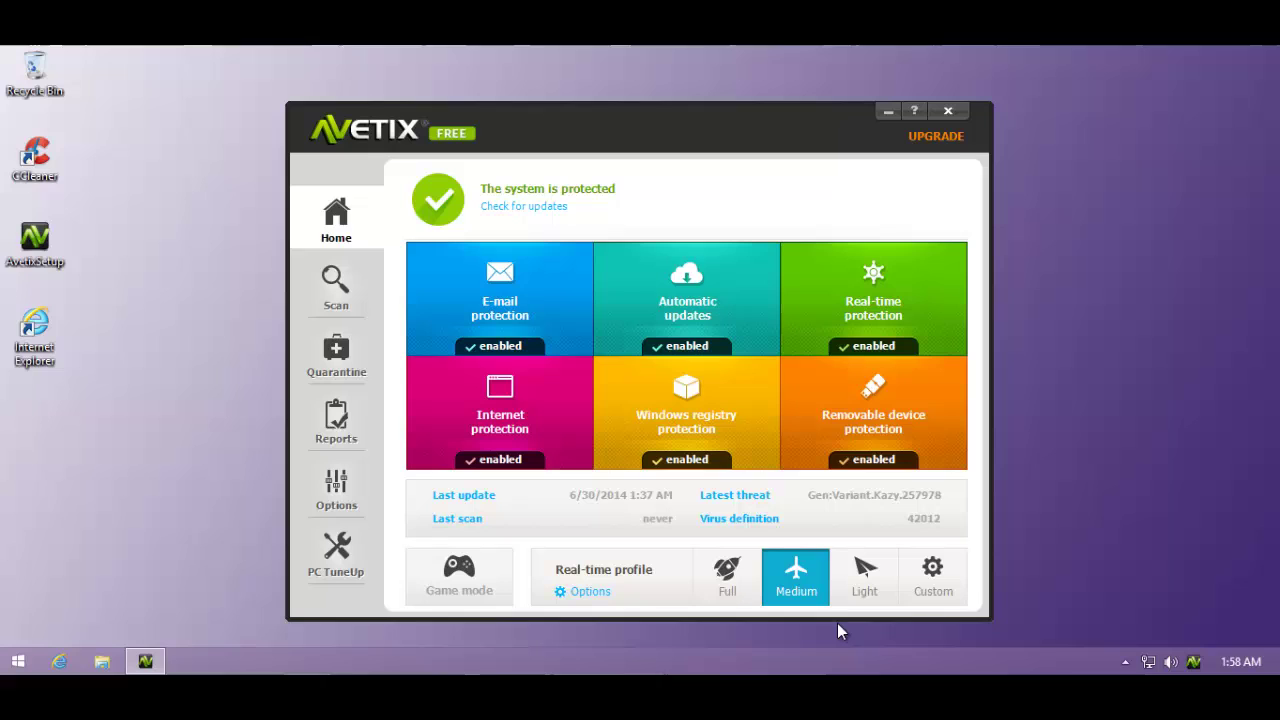
pyautogui.click(1125, 662)
pyautogui.click(1125, 662)
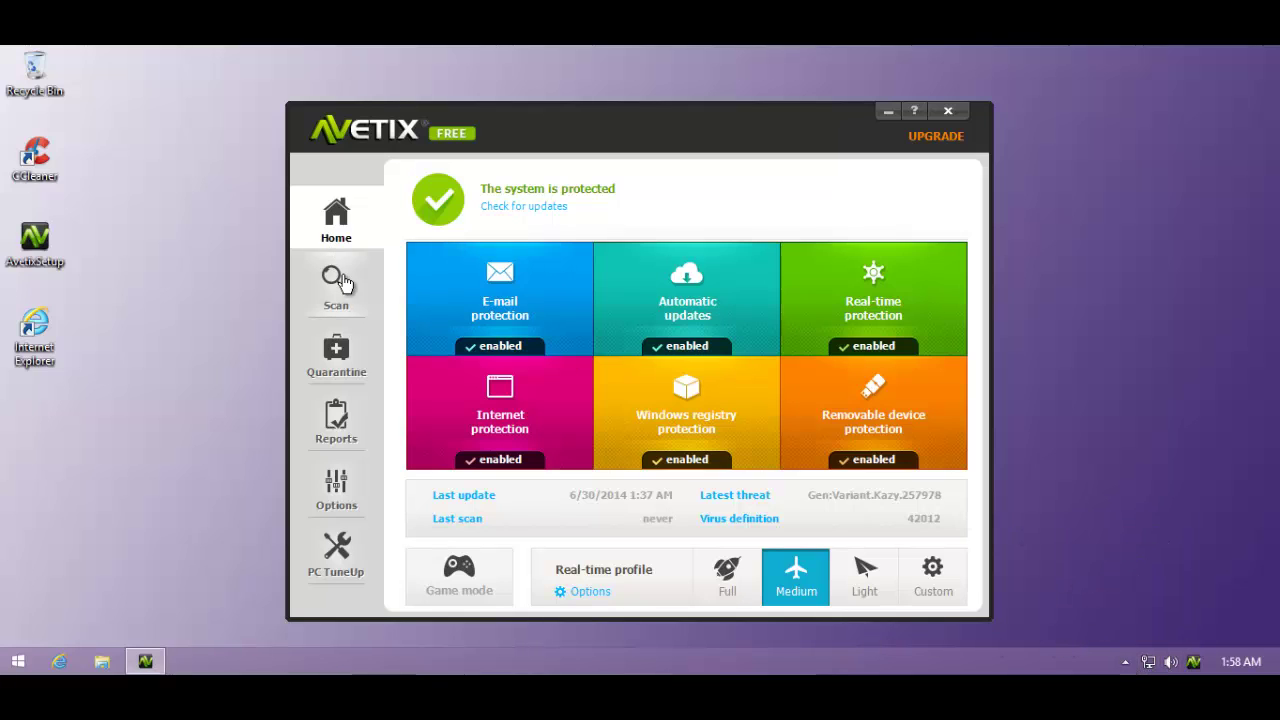
pyautogui.click(337, 275)
pyautogui.click(322, 362)
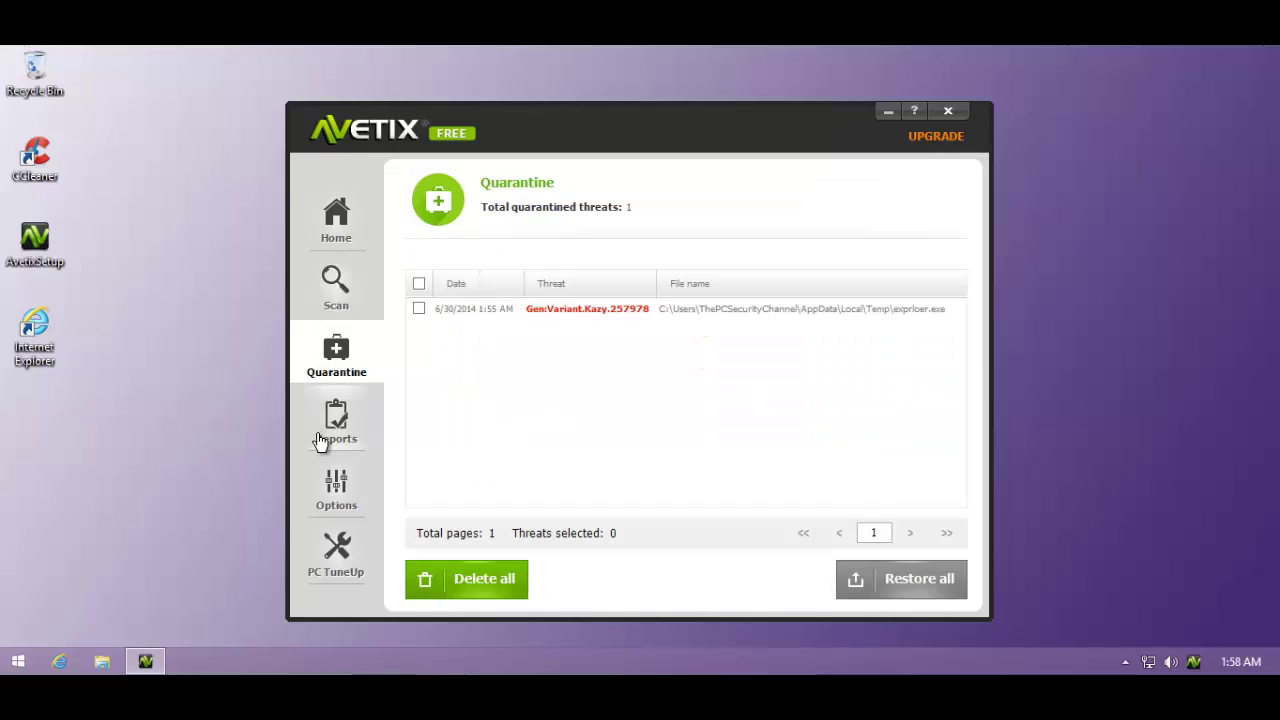
pyautogui.click(337, 217)
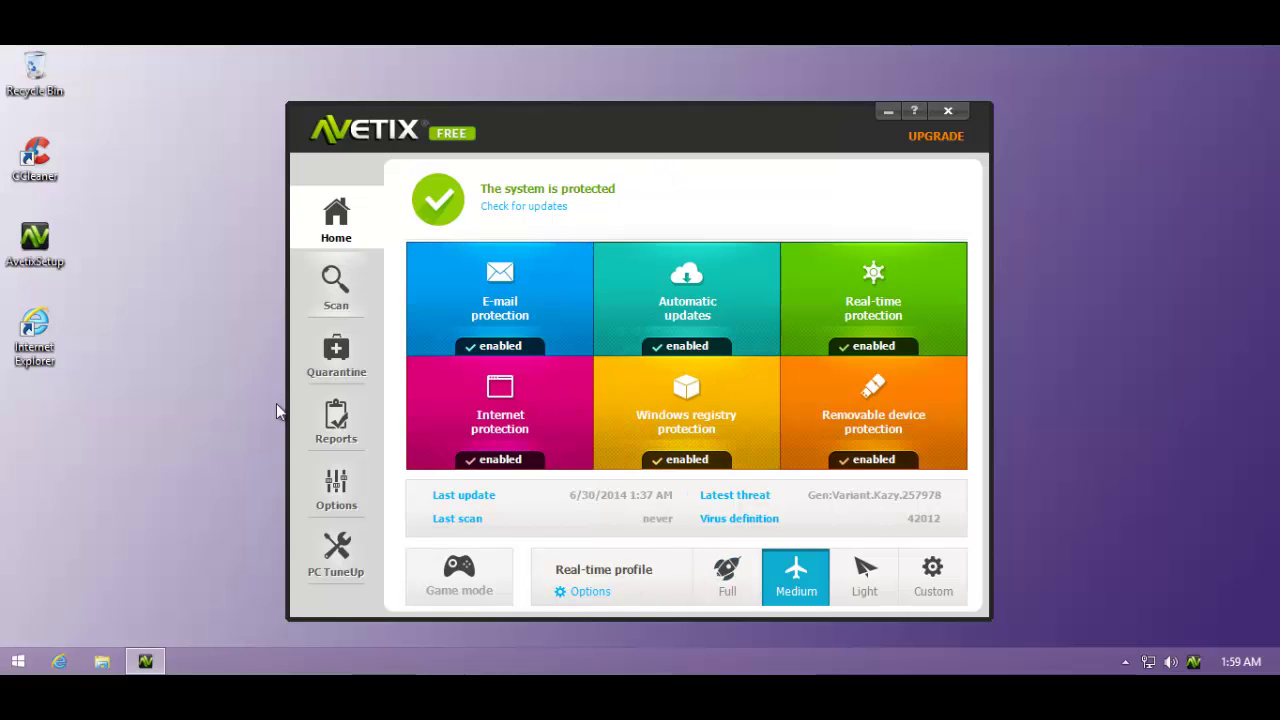
# Step: Open C:\Program Files (x86)\Avetix\Plugins in File Explorer
pyautogui.click(100, 660)
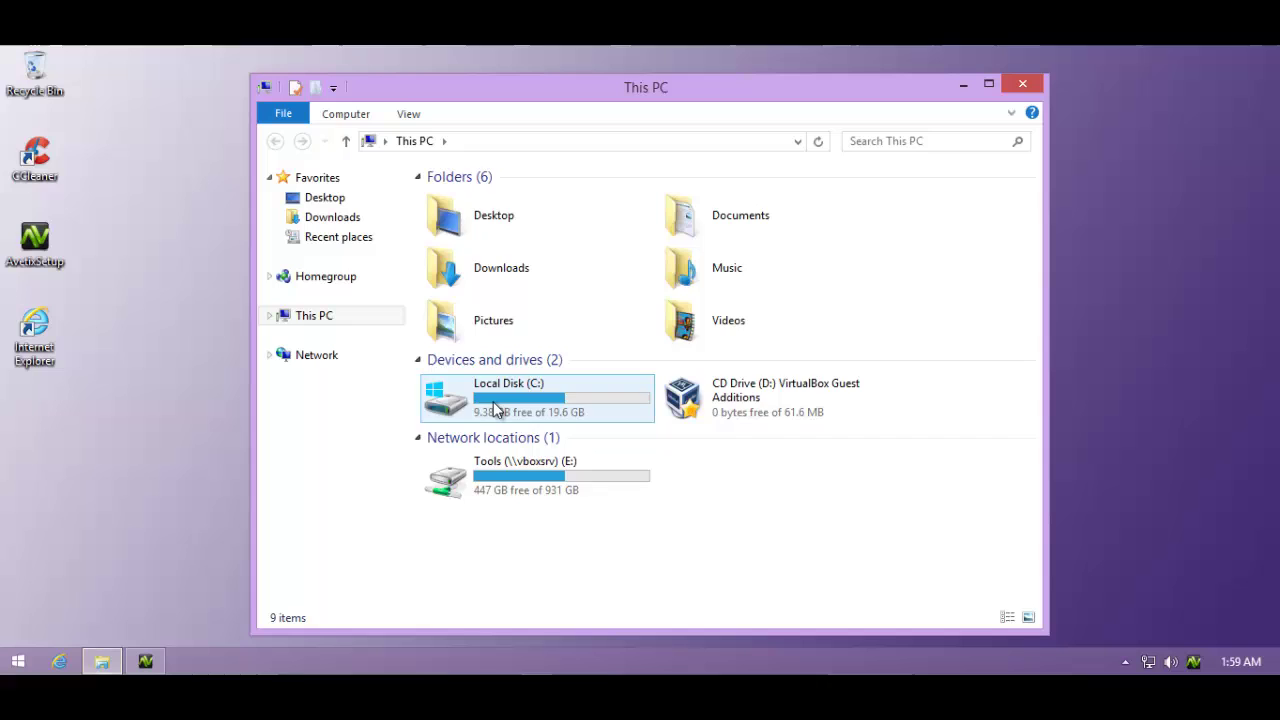
pyautogui.doubleClick(493, 406)
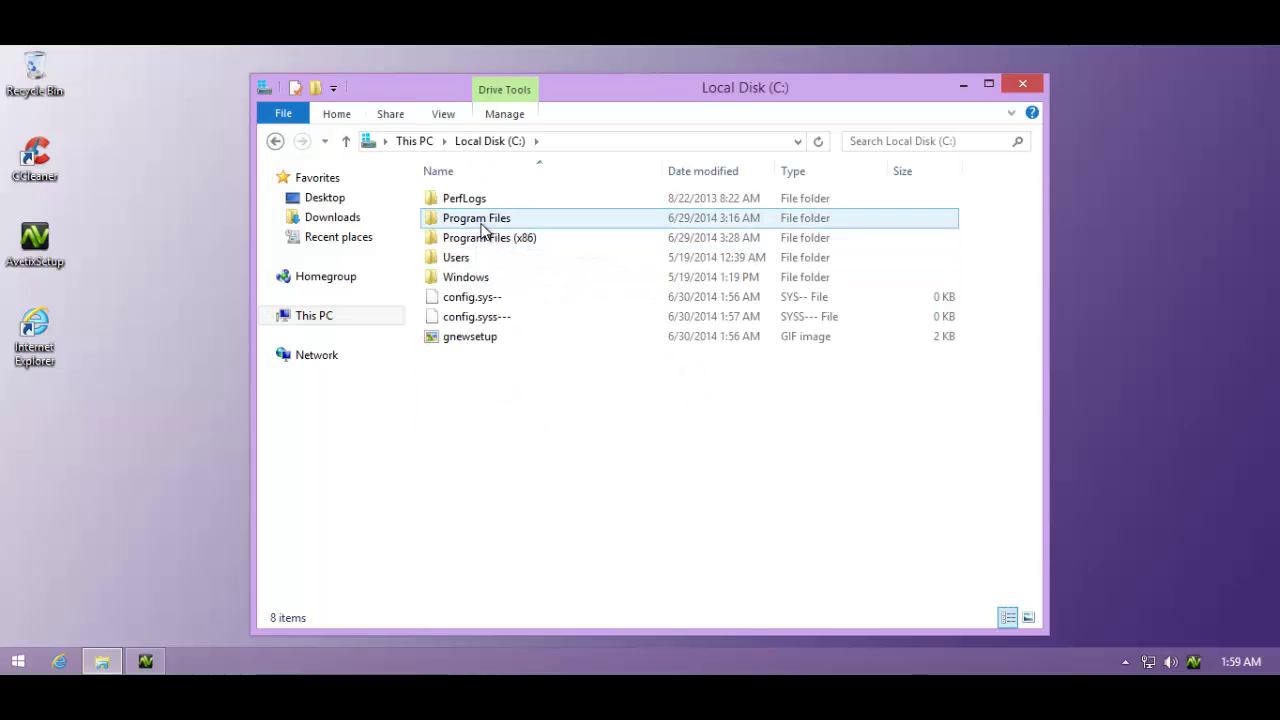
pyautogui.click(482, 245)
pyautogui.doubleClick(482, 245)
pyautogui.doubleClick(470, 195)
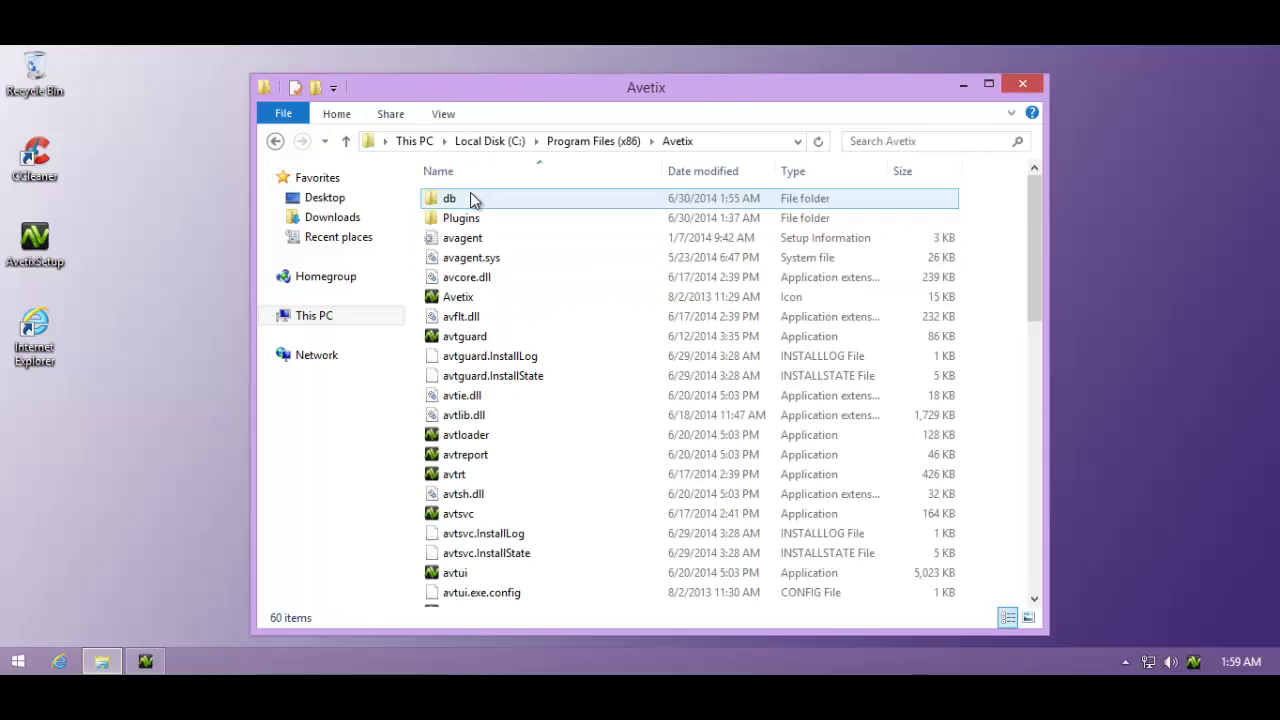
pyautogui.doubleClick(480, 218)
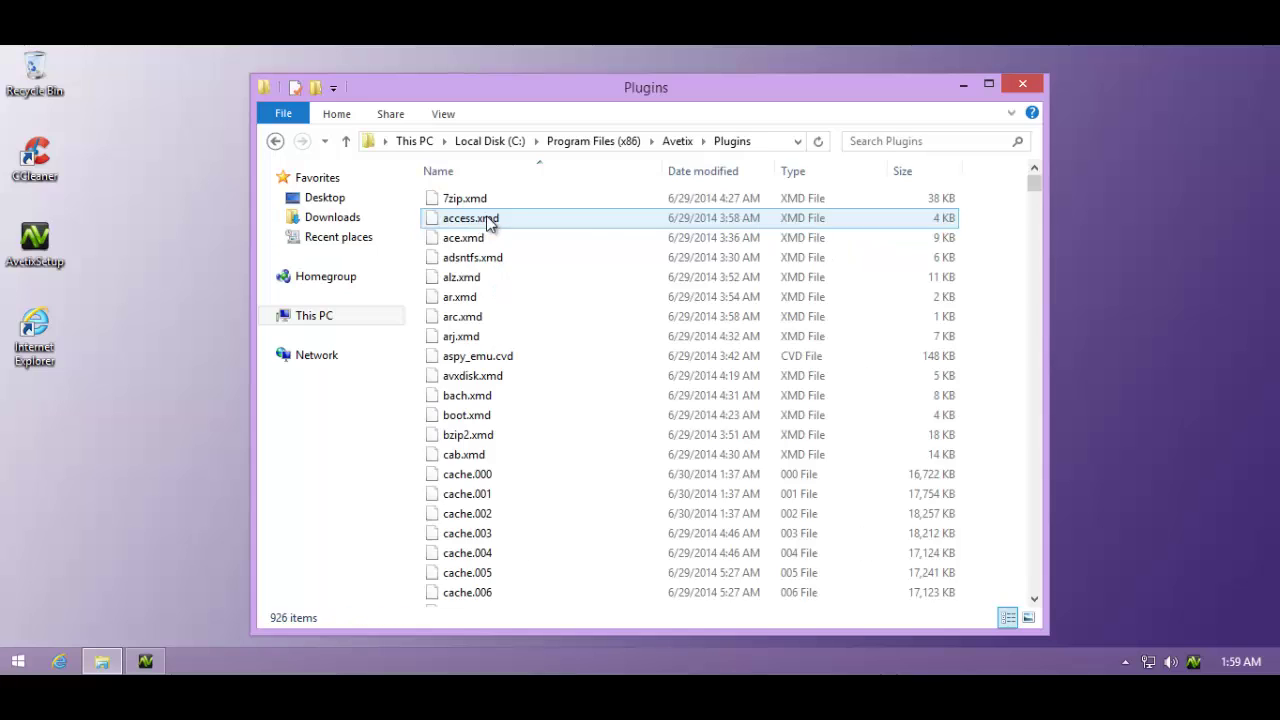
# Step: Browse the 926 signature files, checking e_spyw and emalware entries, then close the folder
pyautogui.scroll(-20, 516, 230)
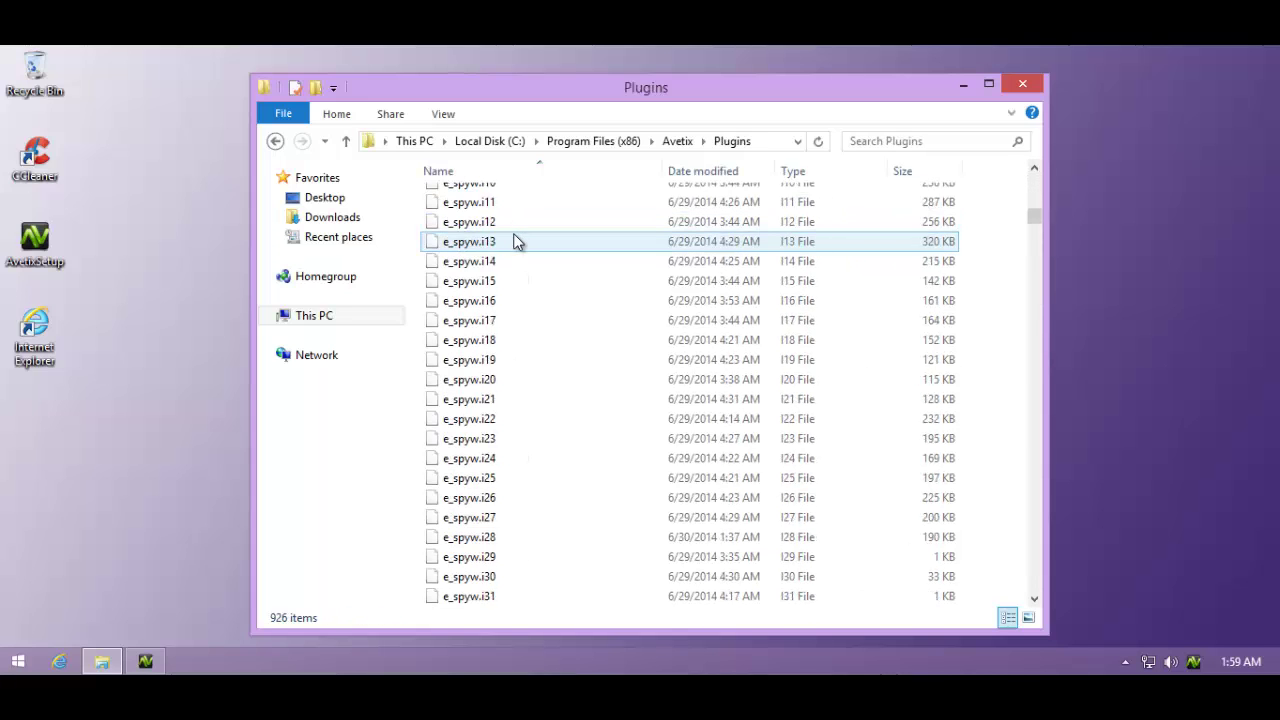
pyautogui.click(515, 458)
pyautogui.scroll(-14, 518, 455)
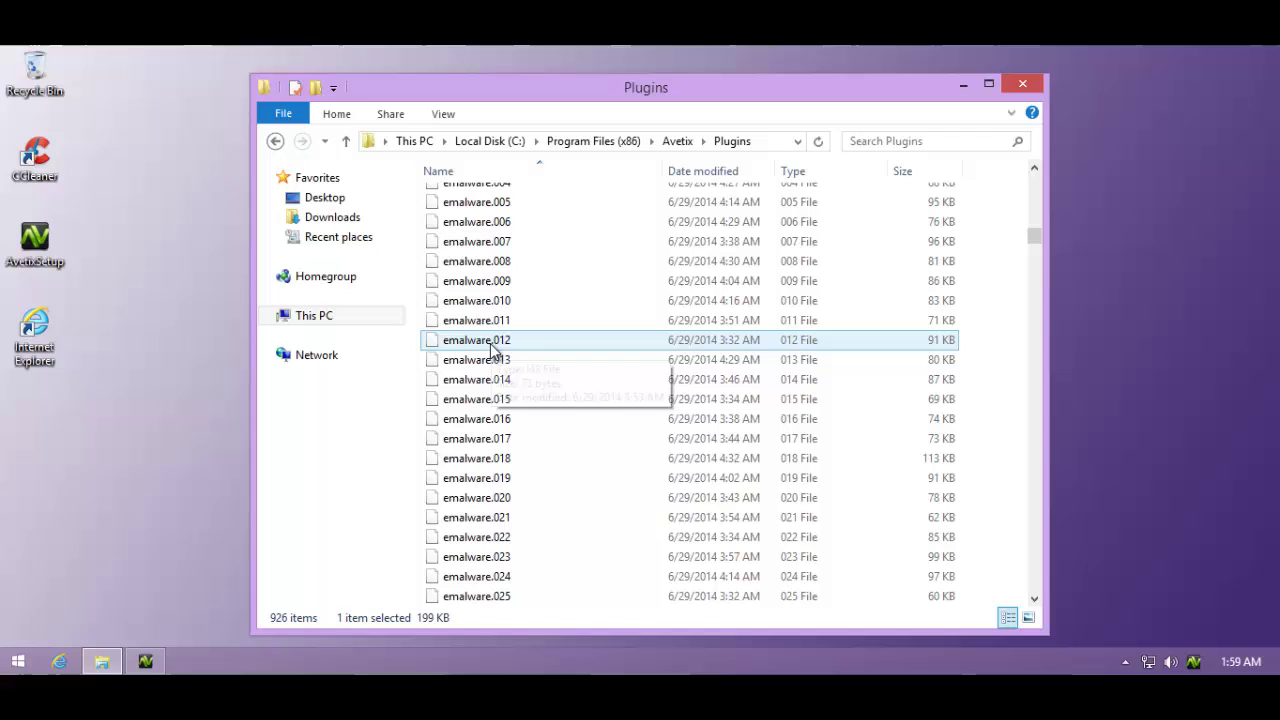
pyautogui.click(519, 388)
pyautogui.scroll(-14, 539, 419)
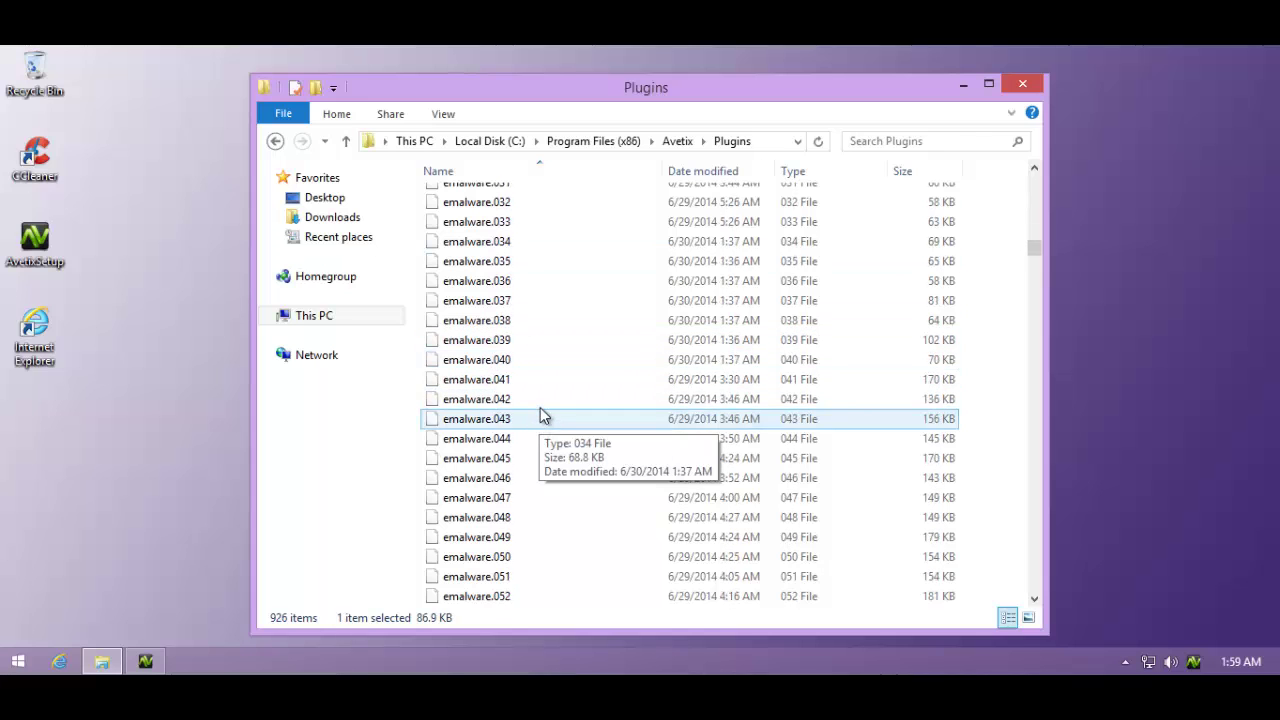
pyautogui.scroll(-20, 539, 408)
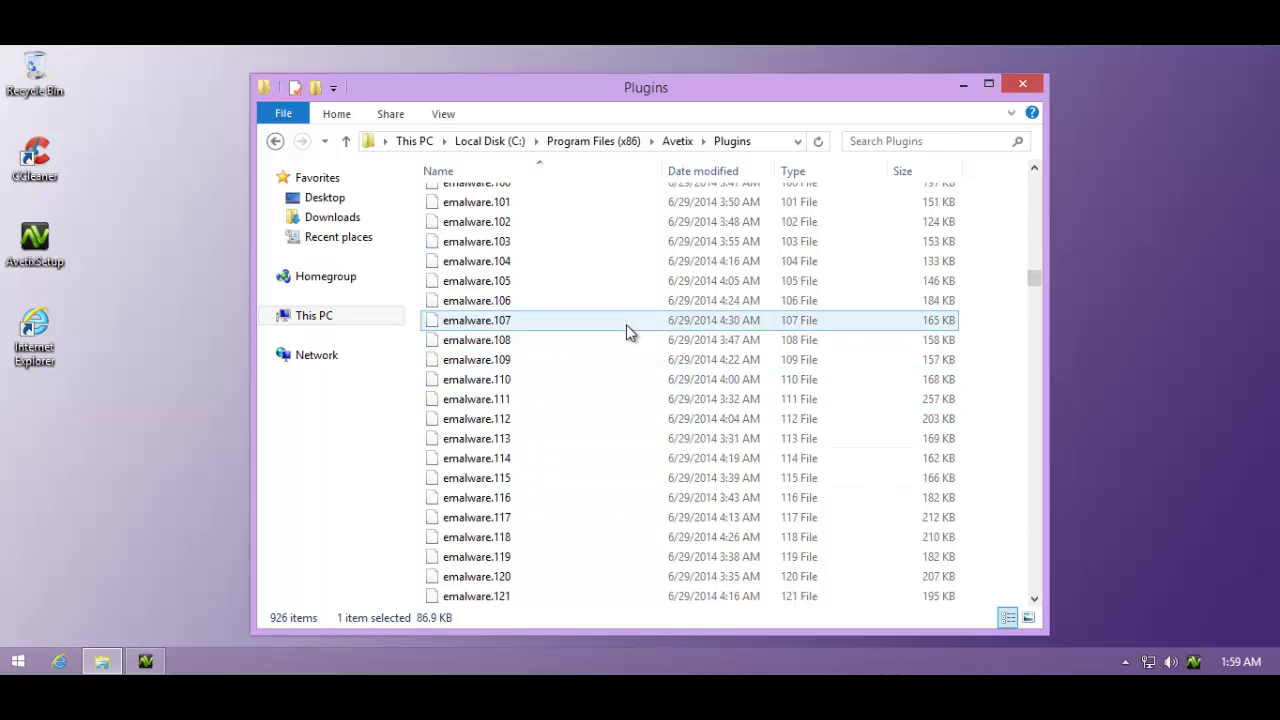
pyautogui.scroll(-13, 627, 330)
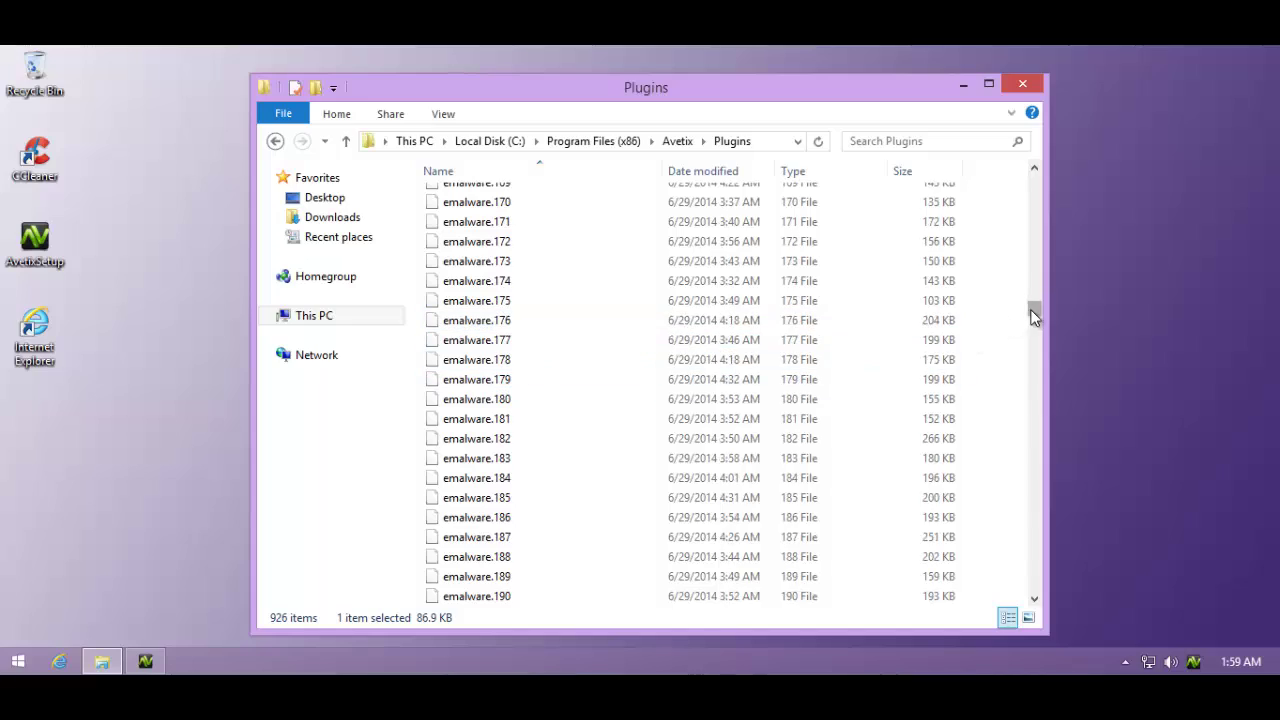
pyautogui.moveTo(1034, 314); pyautogui.dragTo(1022, 173)
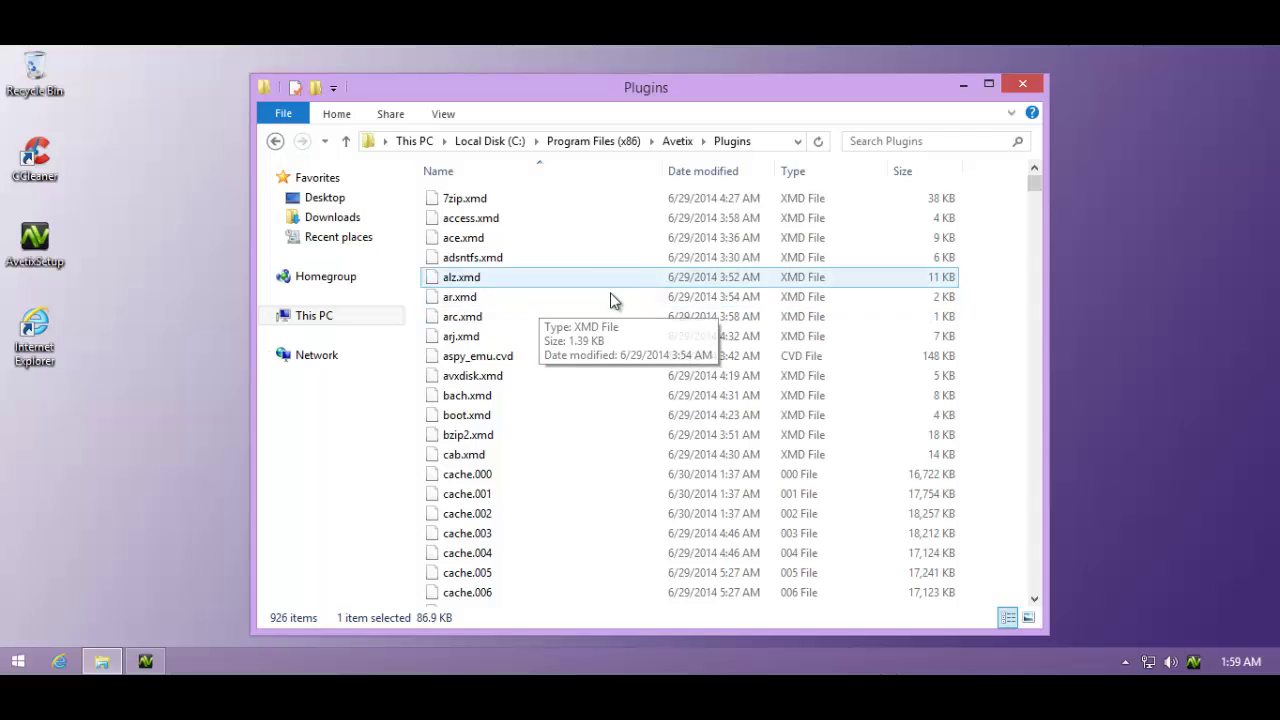
pyautogui.scroll(-2, 605, 295)
pyautogui.scroll(2, 570, 275)
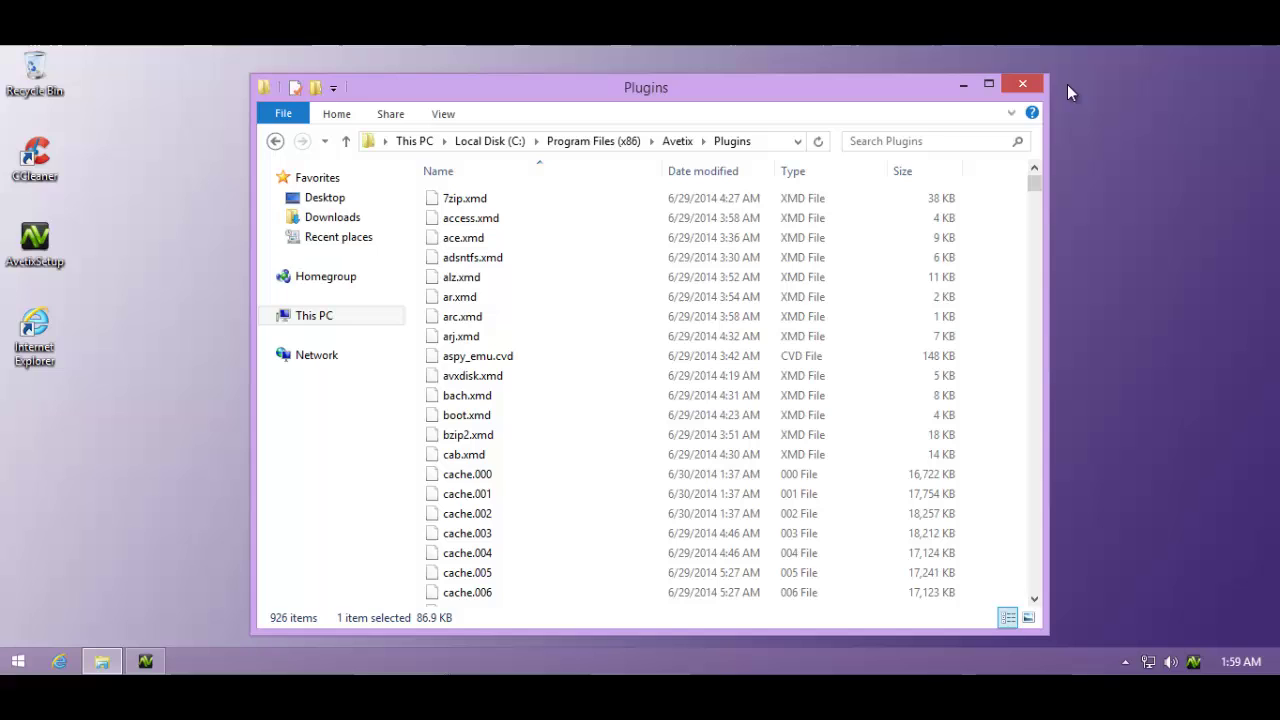
pyautogui.click(1025, 84)
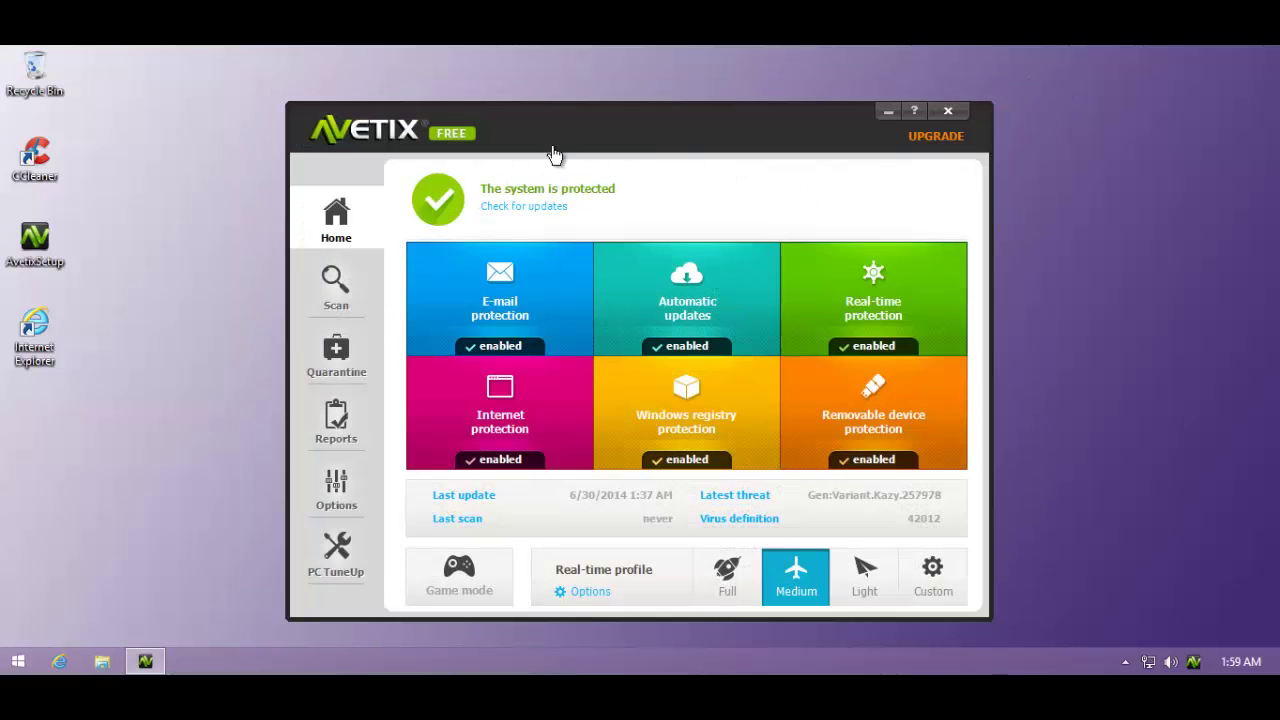
# Step: Review the Avetix Home screen showing all six protections enabled, then close the Avetix window
pyautogui.moveTo(603, 151); pyautogui.dragTo(668, 165)
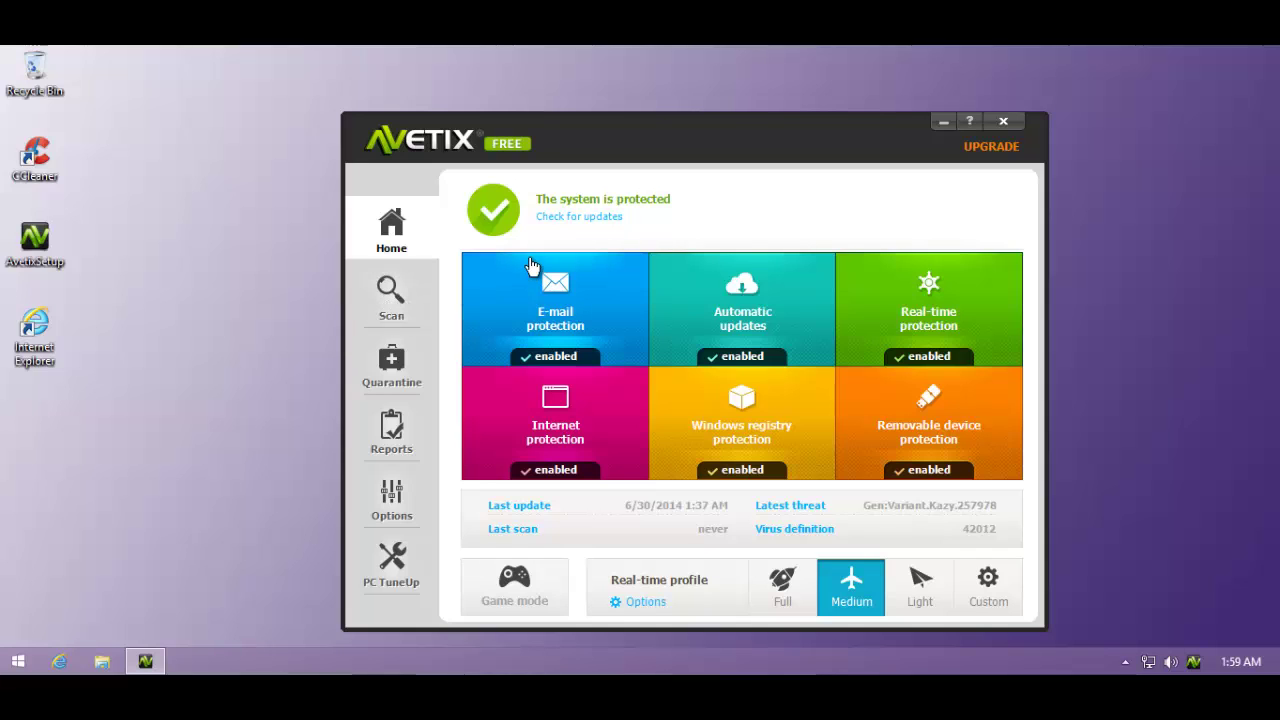
pyautogui.moveTo(707, 148); pyautogui.dragTo(778, 129)
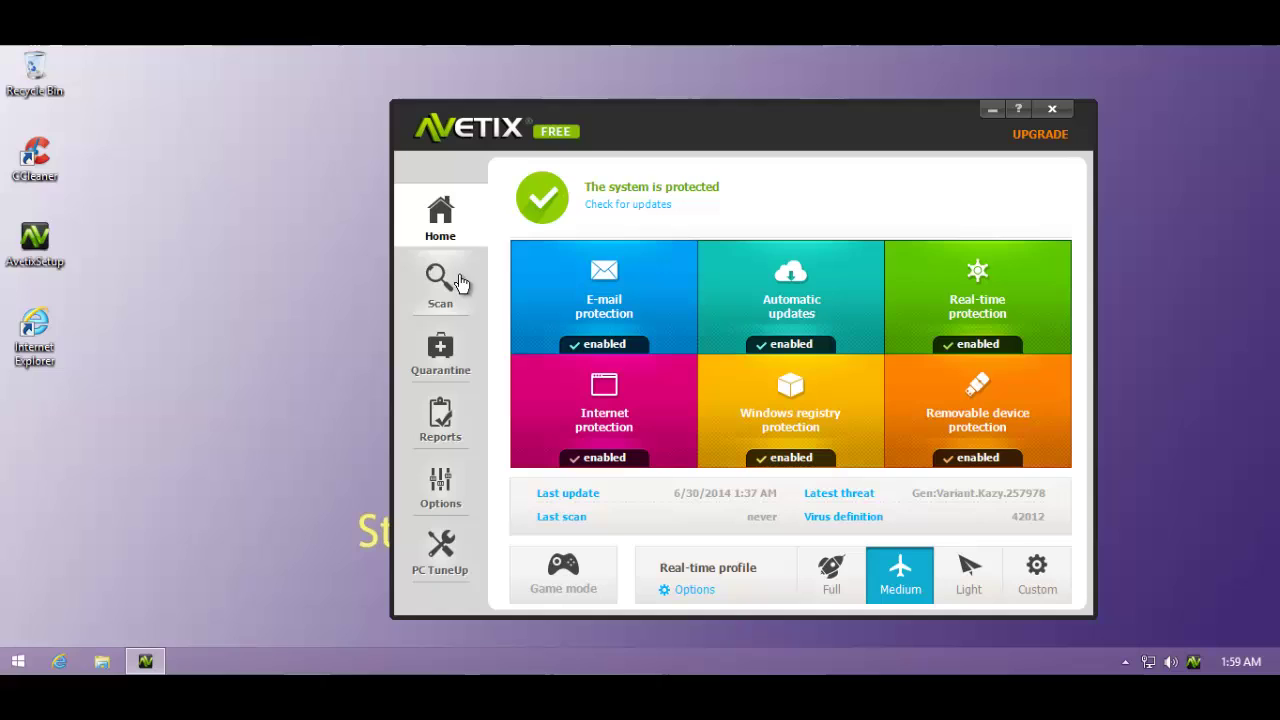
pyautogui.moveTo(622, 143); pyautogui.dragTo(516, 139)
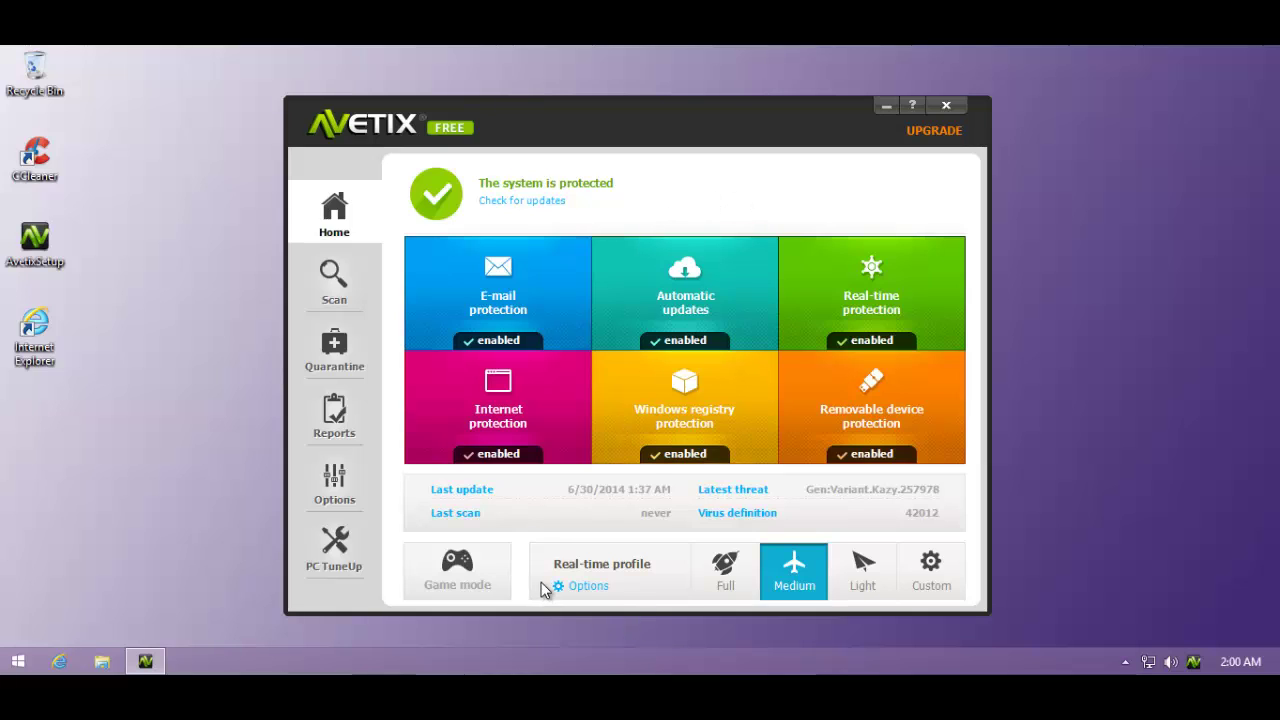
pyautogui.moveTo(557, 127); pyautogui.dragTo(580, 120)
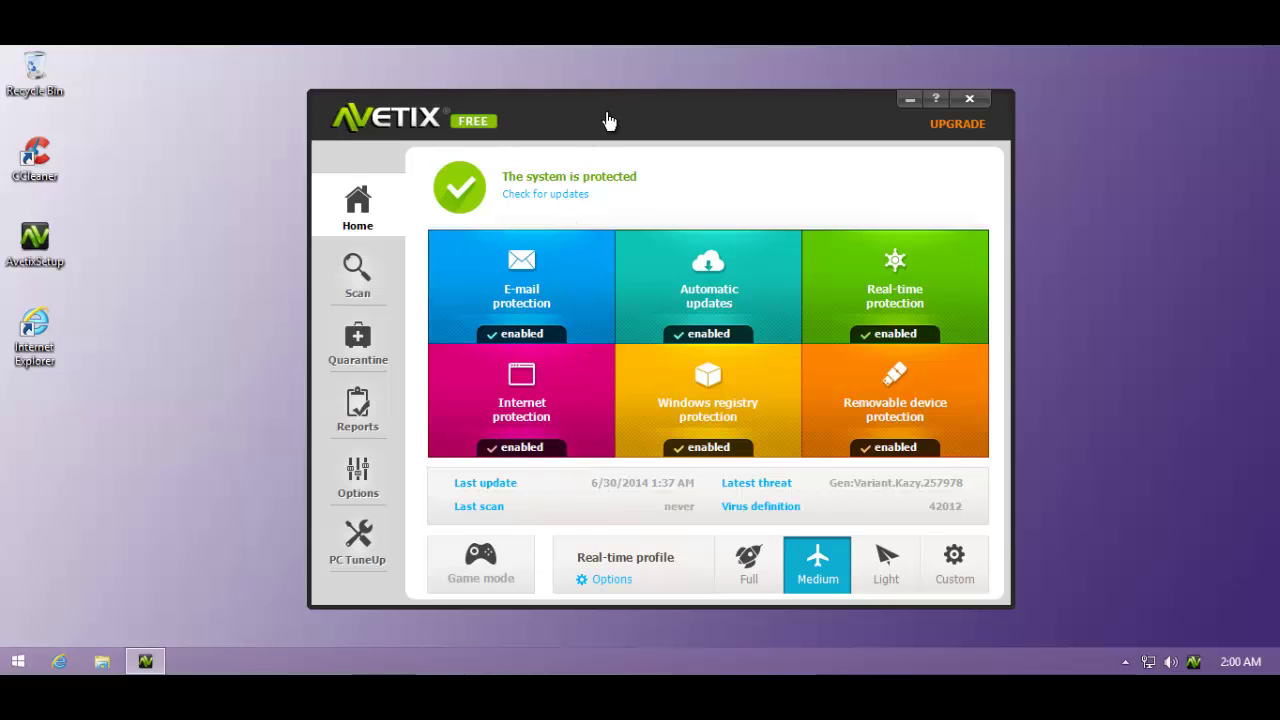
pyautogui.moveTo(597, 131); pyautogui.dragTo(573, 153)
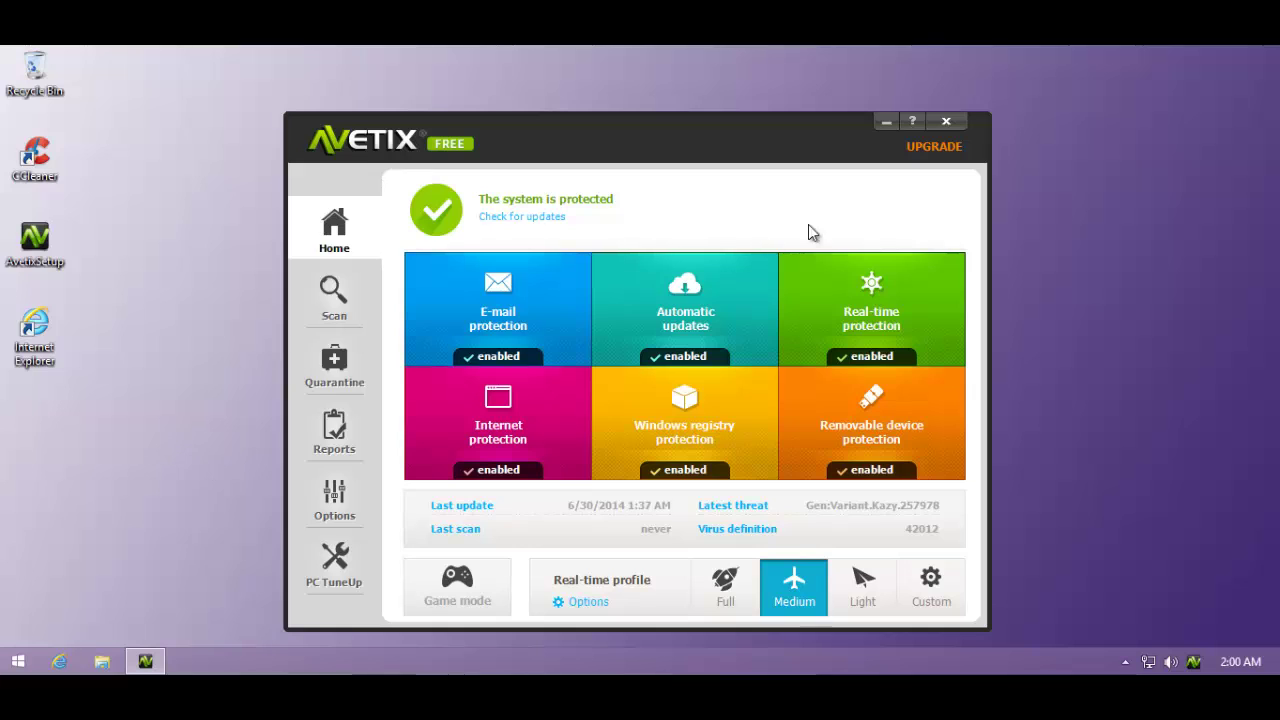
pyautogui.click(946, 121)
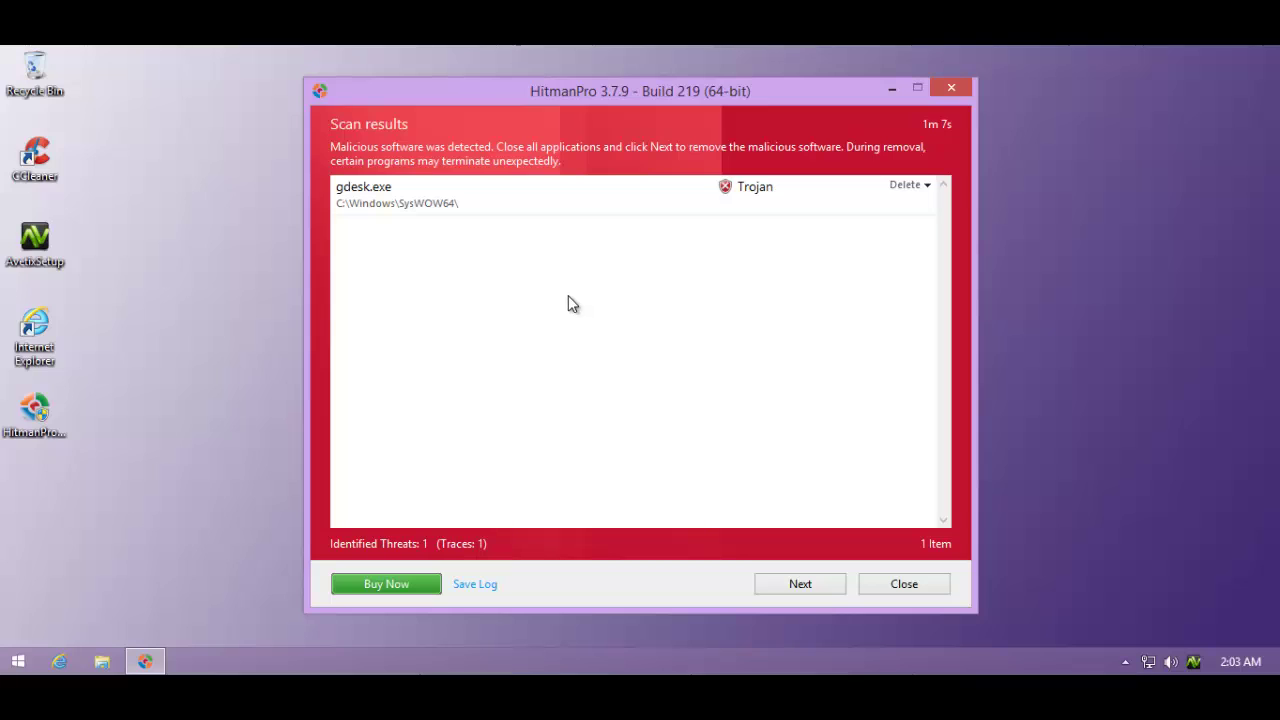
# Step: Inspect detection names and details for the gdesk.exe Trojan, then minimize HitmanPro
pyautogui.click(409, 200)
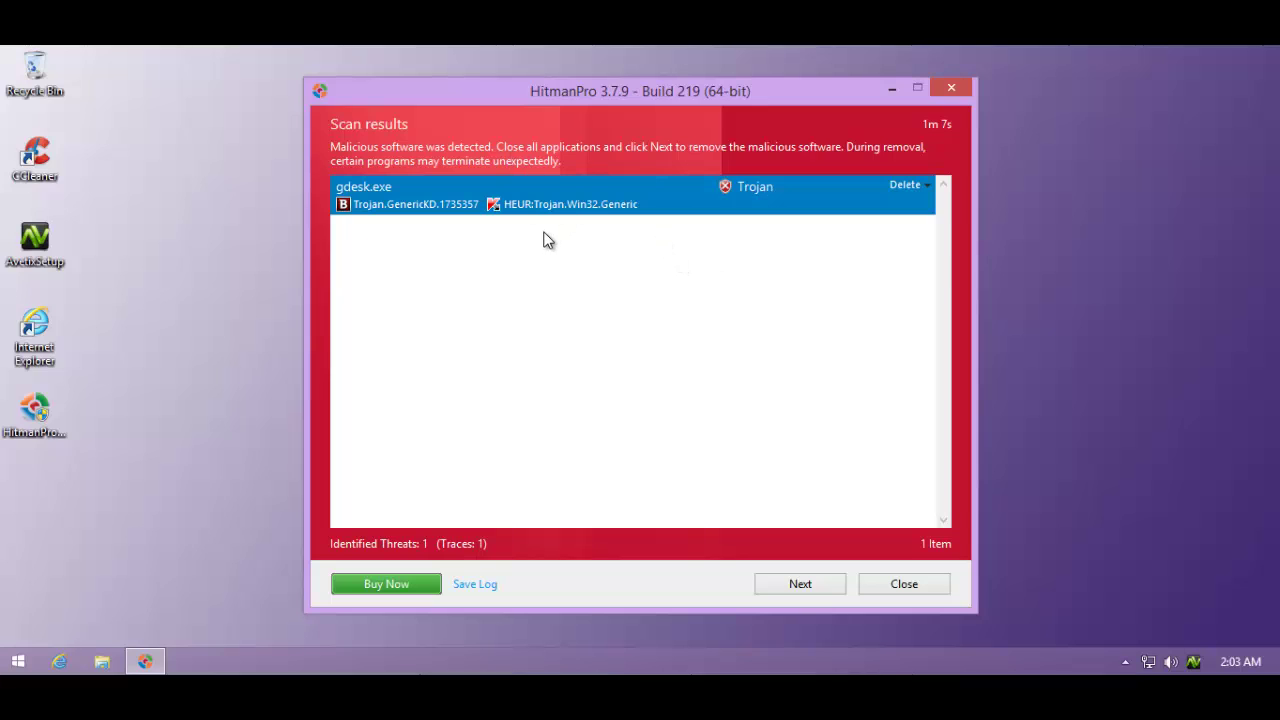
pyautogui.doubleClick(479, 186)
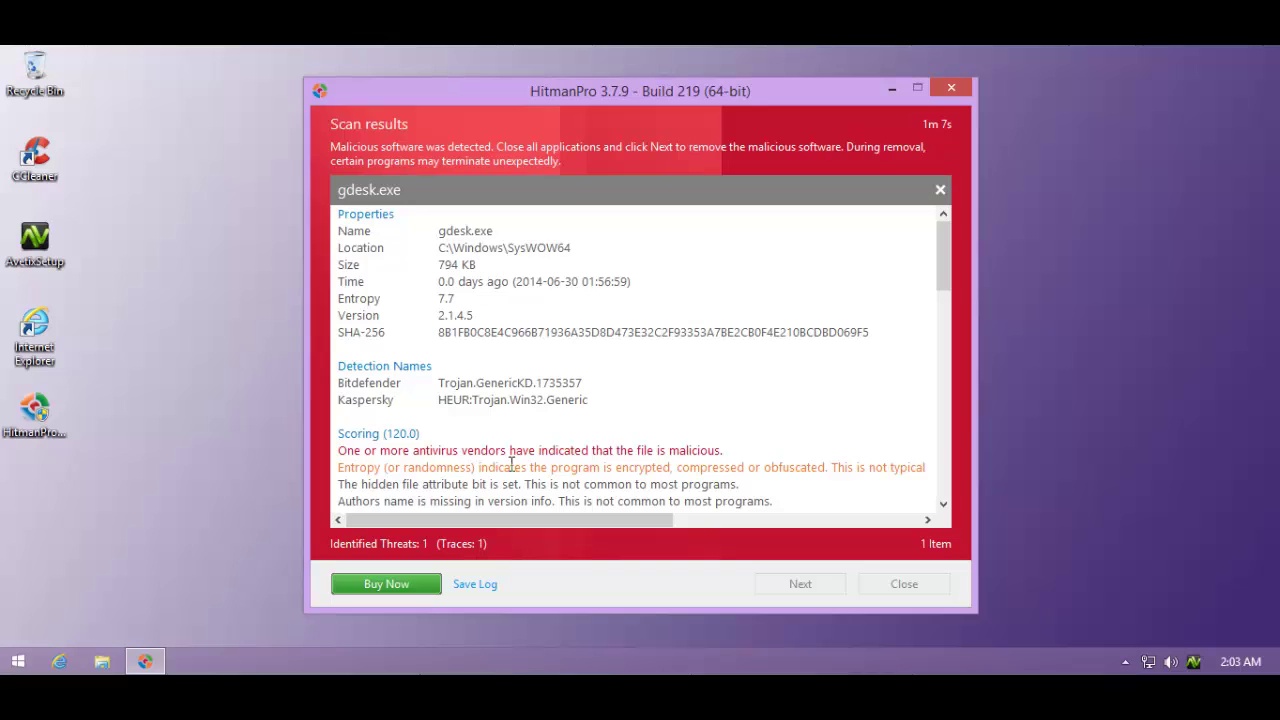
pyautogui.click(940, 189)
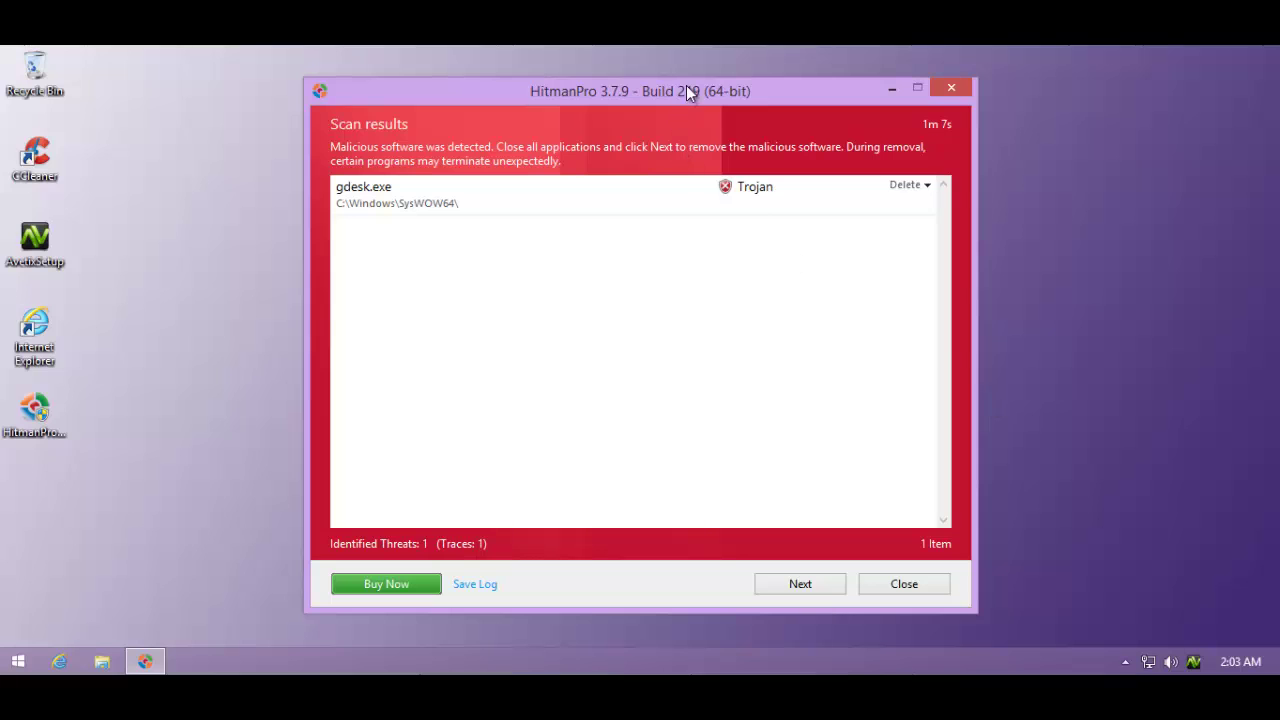
pyautogui.moveTo(686, 91); pyautogui.dragTo(740, 118)
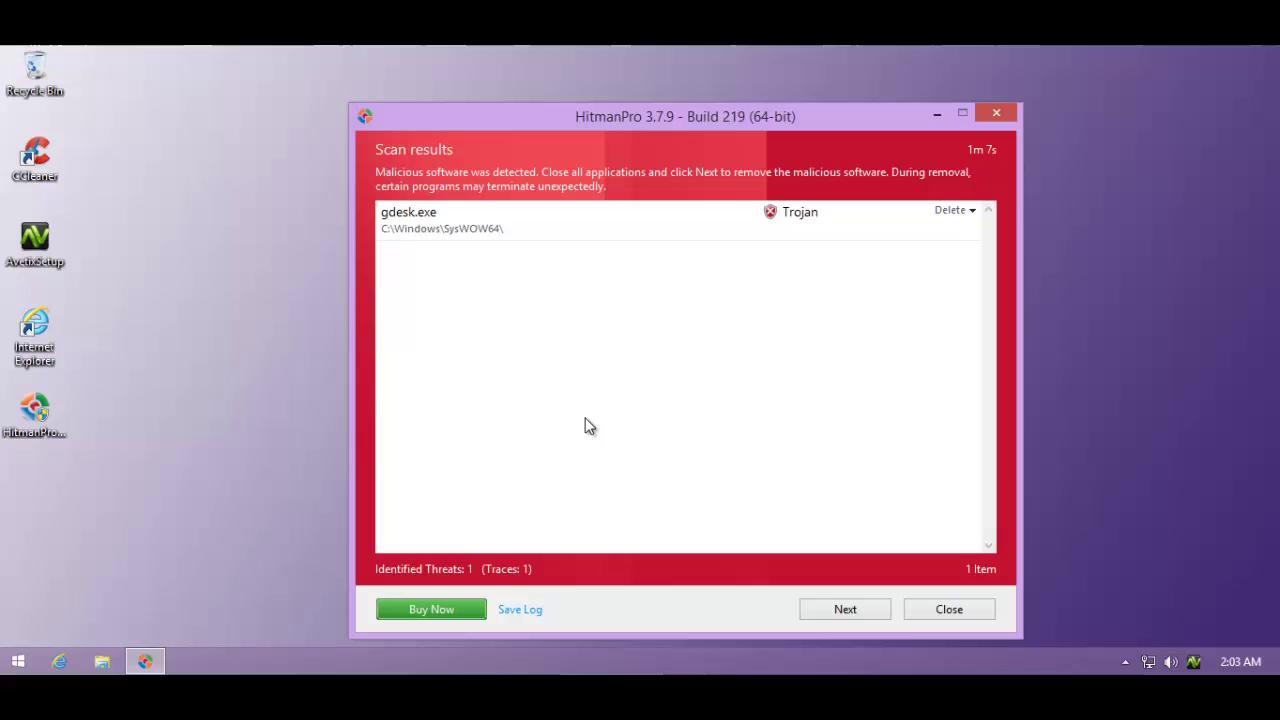
pyautogui.moveTo(904, 116); pyautogui.dragTo(868, 100)
pyautogui.click(902, 96)
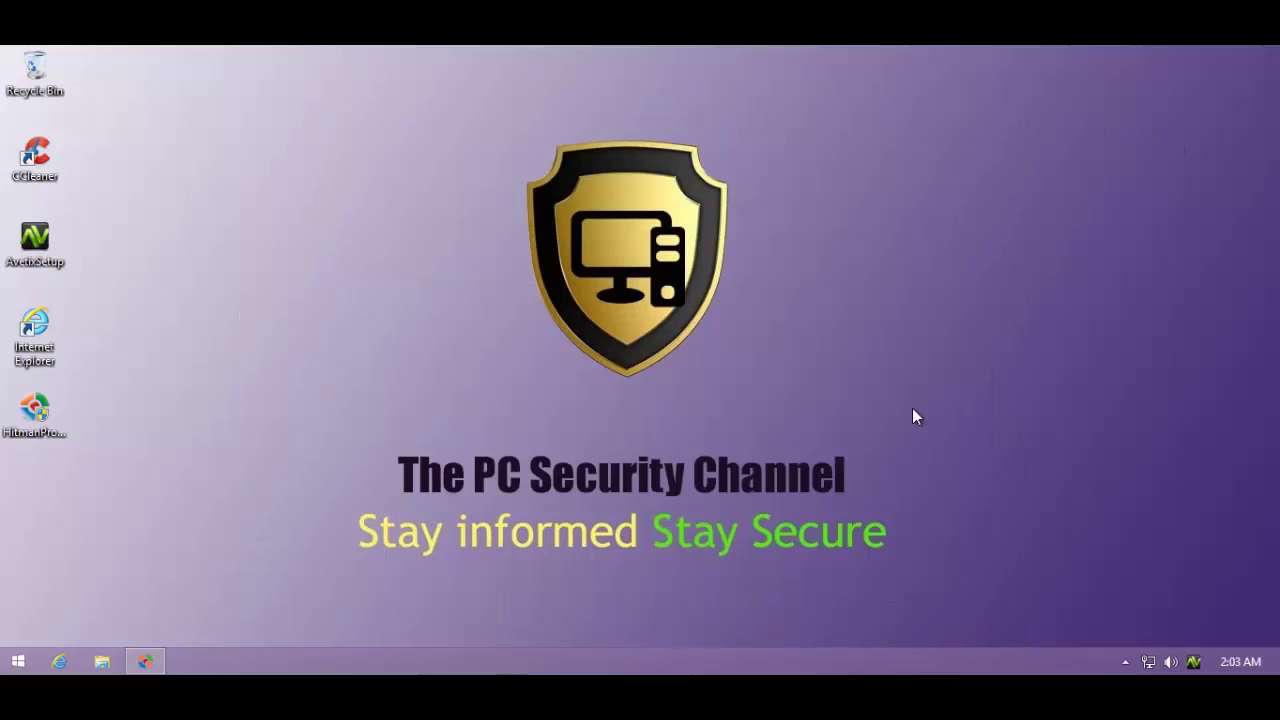
# Step: Reopen the Avetix dashboard from the tray and reposition it, showing all six protections enabled
pyautogui.doubleClick(1193, 661)
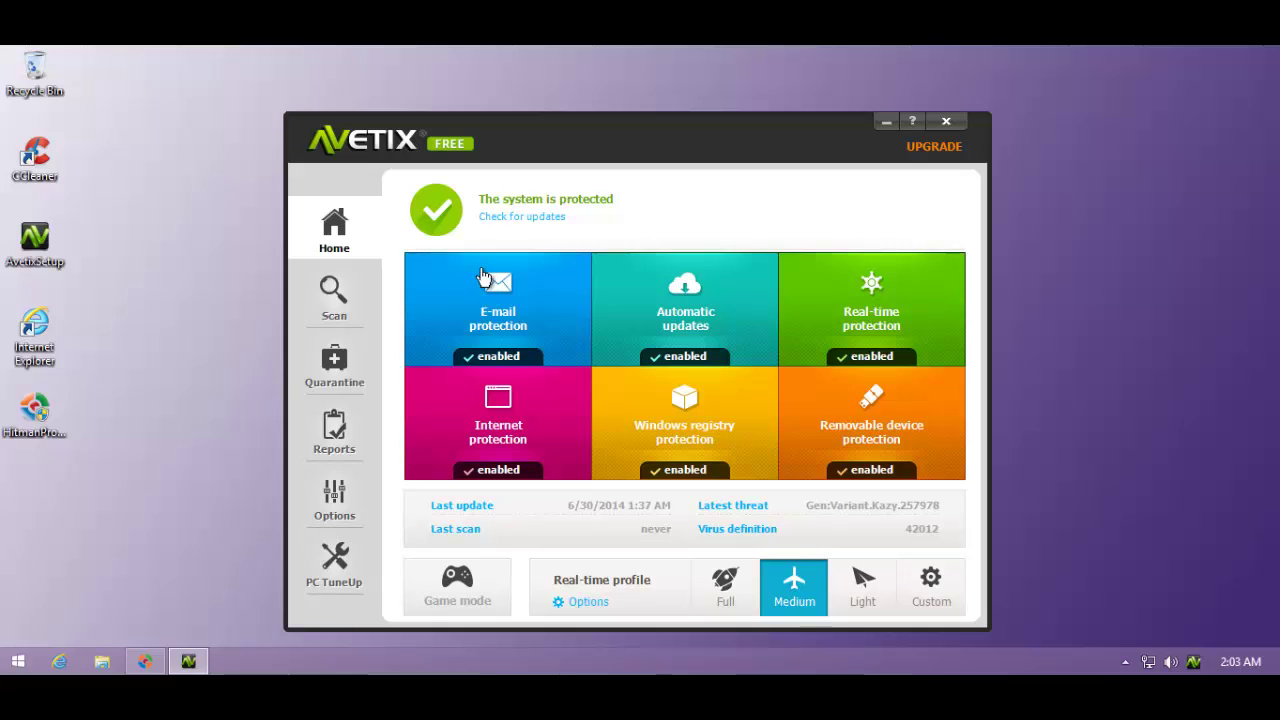
pyautogui.moveTo(551, 131); pyautogui.dragTo(567, 127)
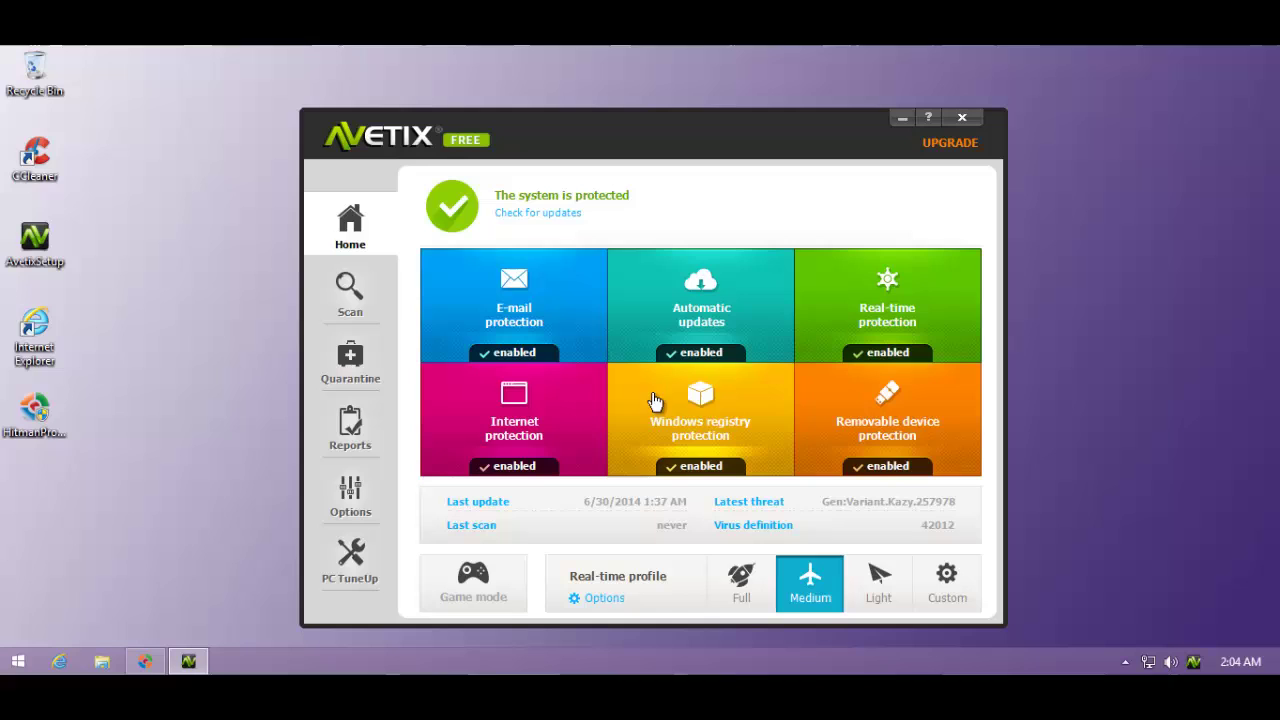
pyautogui.moveTo(700, 140); pyautogui.dragTo(681, 130)
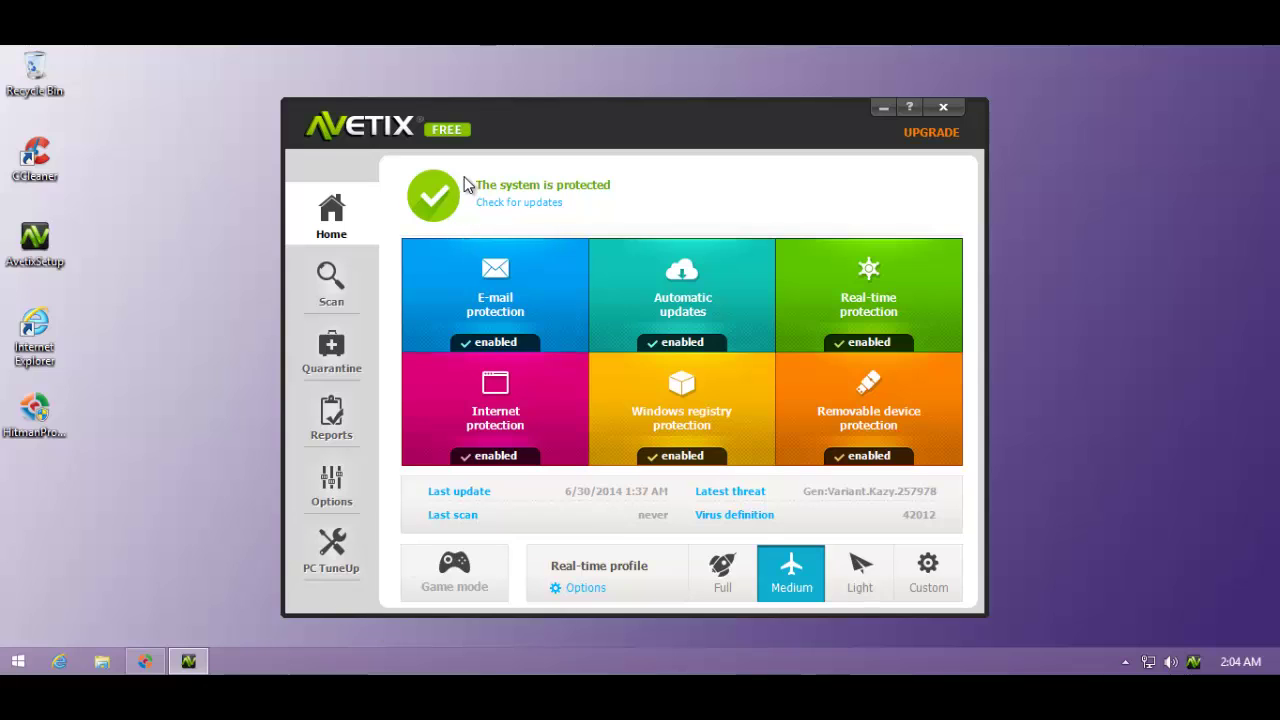
pyautogui.click(930, 132)
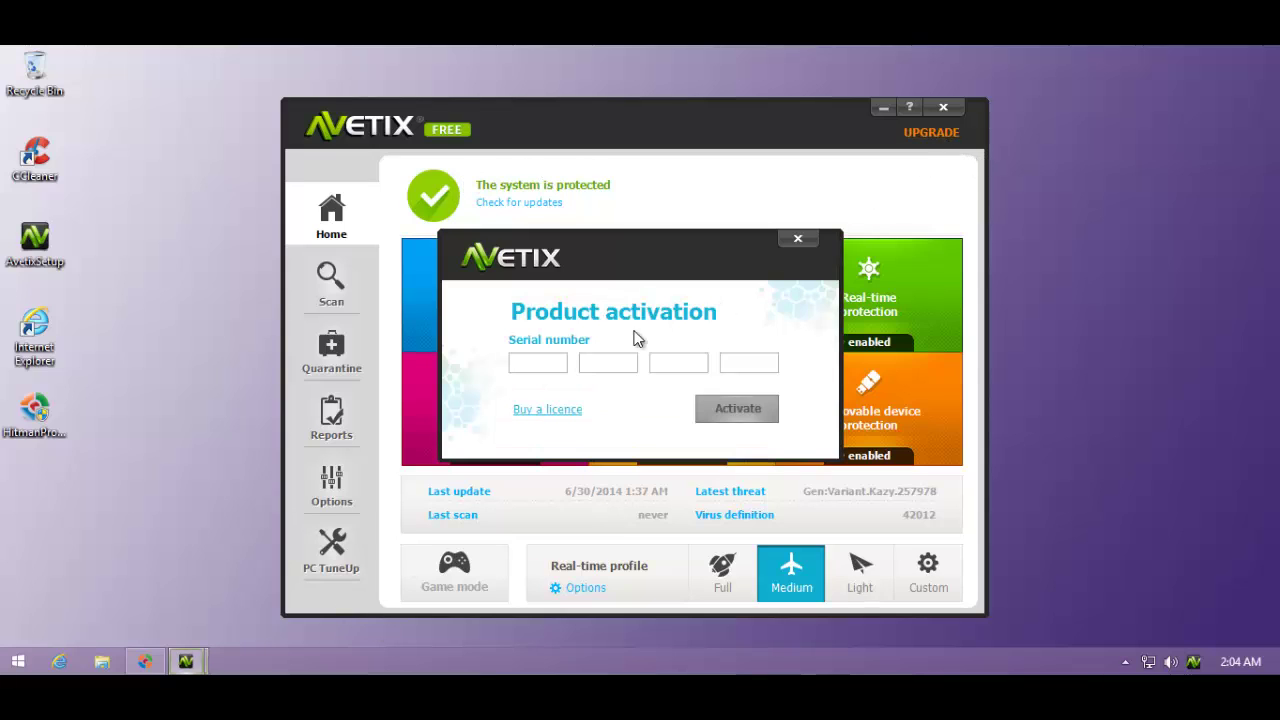
pyautogui.click(797, 239)
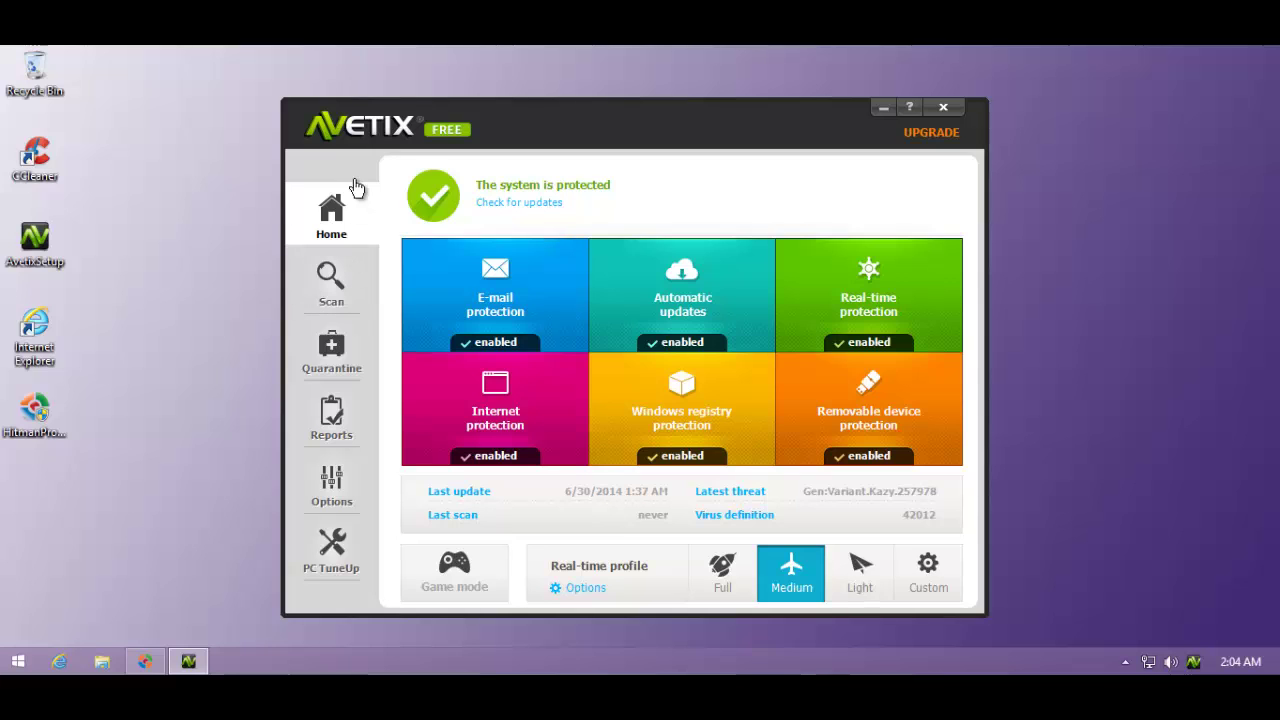
pyautogui.moveTo(466, 128); pyautogui.dragTo(448, 118)
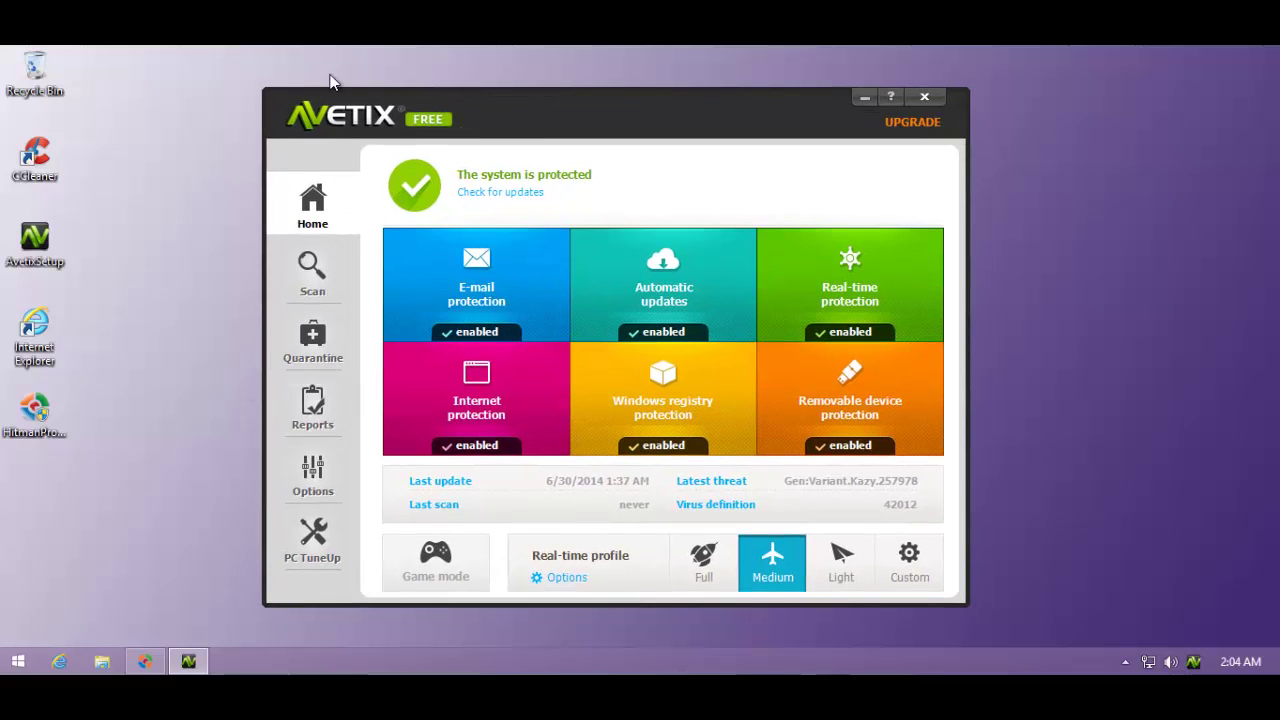